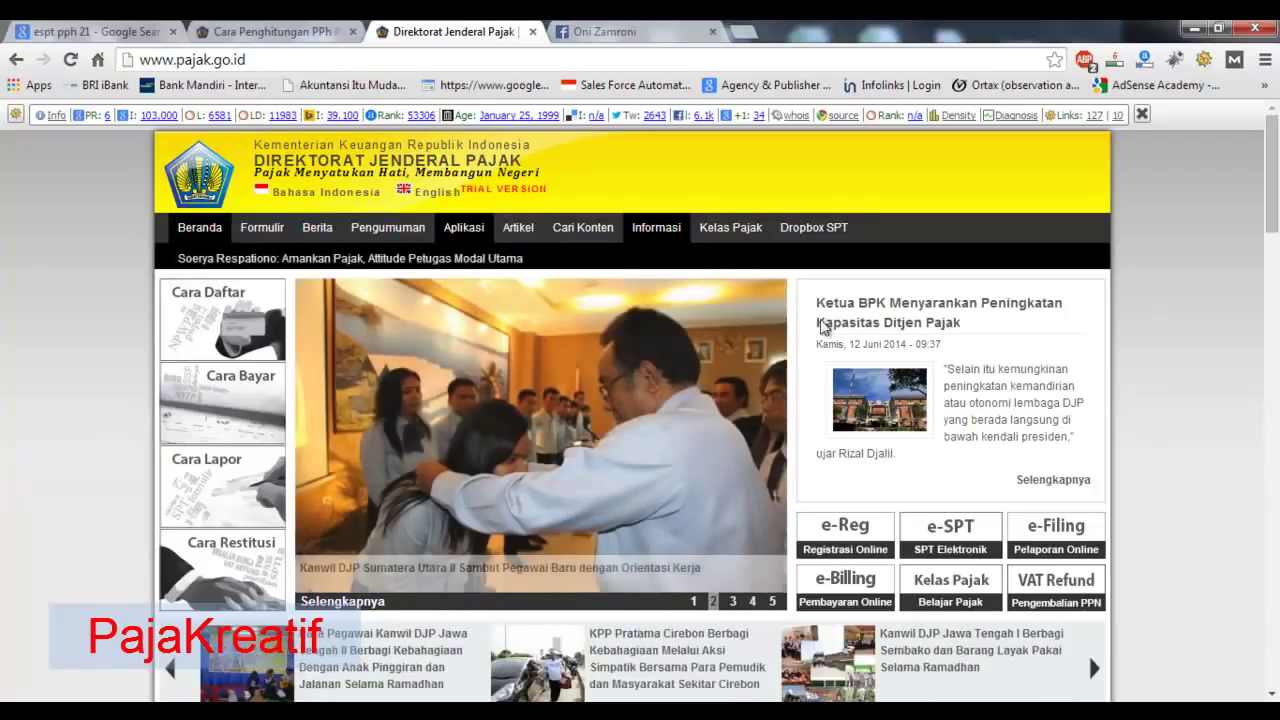
- Open the e-SPT page from the Aplikasi menu on pajak.go.id
mouse_move(477, 232)
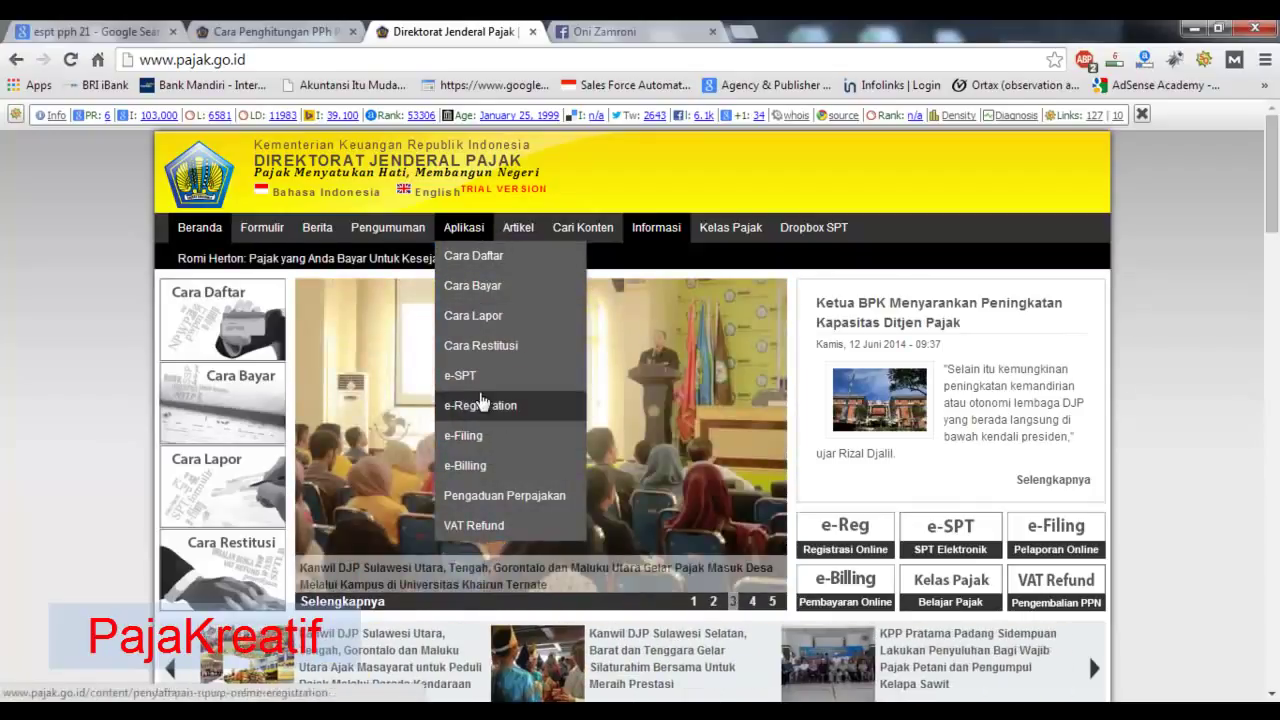
left_click(477, 378)
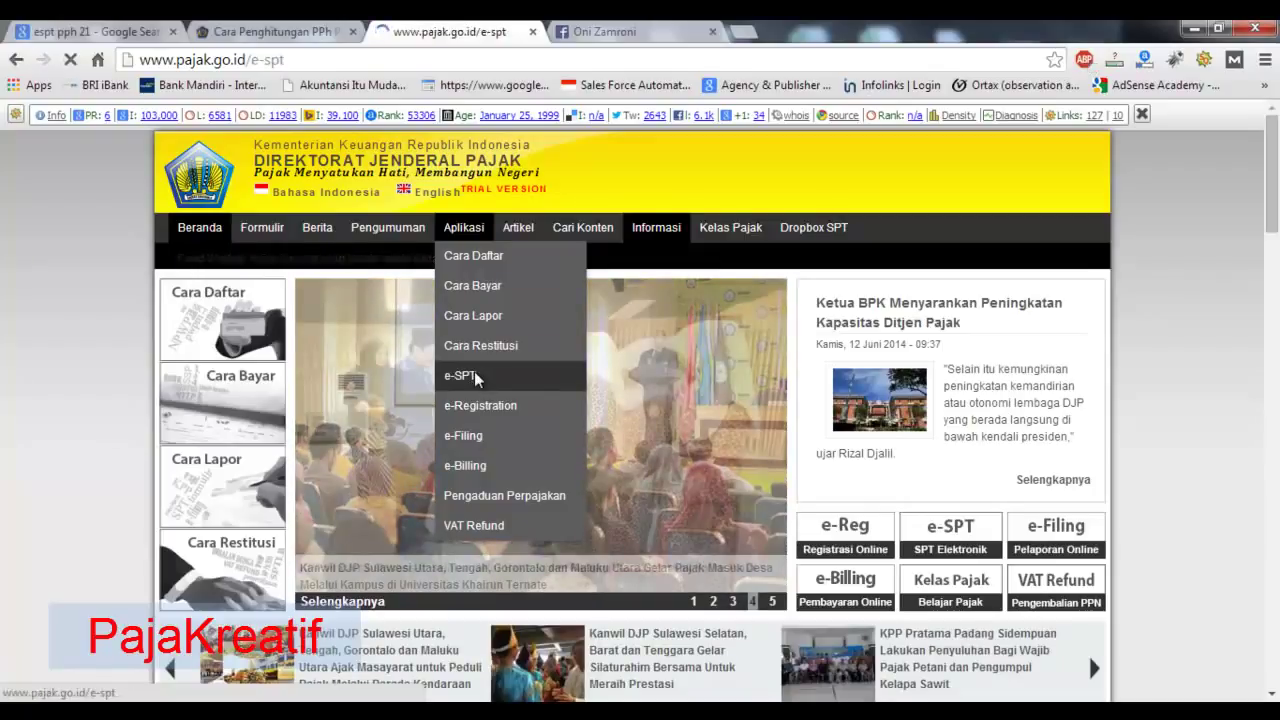
- Browse the e-SPT PPh Pasal 21 patch list up to Versi 2.2, then open the Start menu
scroll(477, 380, "down", 5)
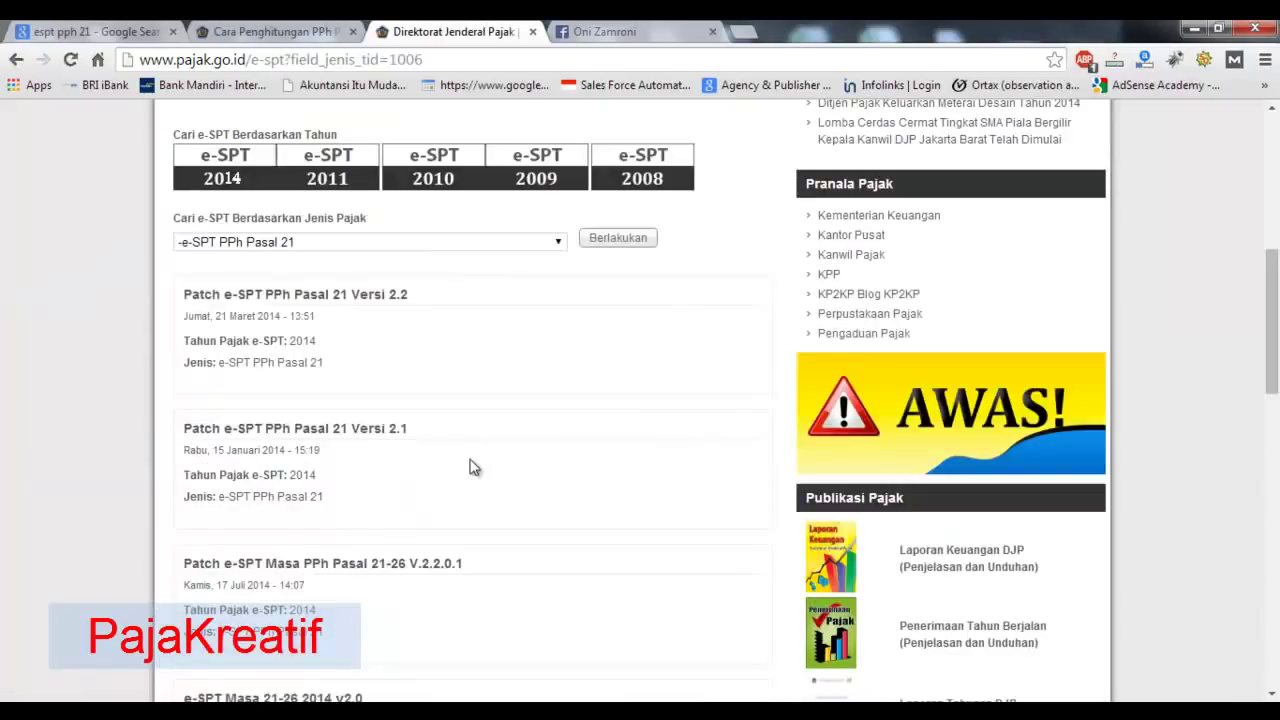
scroll(507, 557, "down", 1)
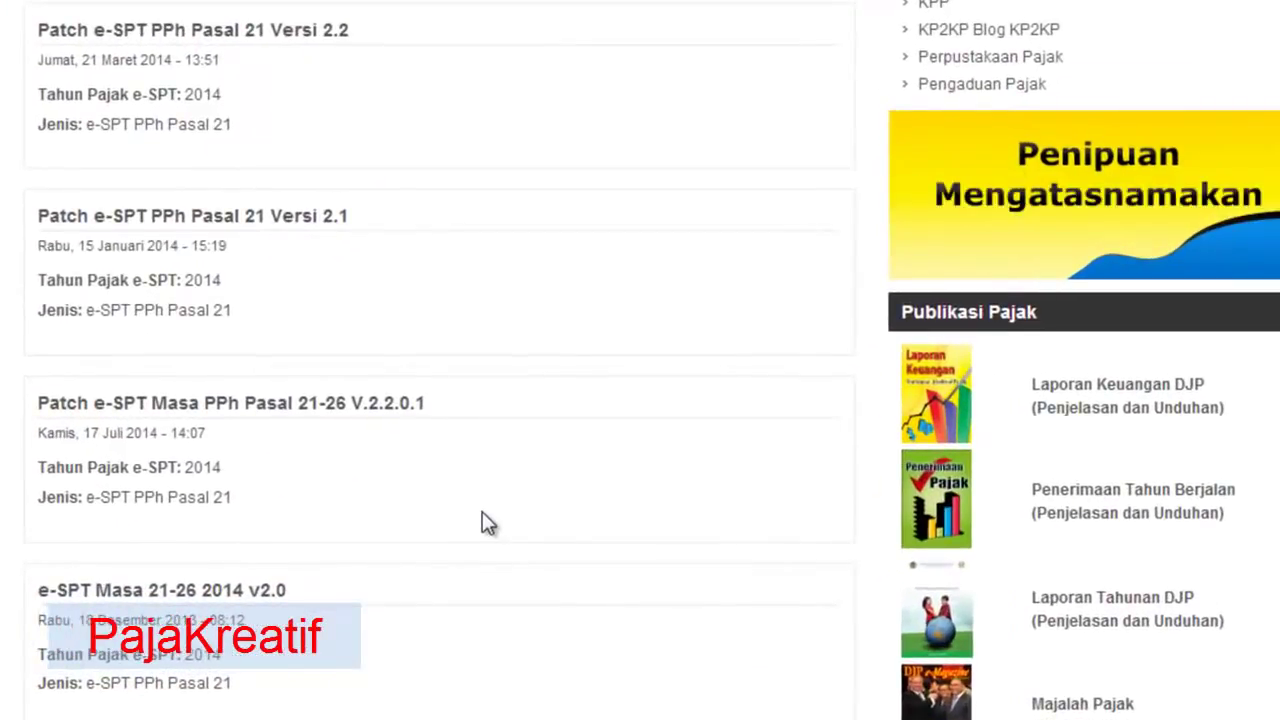
scroll(482, 523, "up", 3)
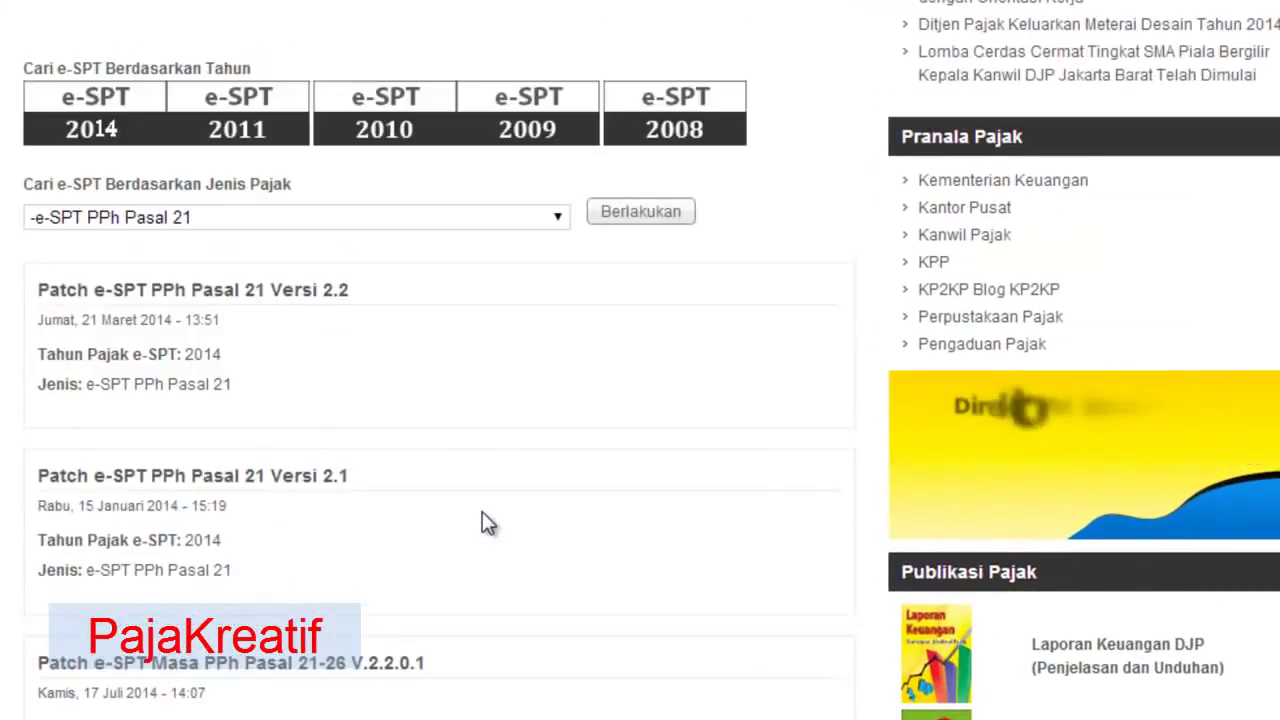
scroll(482, 513, "down", 1)
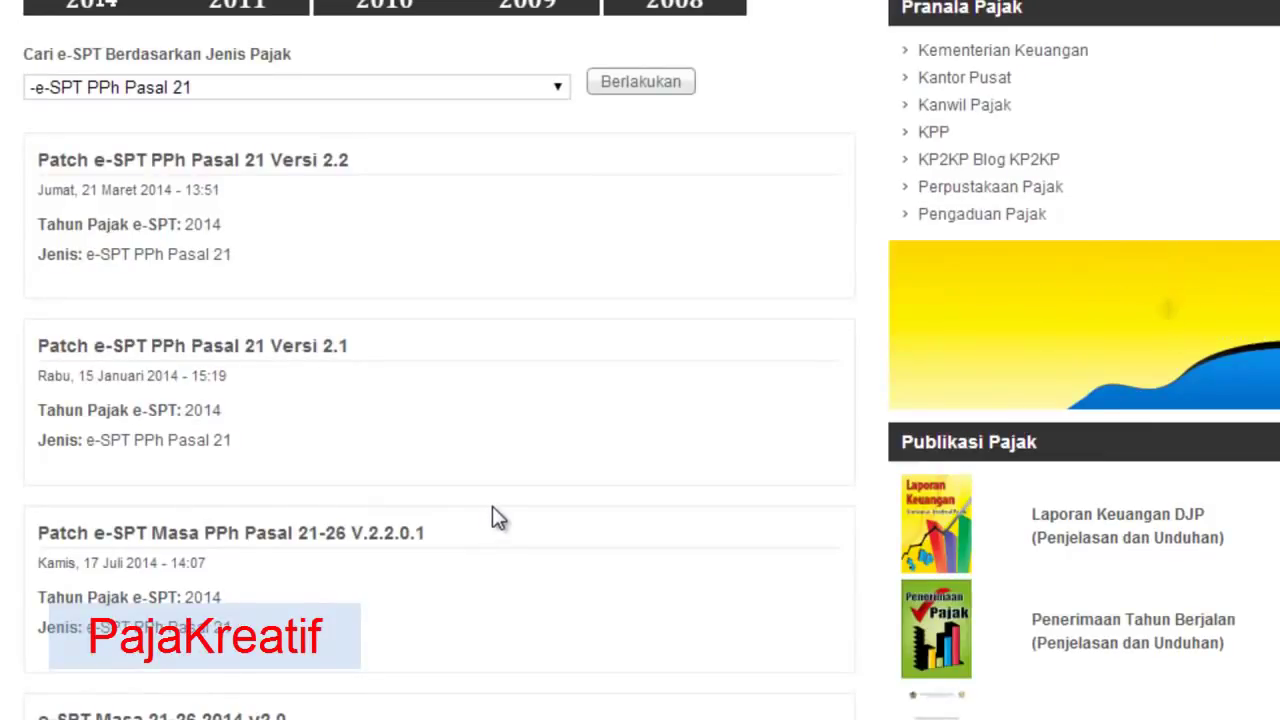
scroll(509, 509, "down", 1)
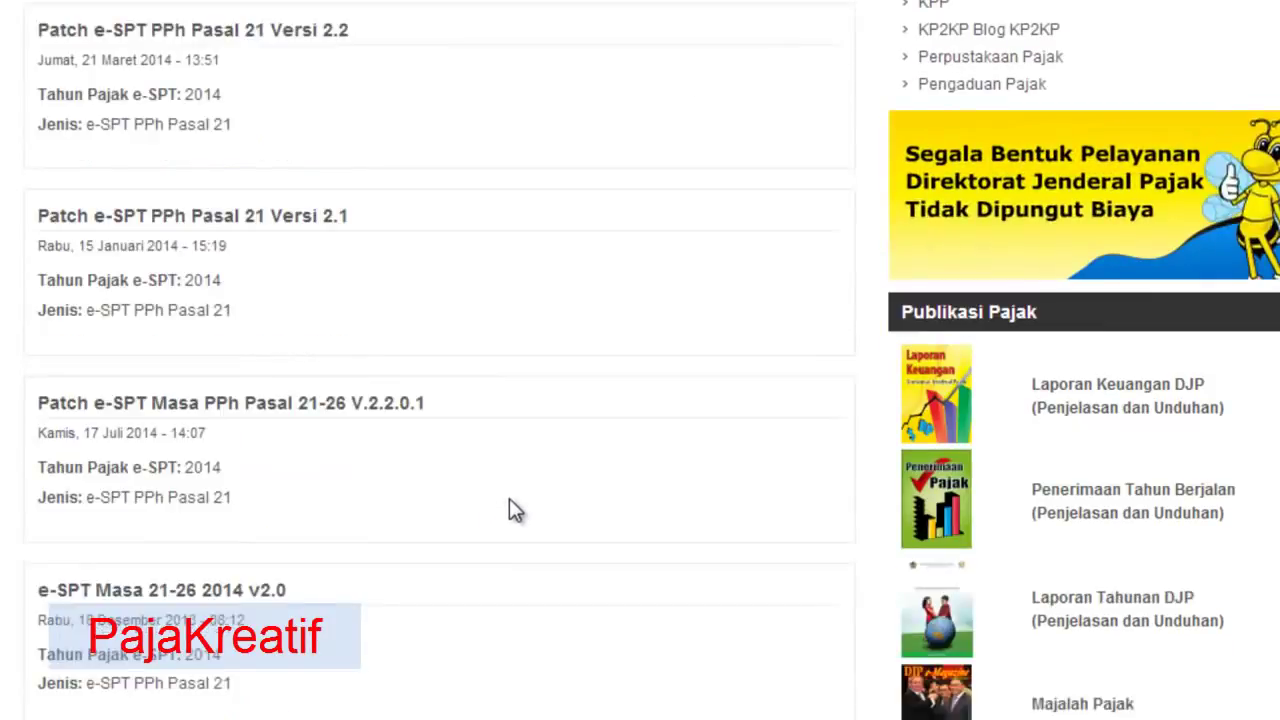
scroll(509, 509, "down", 1)
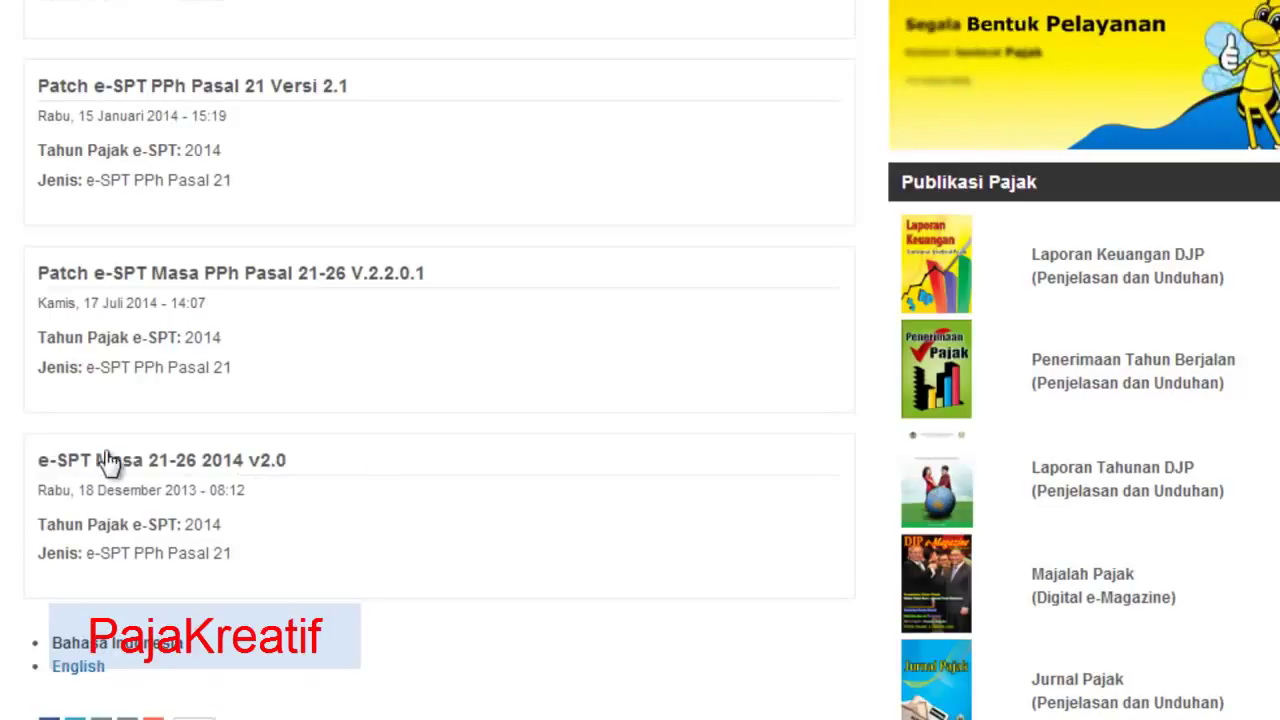
scroll(640, 360, "up", 2)
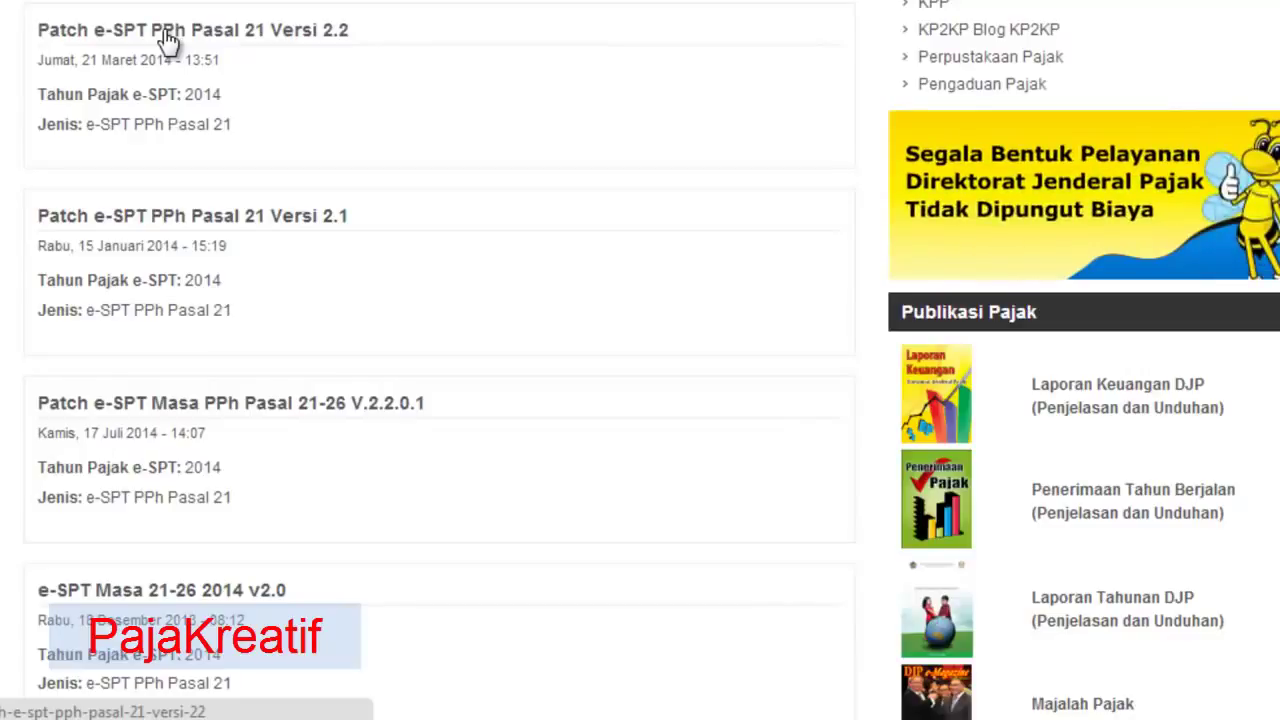
scroll(656, 275, "up", 6)
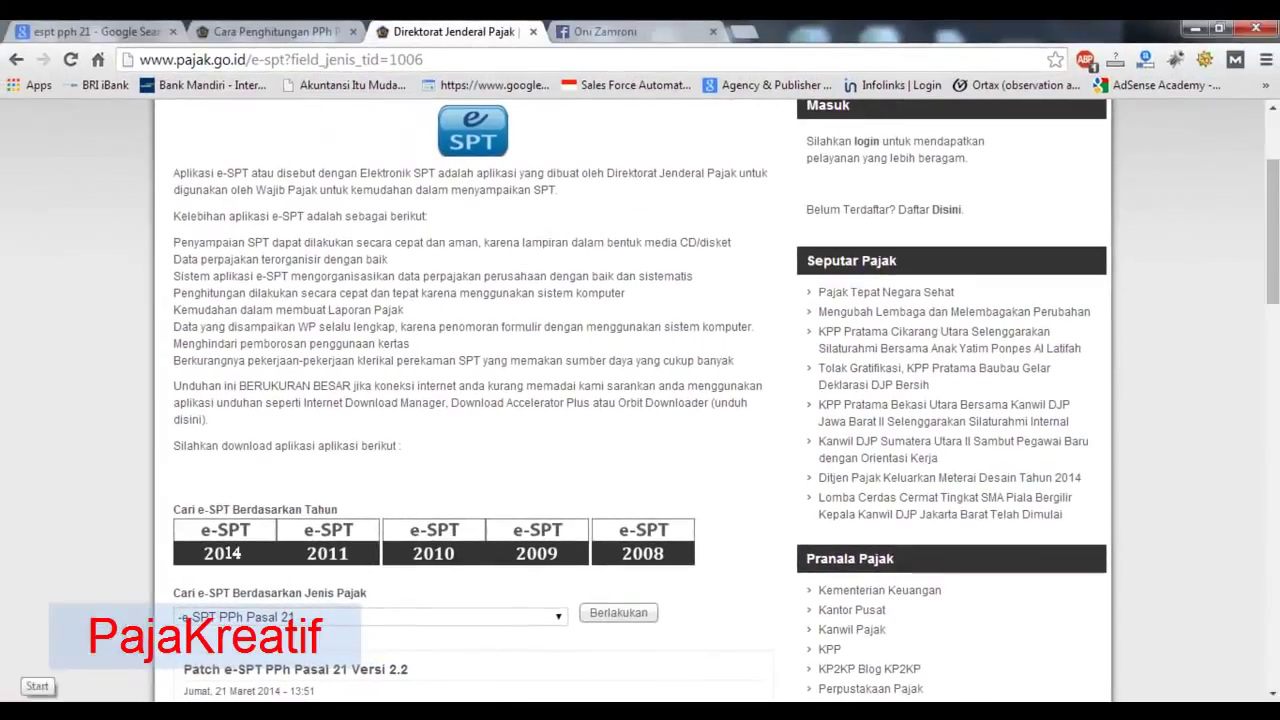
left_click(37, 686)
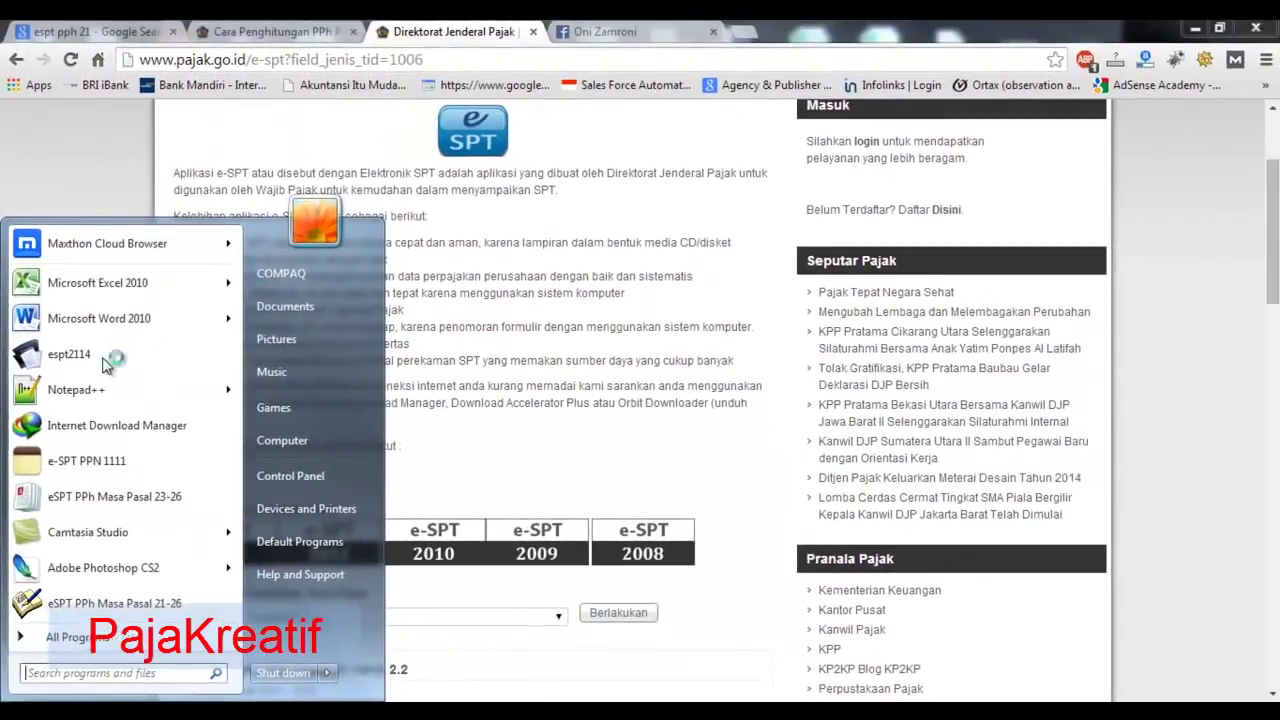
- Launch espt2114 from the Start menu
left_click(105, 366)
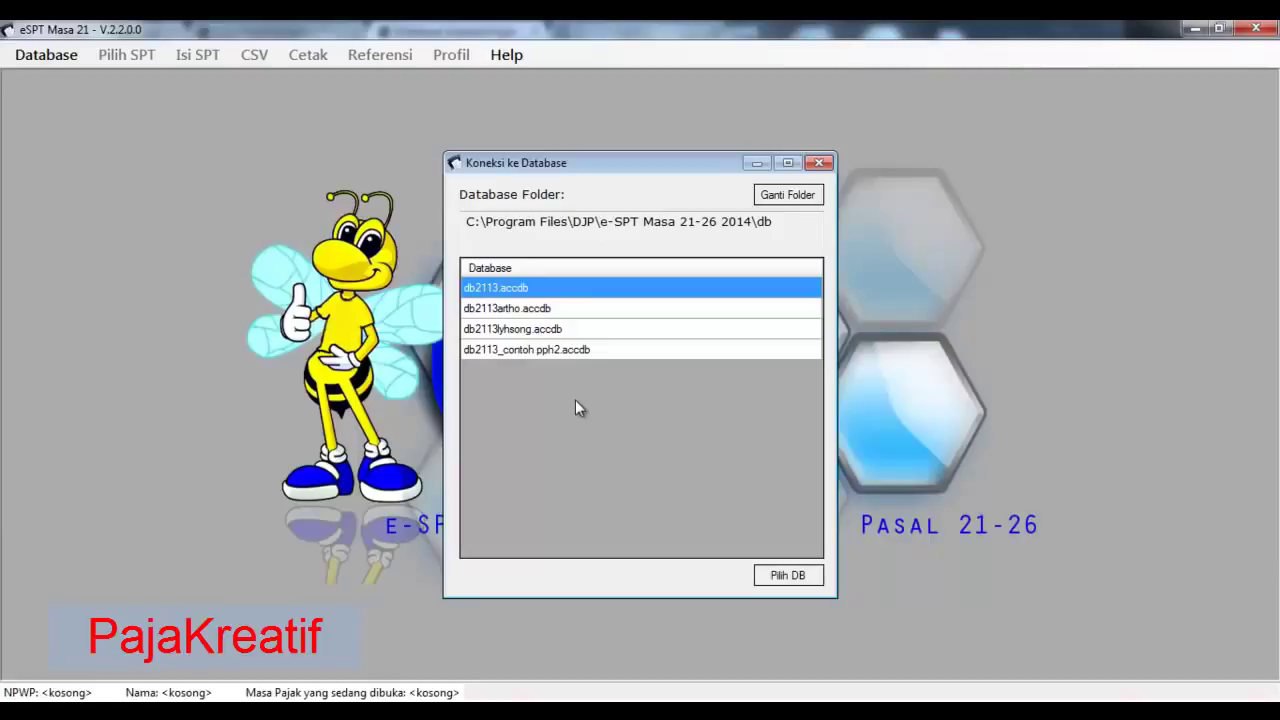
- Select db2113_contoh pph2.accdb in the database list and bring up the Excel tutorial workbook
left_click(584, 310)
left_click(586, 329)
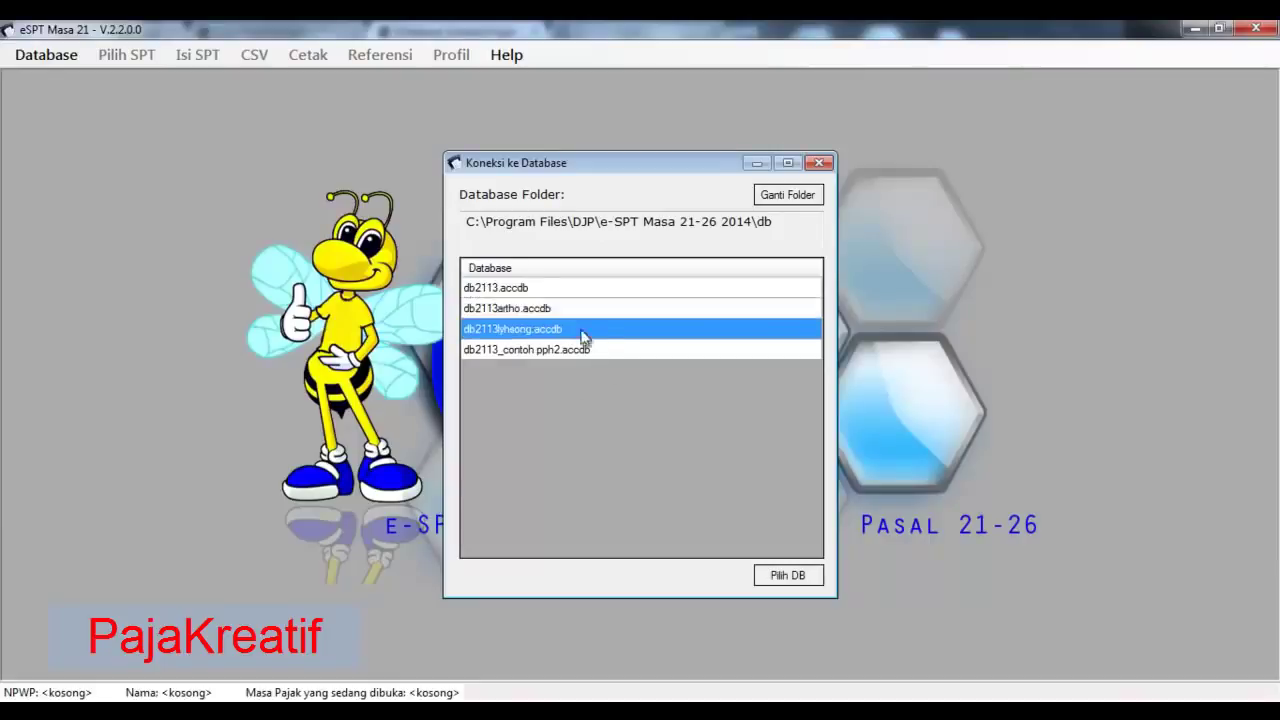
left_click(587, 350)
left_click(578, 309)
left_click(587, 329)
left_click(574, 310)
left_click(573, 325)
left_click(580, 355)
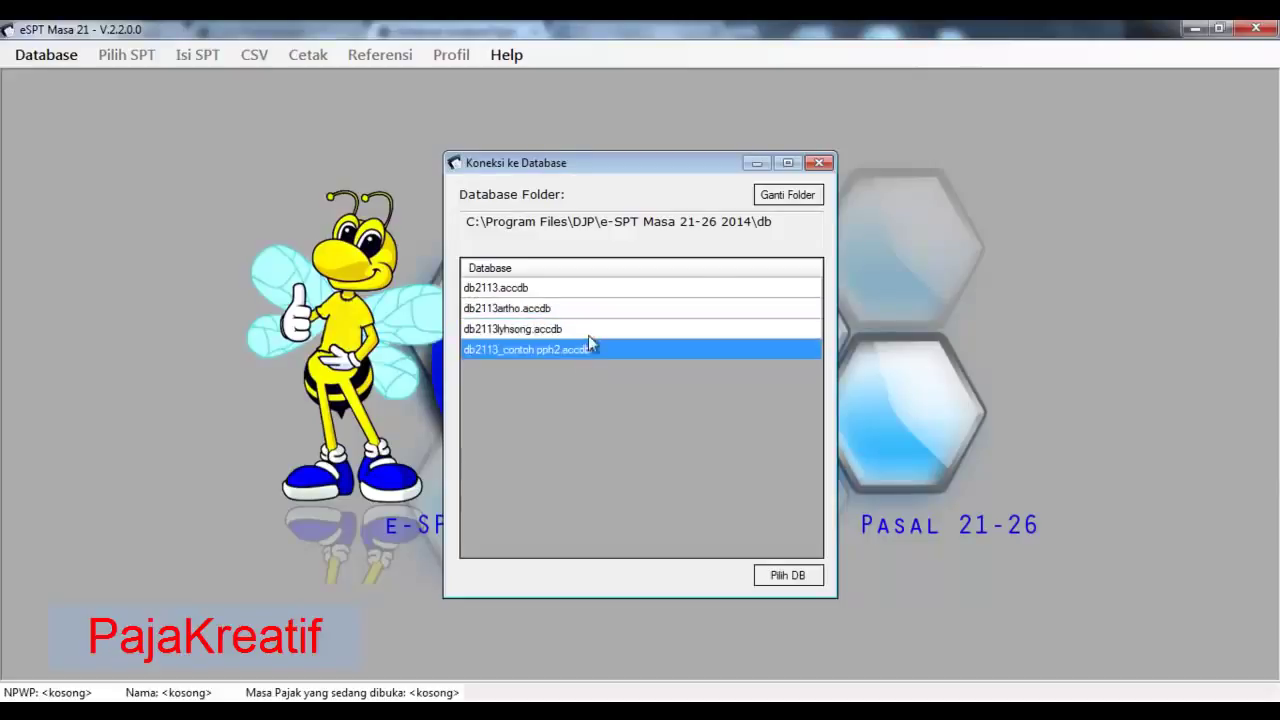
left_click(588, 333)
left_click(575, 309)
left_click(571, 290)
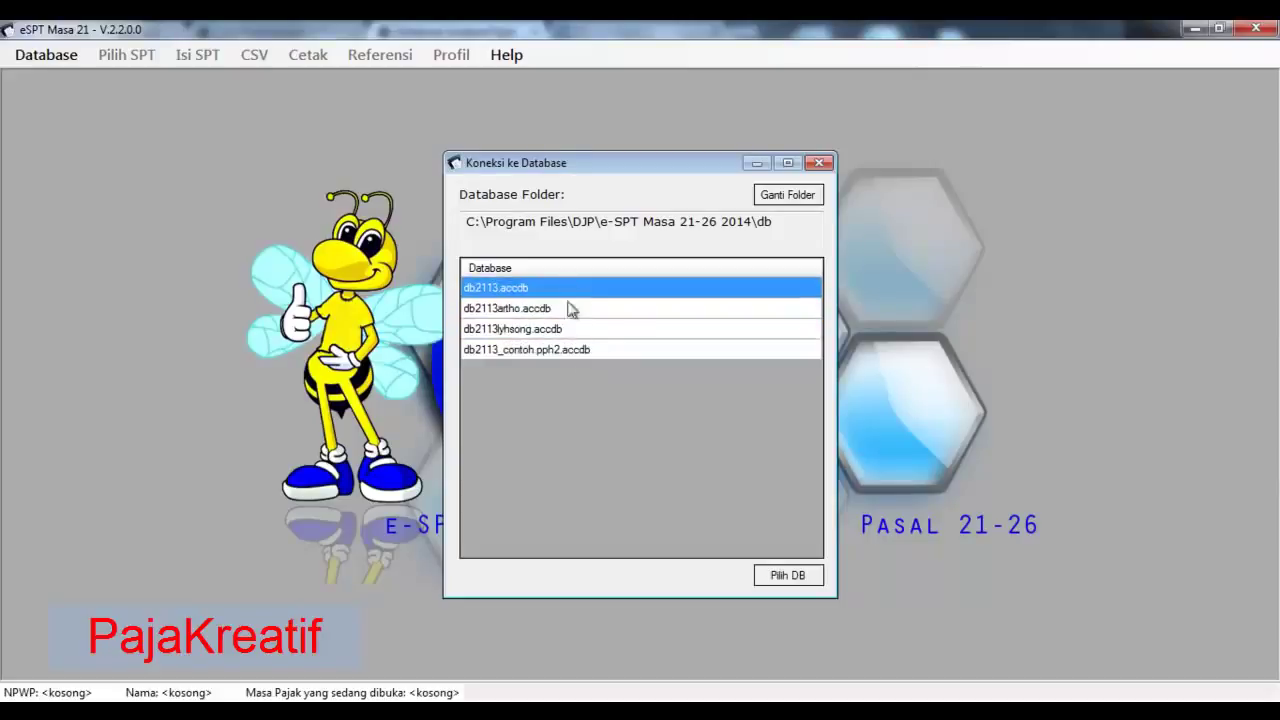
left_click(578, 333)
left_click(598, 355)
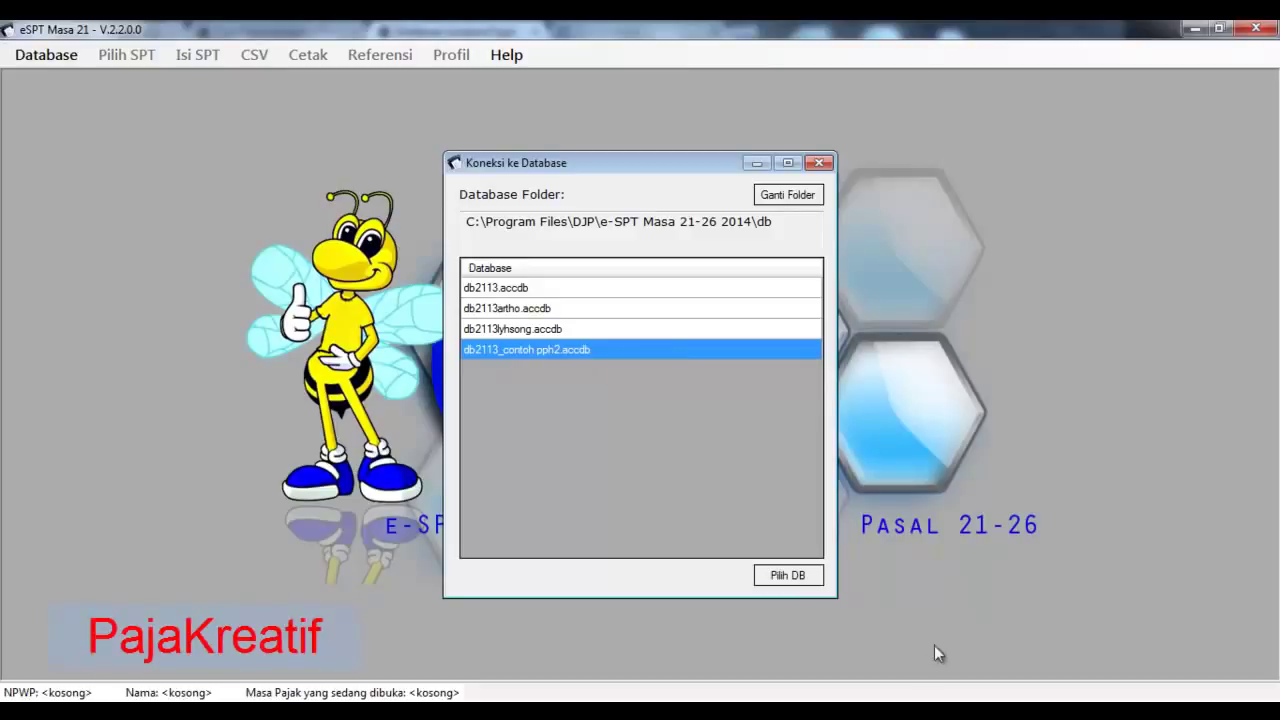
left_click(872, 714)
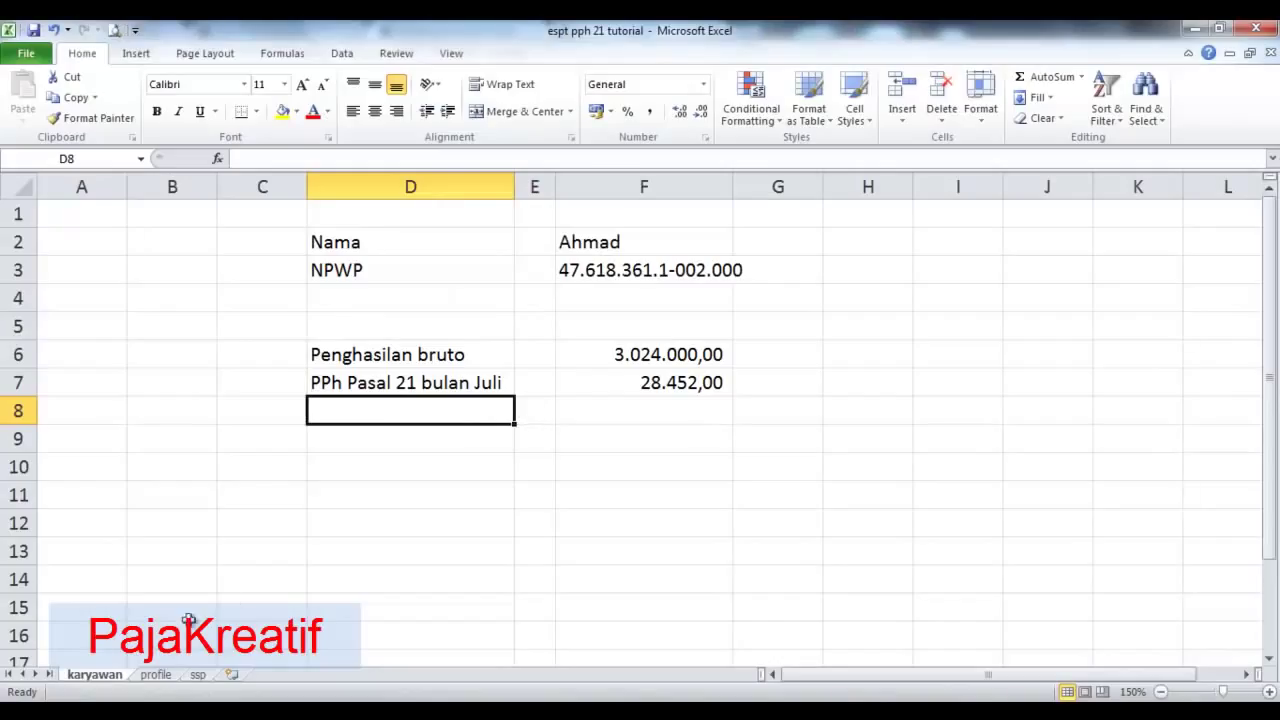
- Look through the profile, karyawan and ssp sheets, ending back on karyawan
left_click(155, 675)
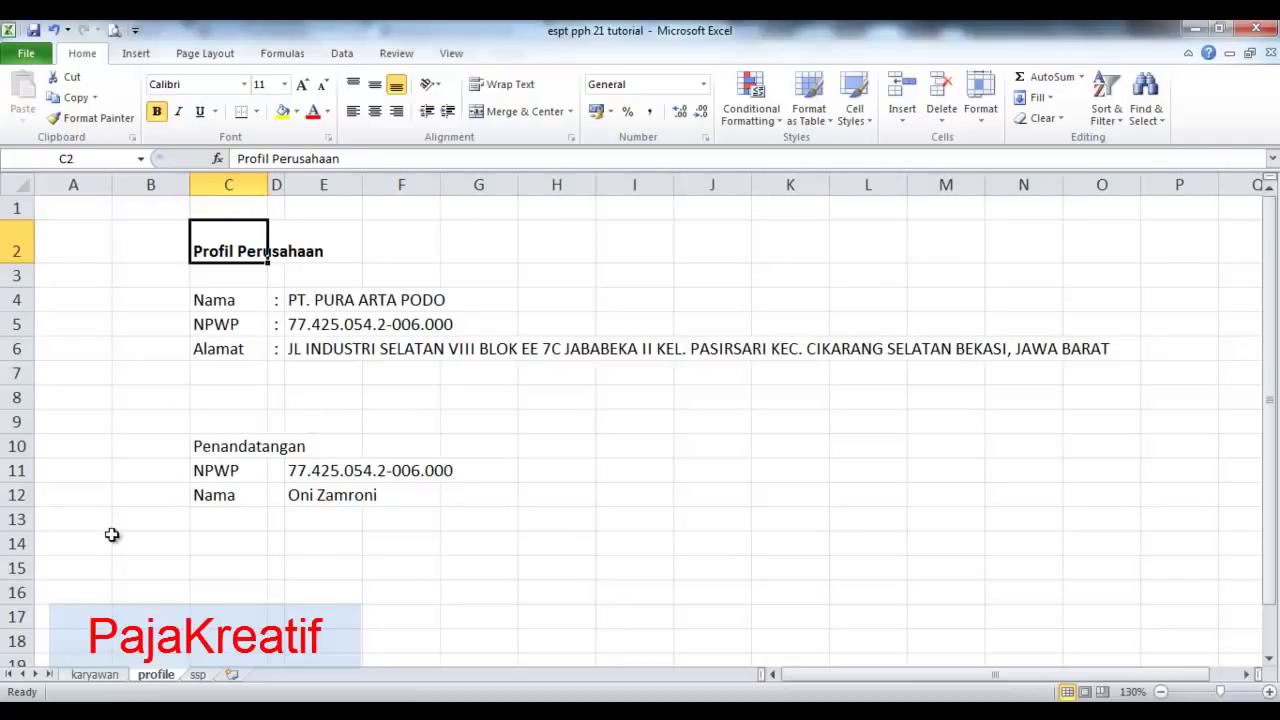
left_click(100, 675)
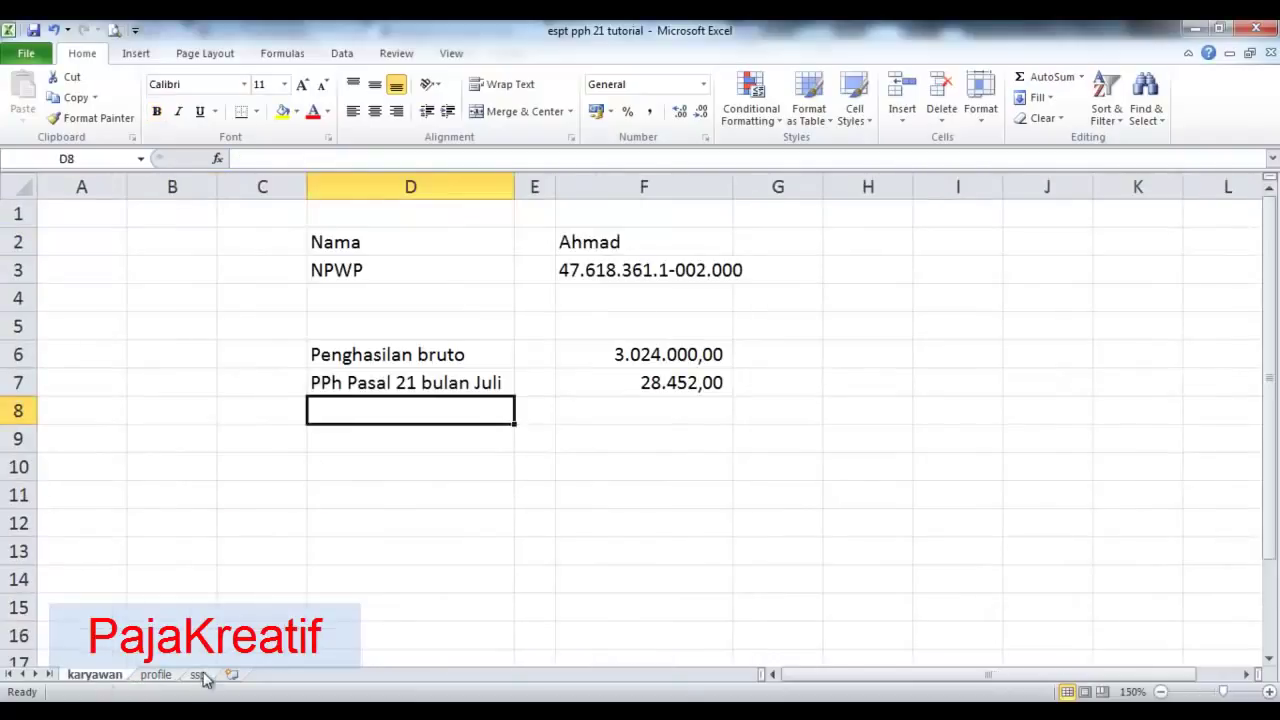
left_click(198, 675)
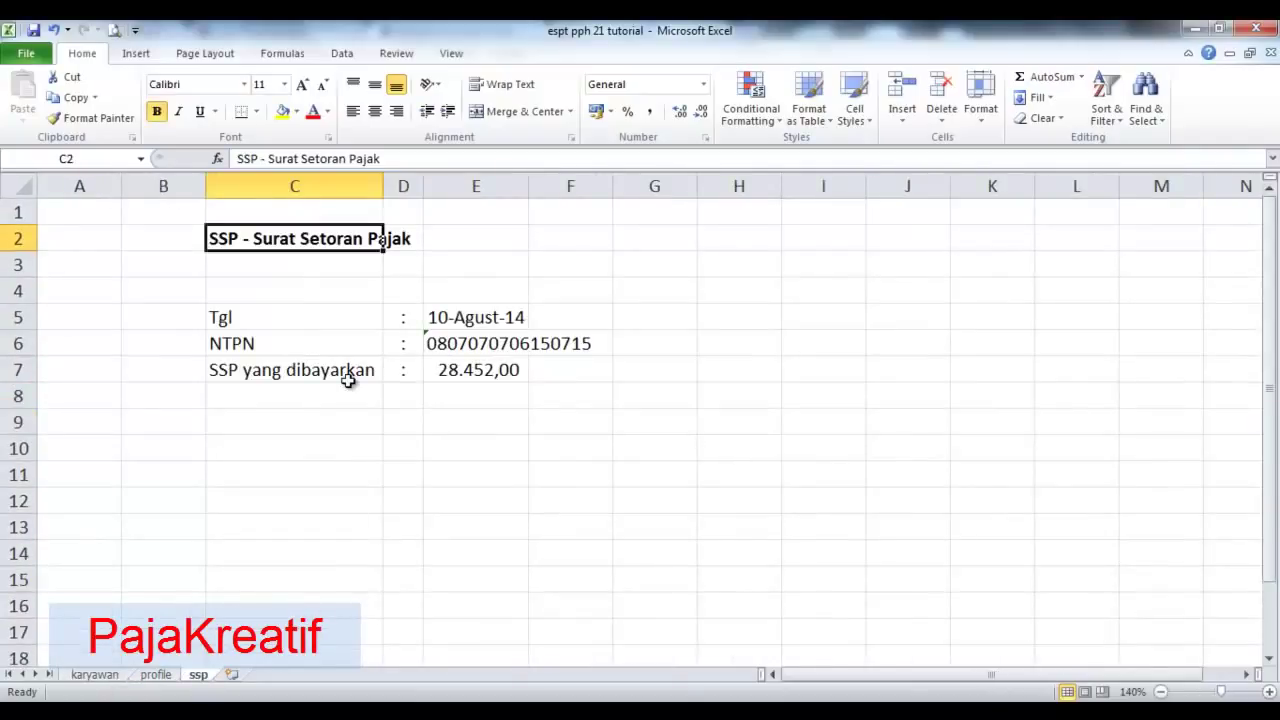
left_click(94, 675)
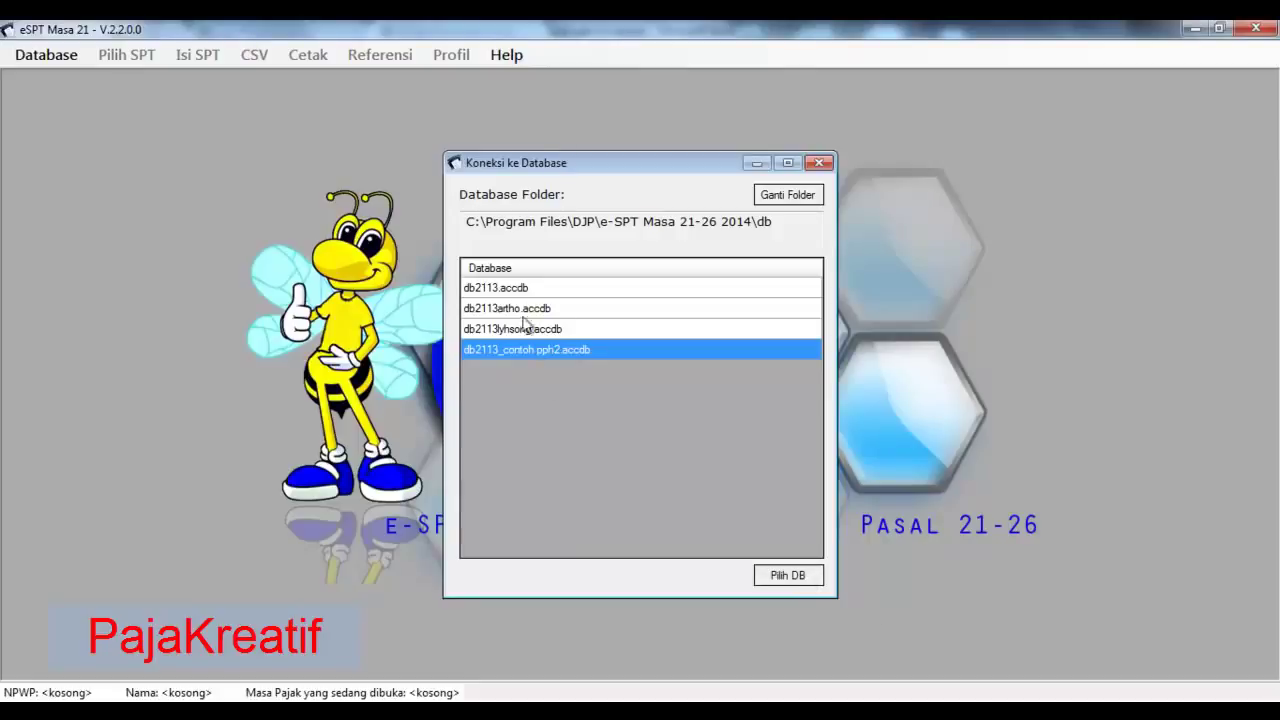
- Open the chosen database and log in with the administrator username and password
left_click(766, 573)
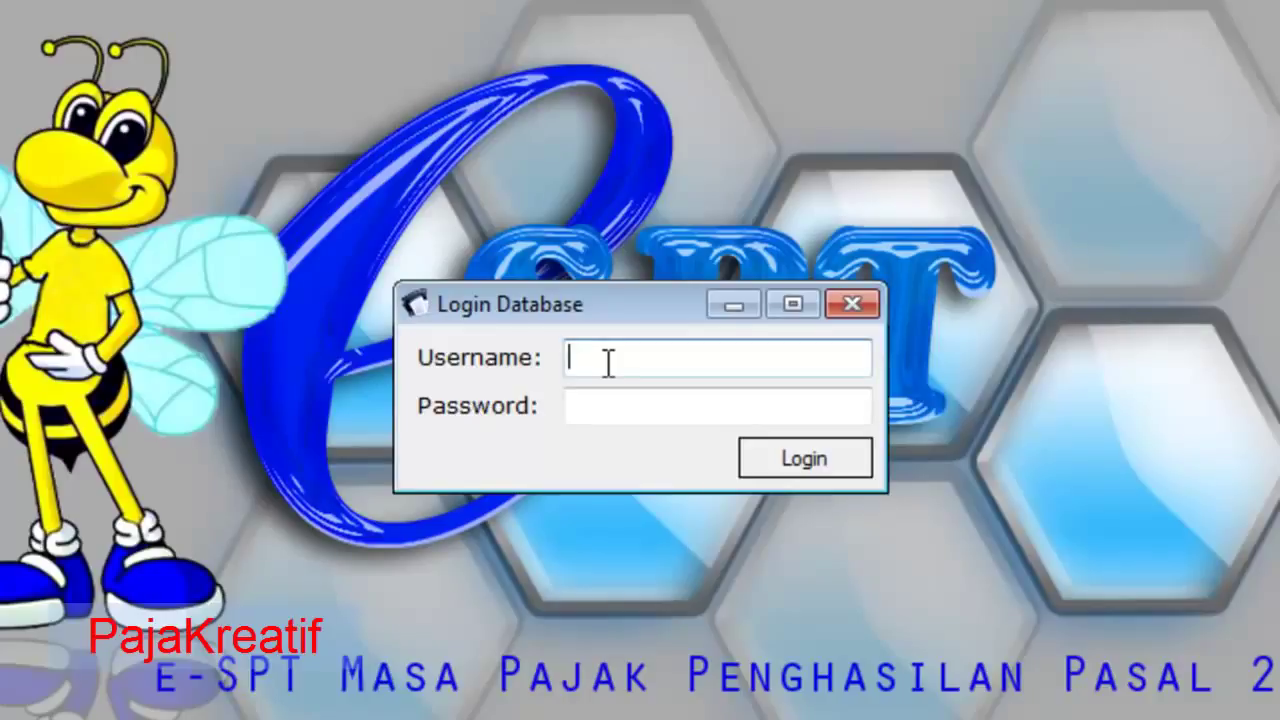
type("administra")
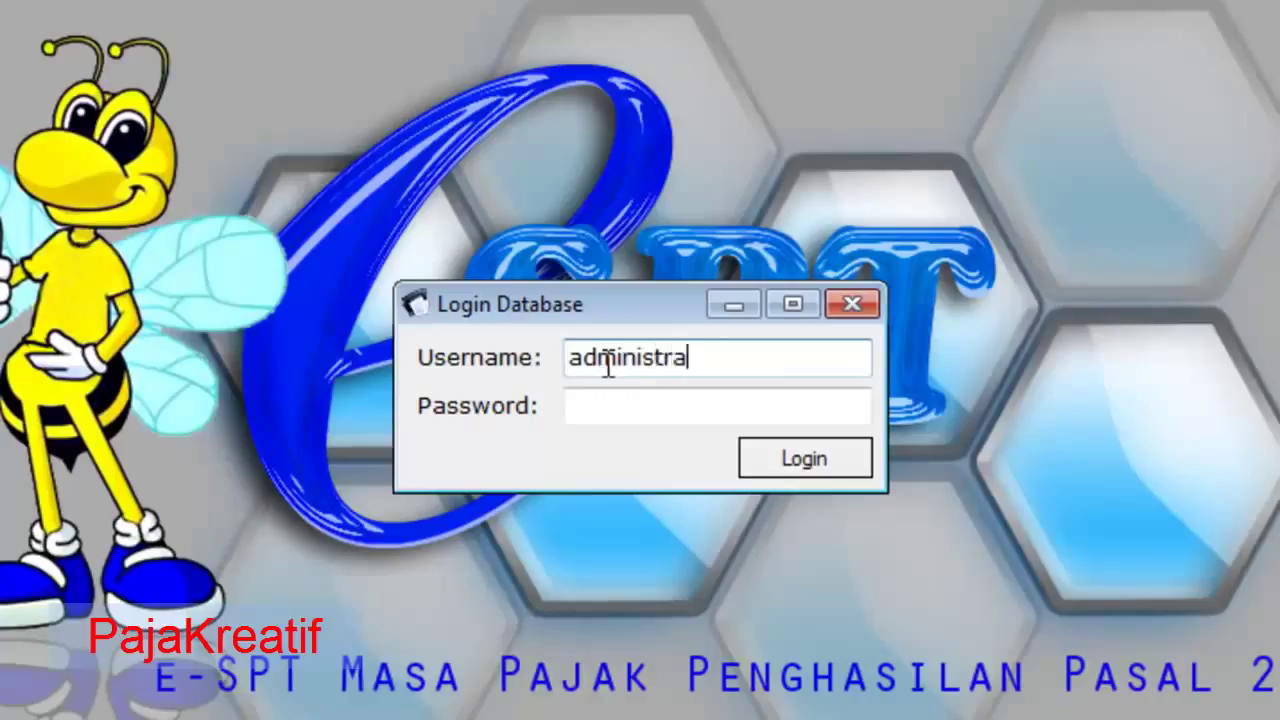
type("tor")
key("Tab")
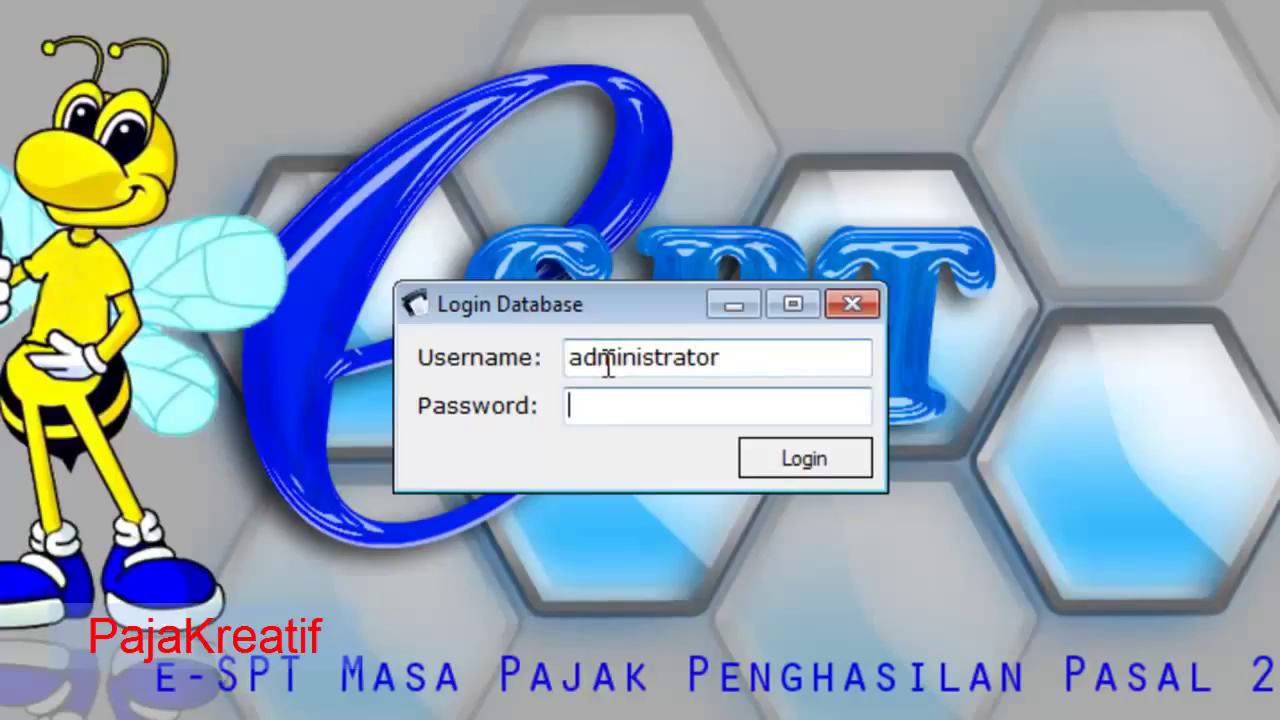
type("123")
left_click(828, 458)
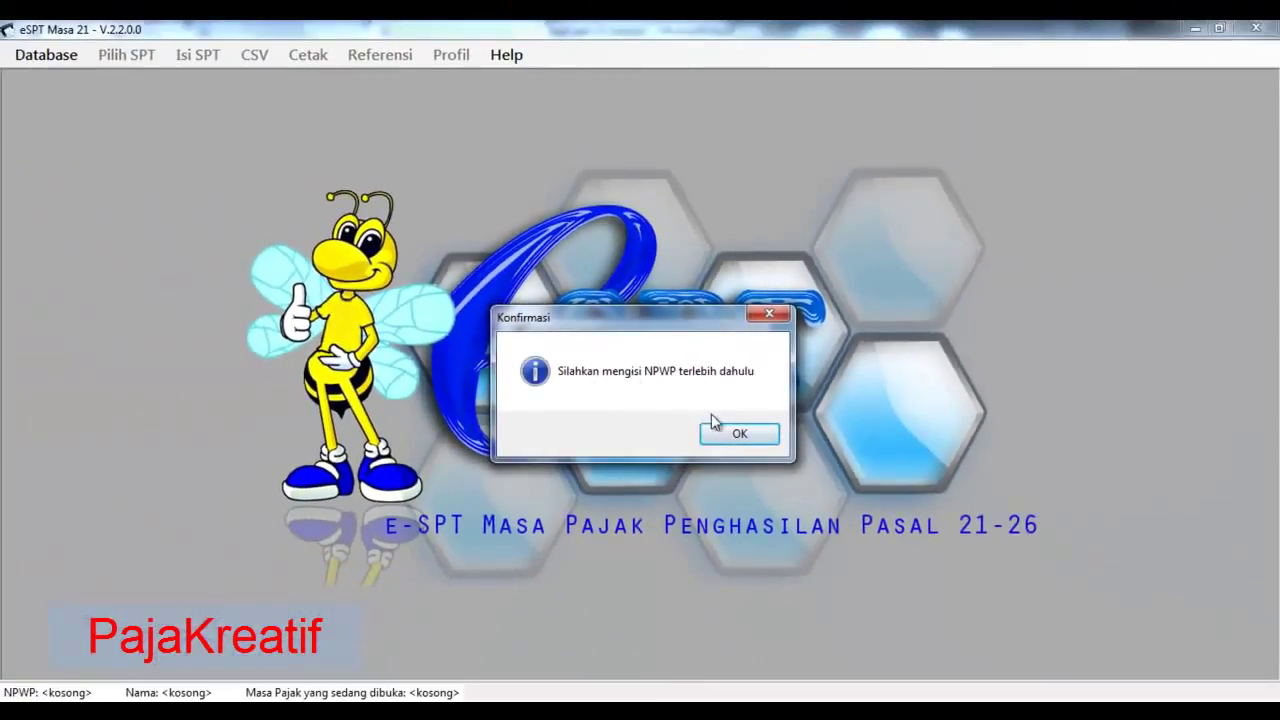
- Copy the company NPWP from the Excel profile sheet into e-SPT and save it
left_click(710, 438)
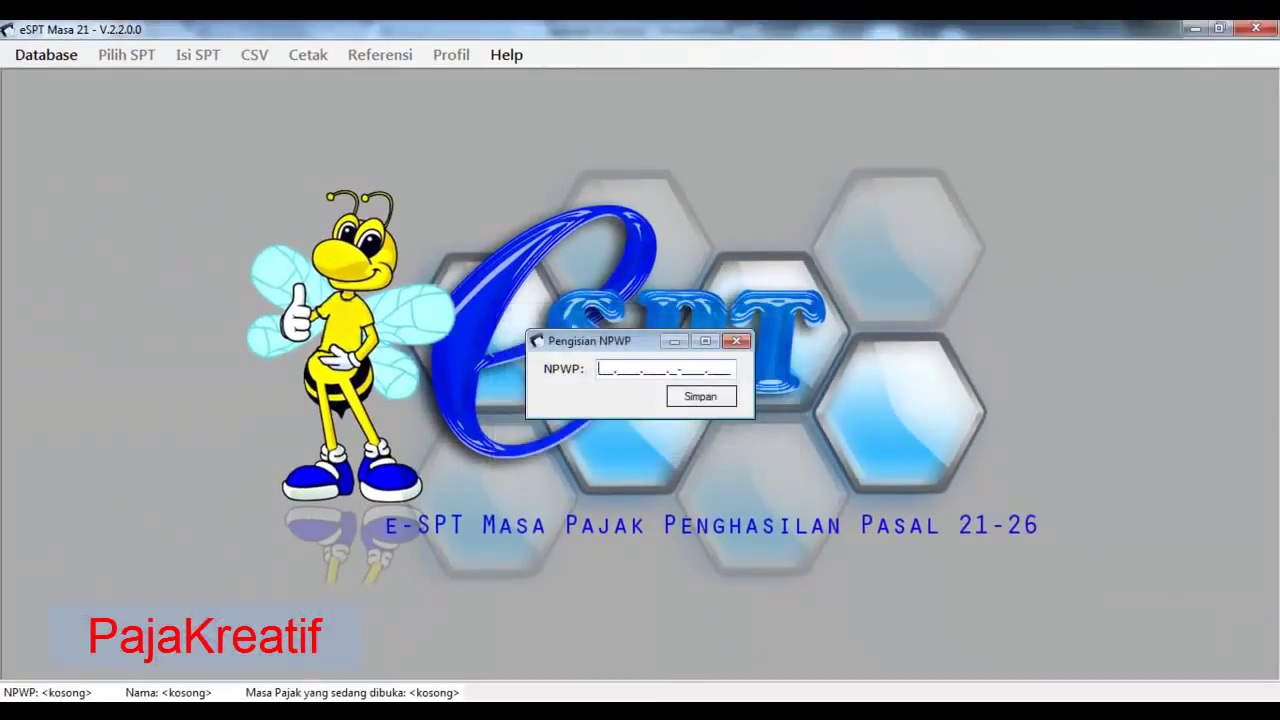
key("alt+Tab")
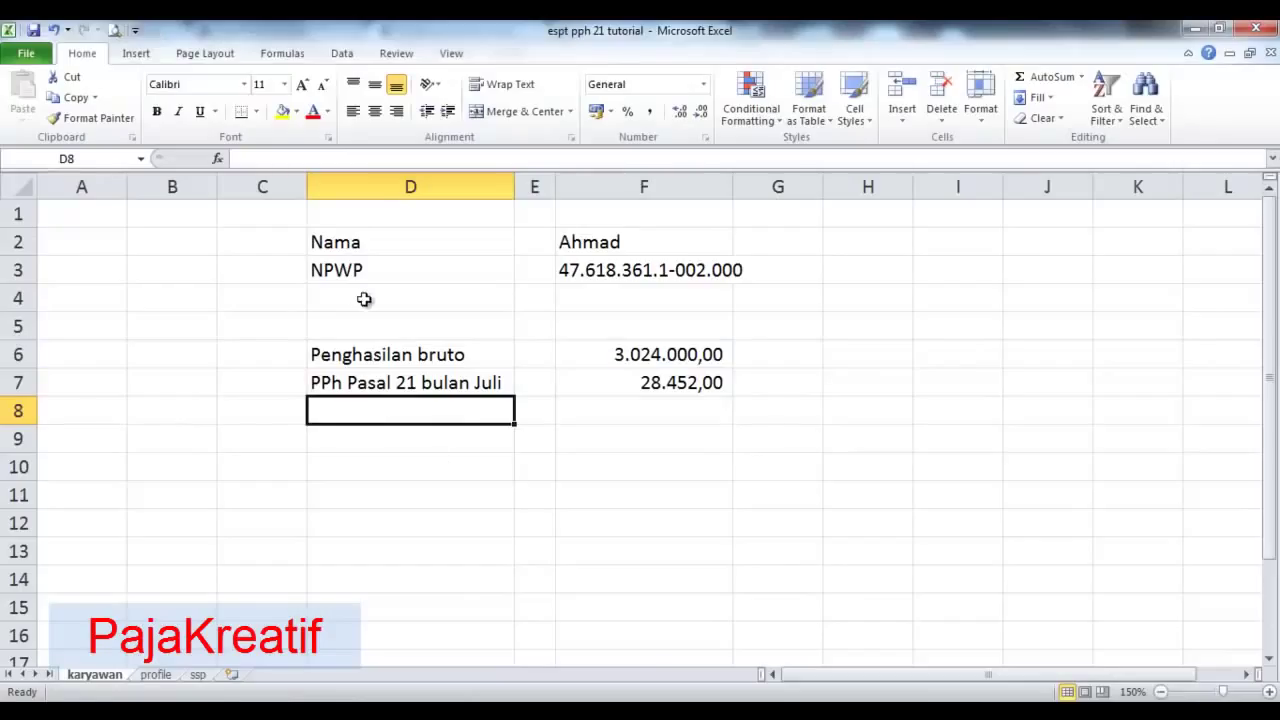
left_click(160, 676)
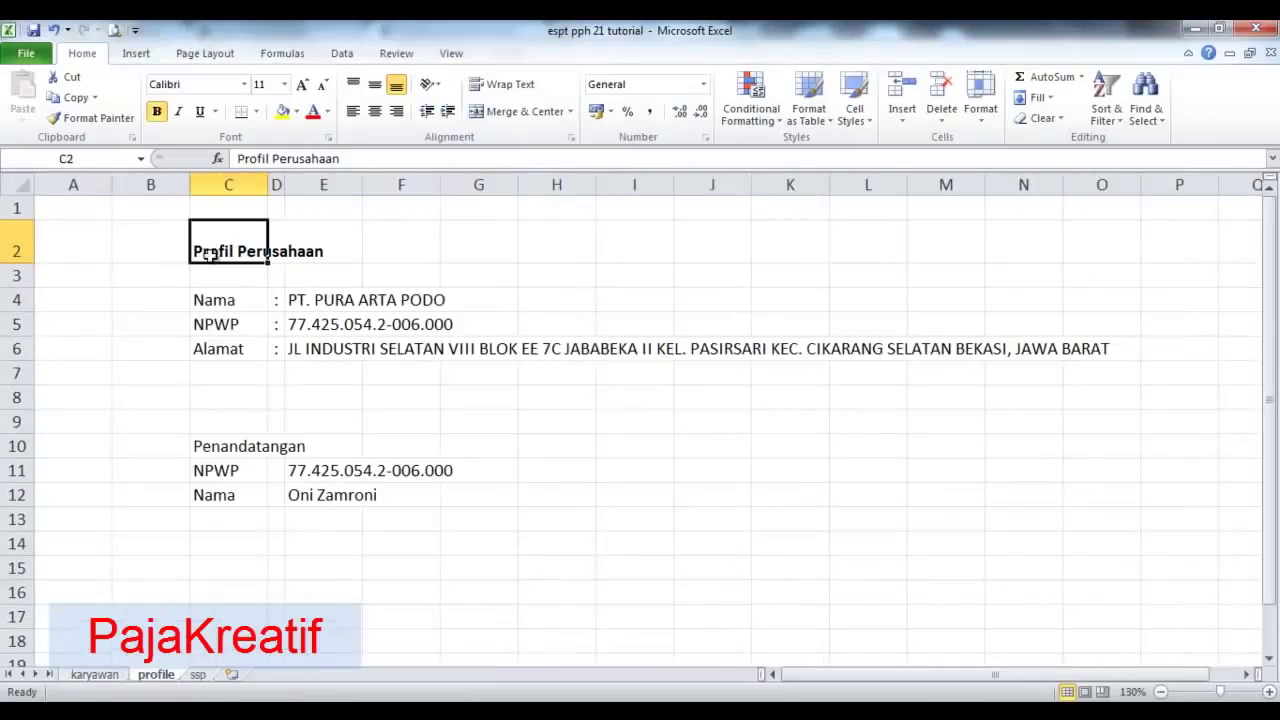
left_click(220, 306)
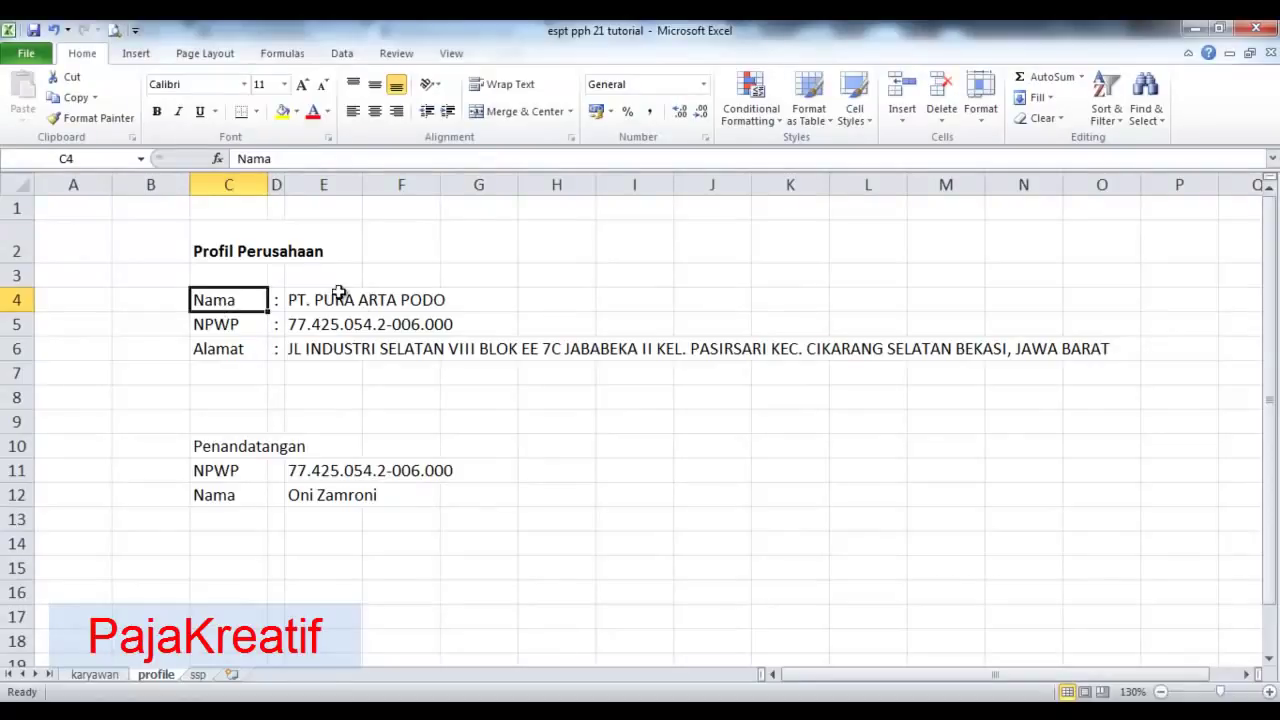
left_click(336, 300)
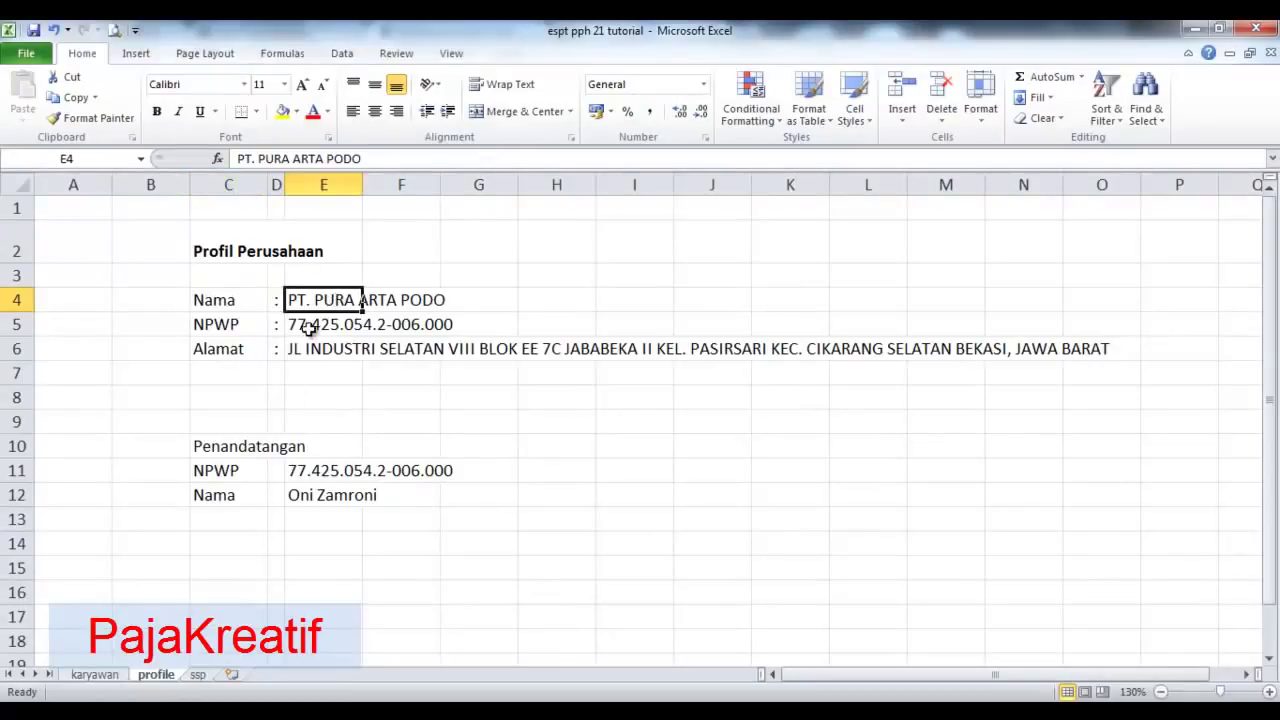
left_click(306, 328)
key("ctrl+c")
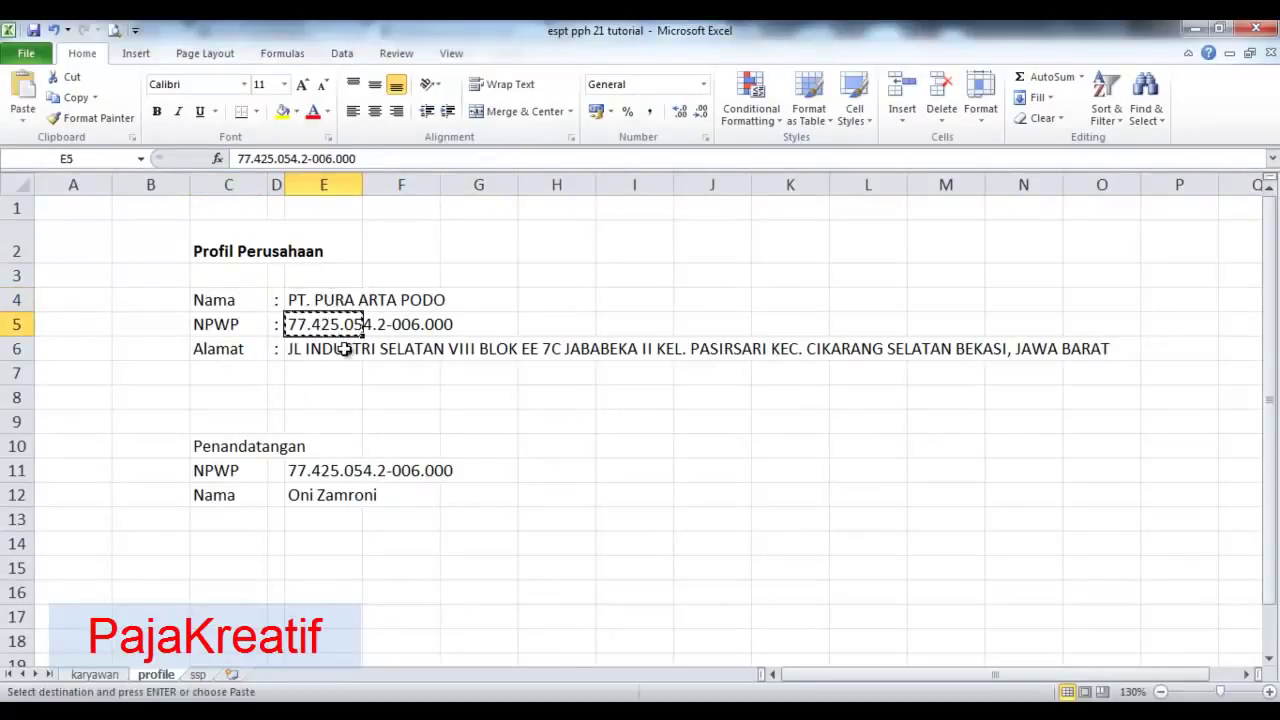
key("alt+Tab")
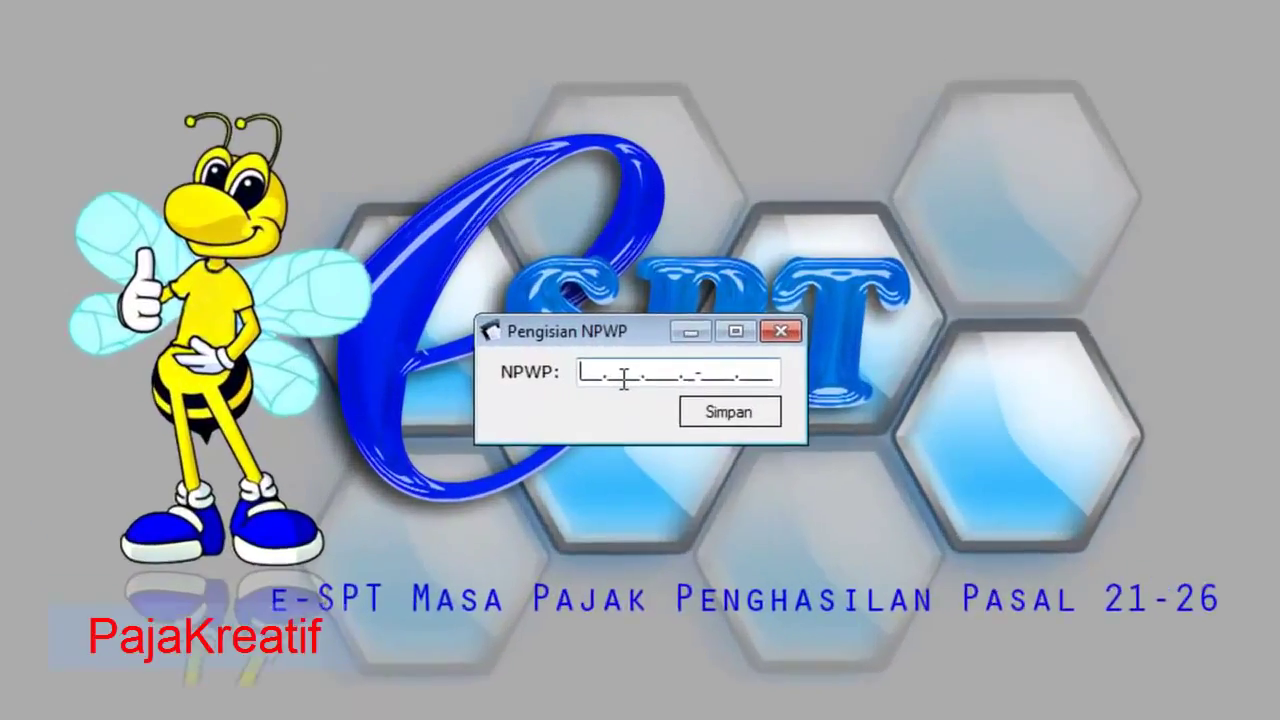
key("ctrl+v")
left_click(730, 417)
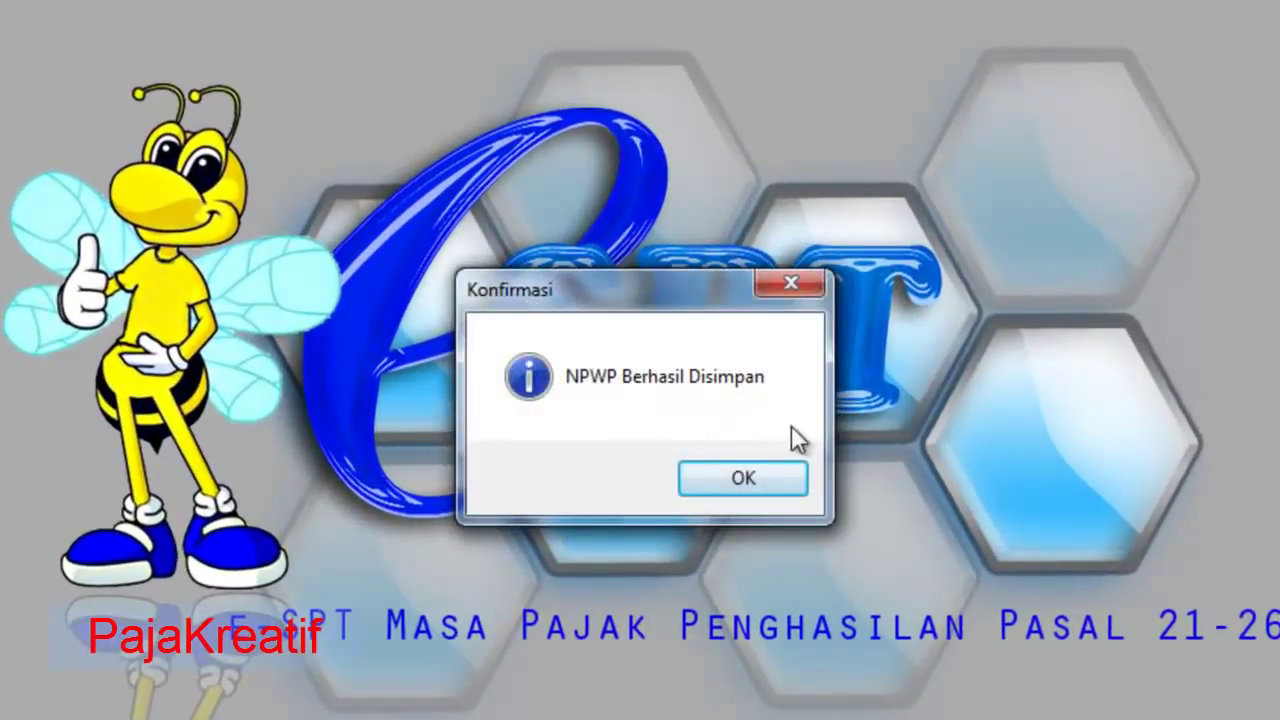
left_click(743, 479)
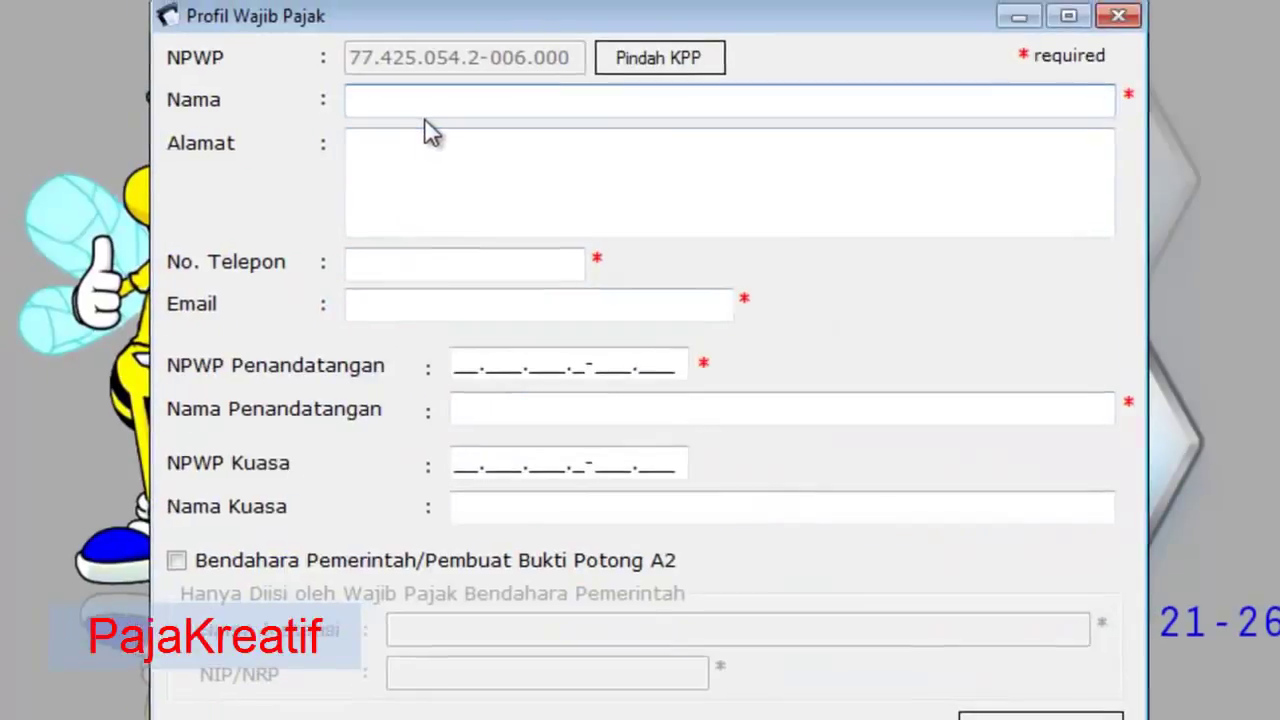
- Paste the company name and address from Excel into the Nama and Alamat fields
key("alt+Tab")
left_click(278, 281)
key("ctrl+c")
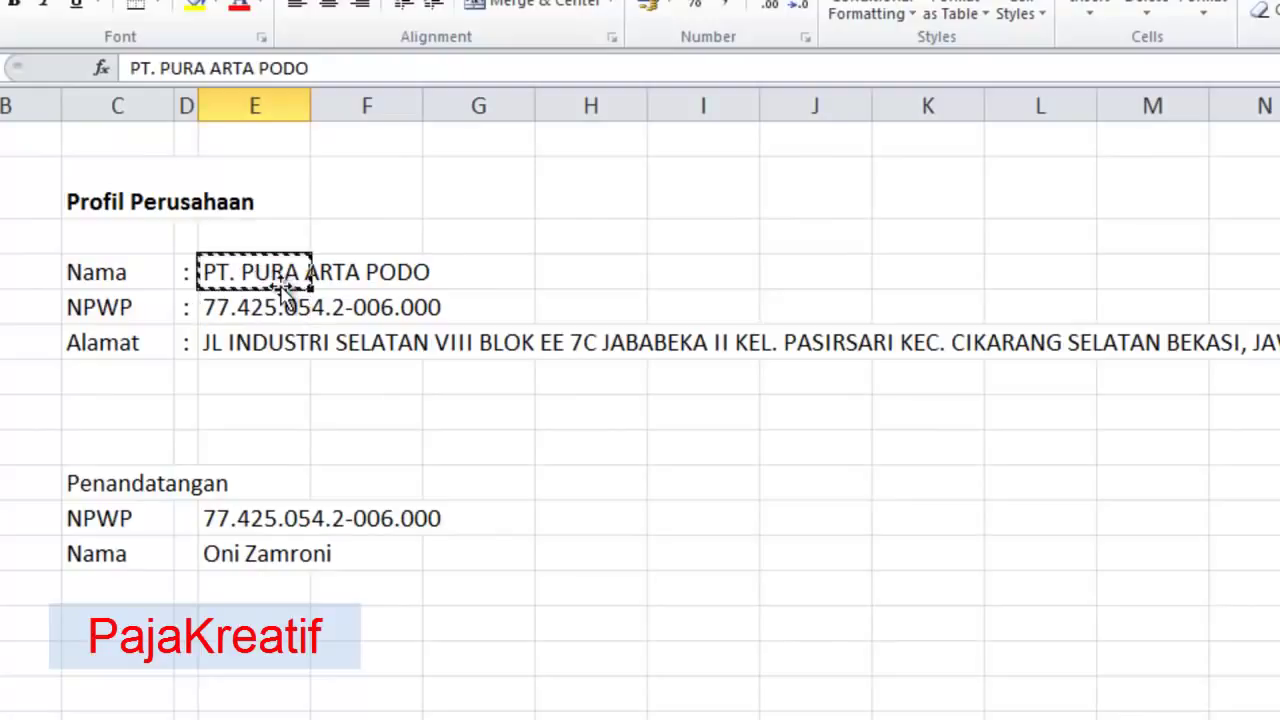
key("alt+Tab")
key("ctrl+v")
left_click(528, 186)
key("alt+Tab")
left_click(245, 305)
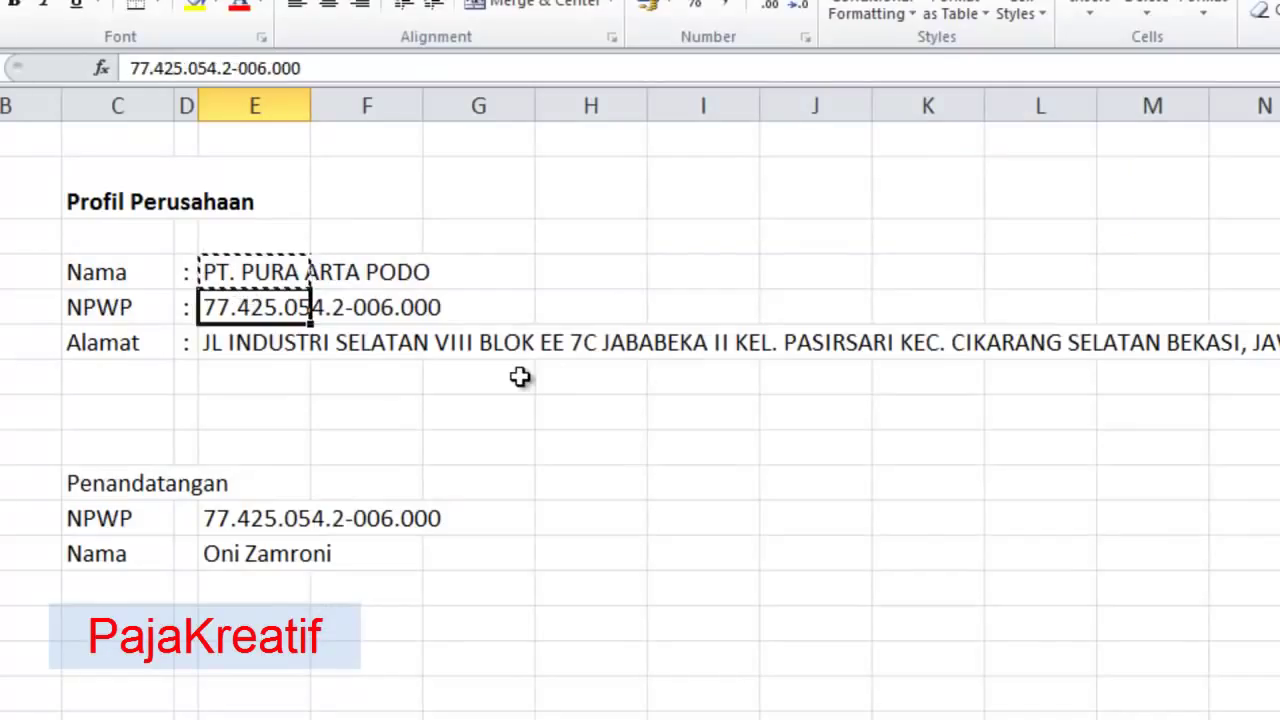
left_click(272, 342)
key("ctrl+c")
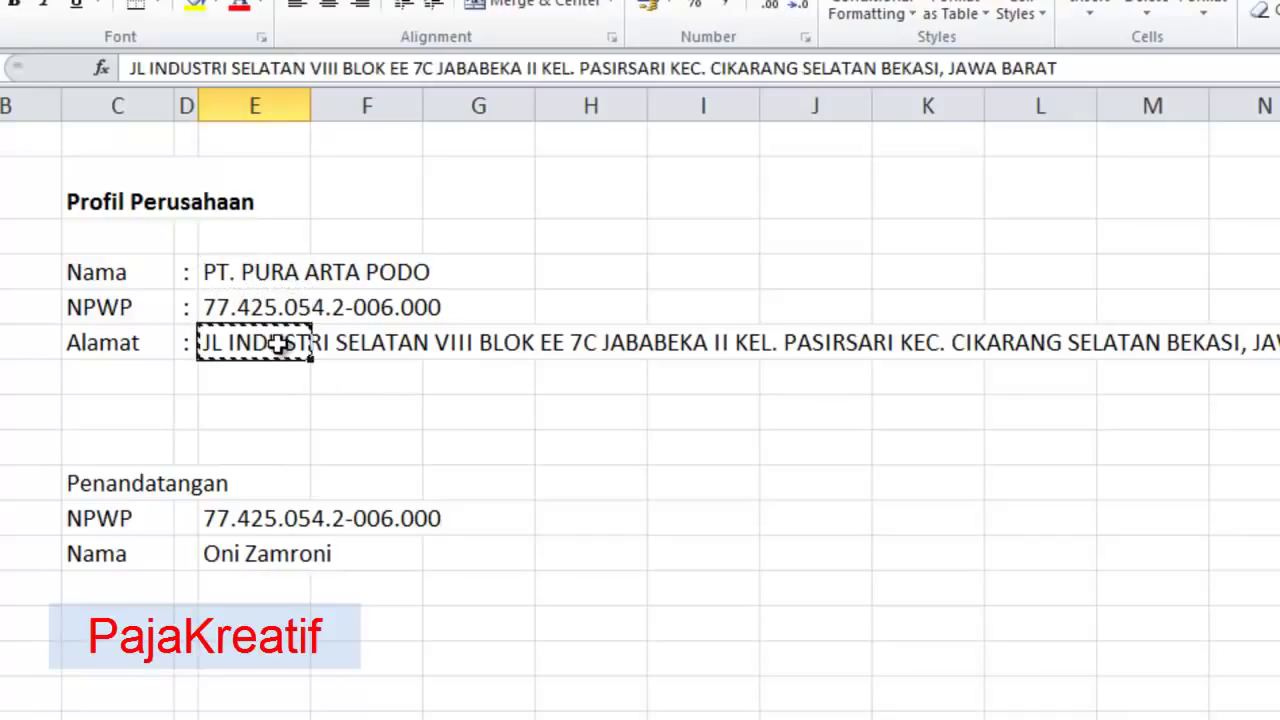
key("alt+Tab")
key("ctrl+v")
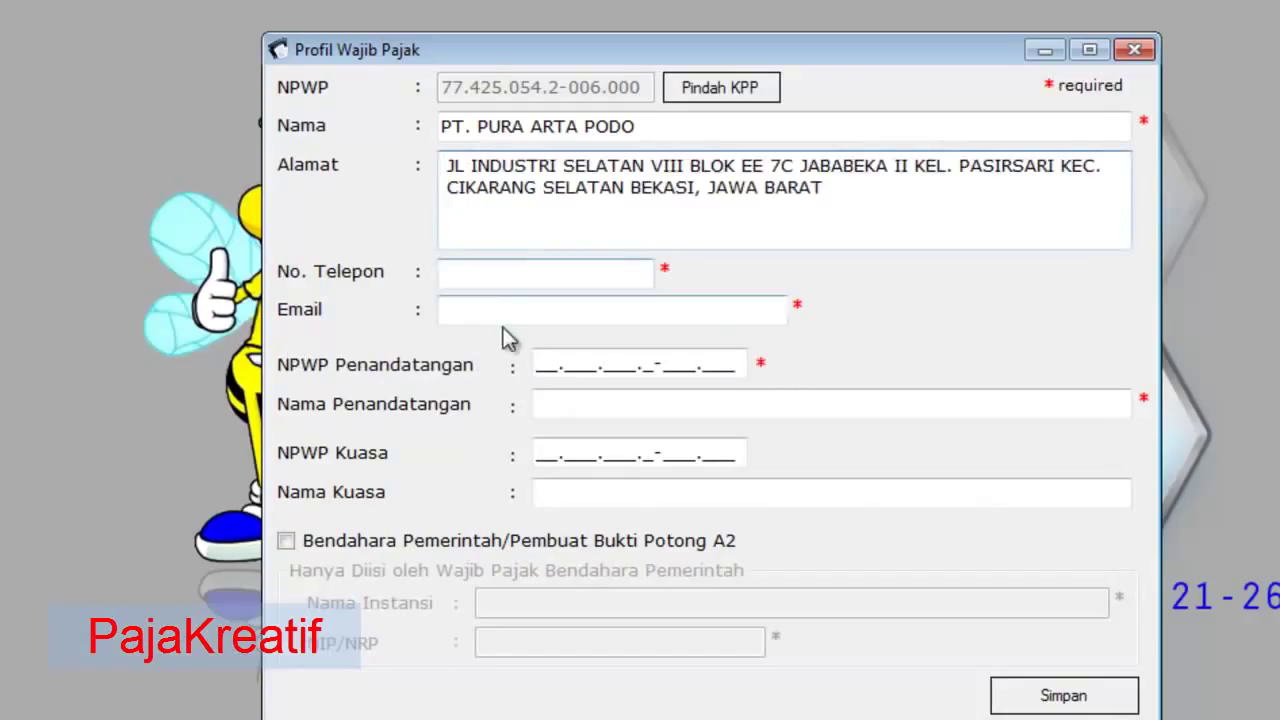
- Enter the company phone number with the 021 prefix and its Gmail e-mail address
left_click(518, 266)
key("alt+Tab")
key("alt+Tab")
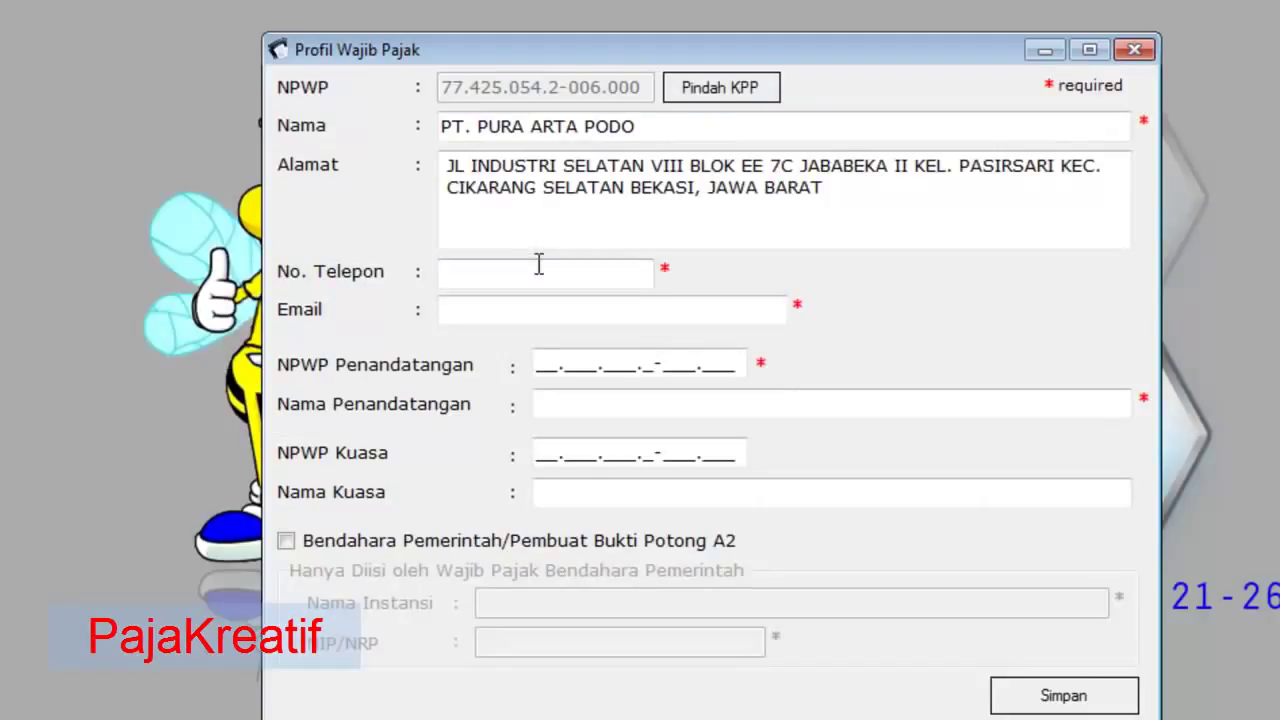
type("021")
key("ctrl+v")
key("ctrl+v")
type("@gmail.com")
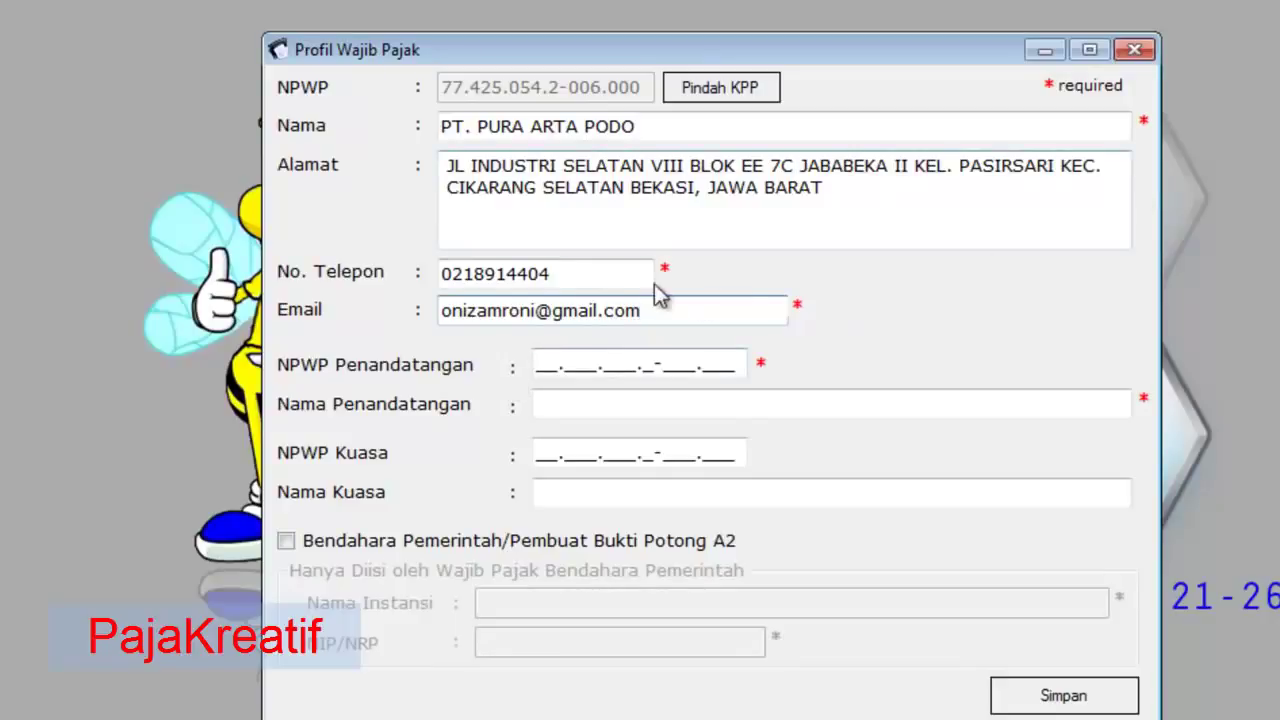
key("alt+Tab")
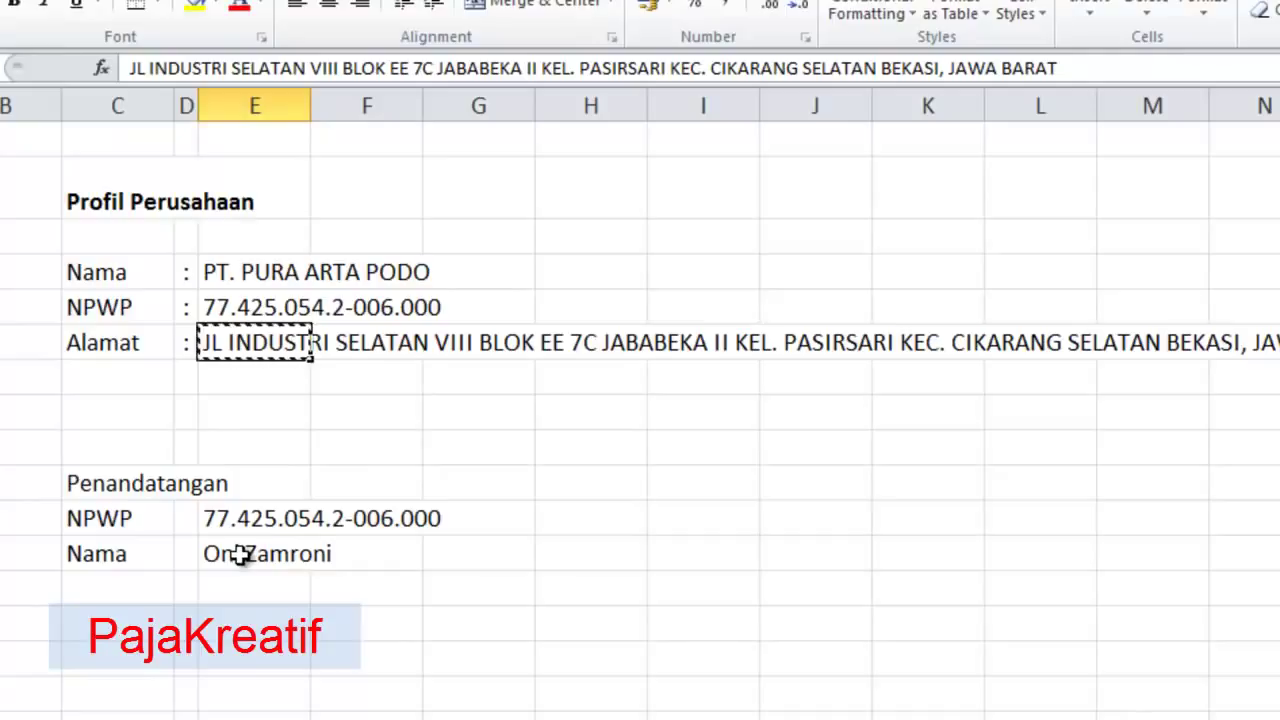
- Paste the signatory's name from Excel into Nama Penandatangan
left_click(240, 556)
key("alt+Tab")
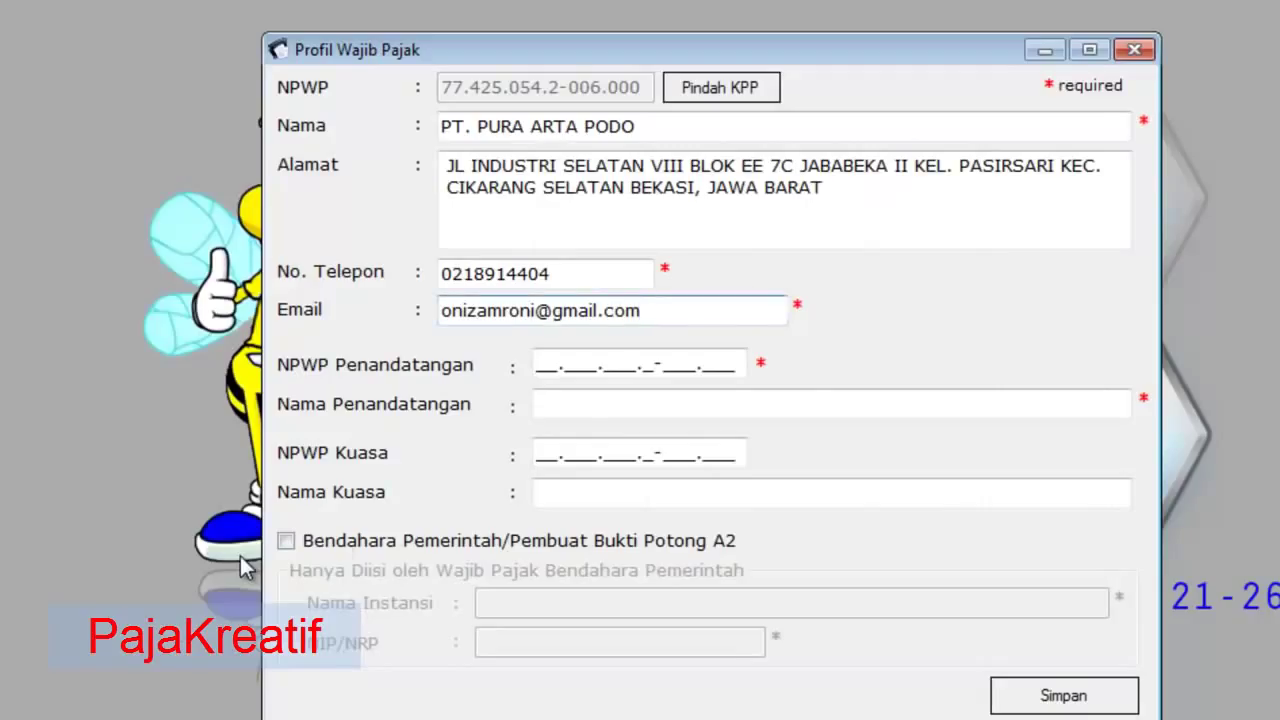
key("alt+Tab")
key("ctrl+c")
key("alt+Tab")
left_click(553, 410)
key("ctrl+v")
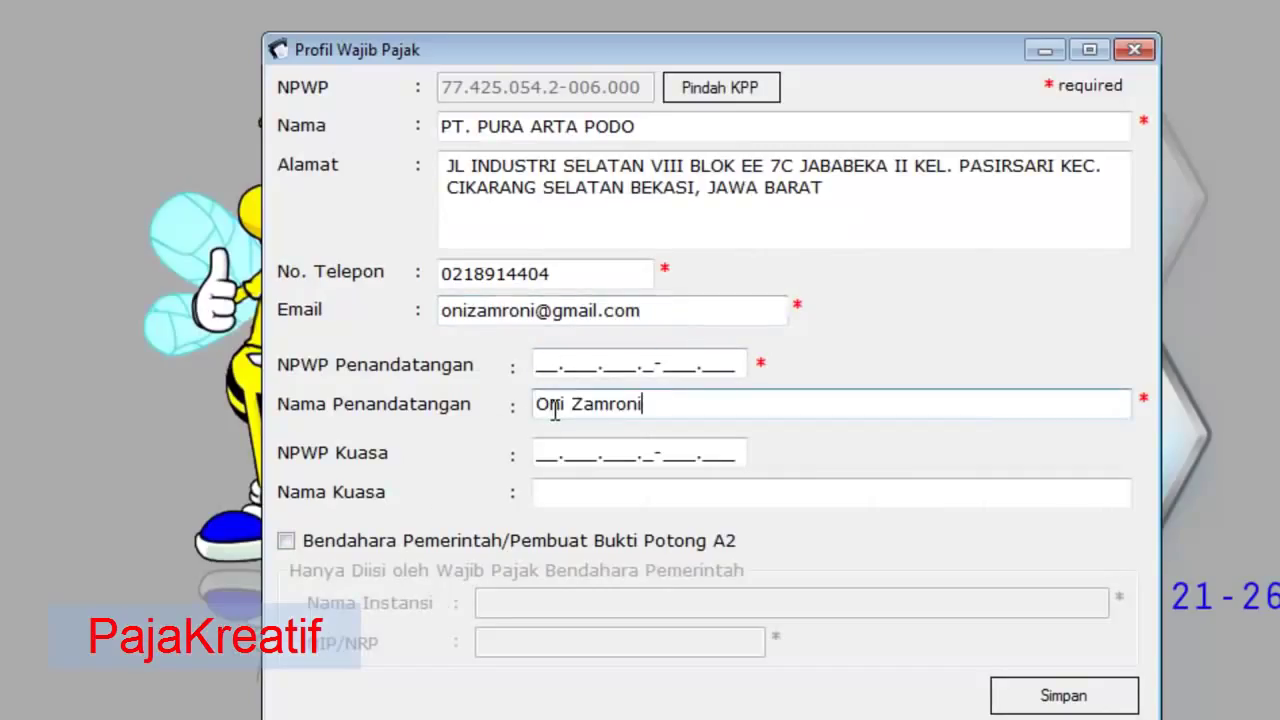
- Paste the signatory's NPWP into NPWP Penandatangan and save the profile with Simpan
key("alt+Tab")
left_click(255, 520)
key("ctrl+c")
key("alt+Tab")
left_click(543, 366)
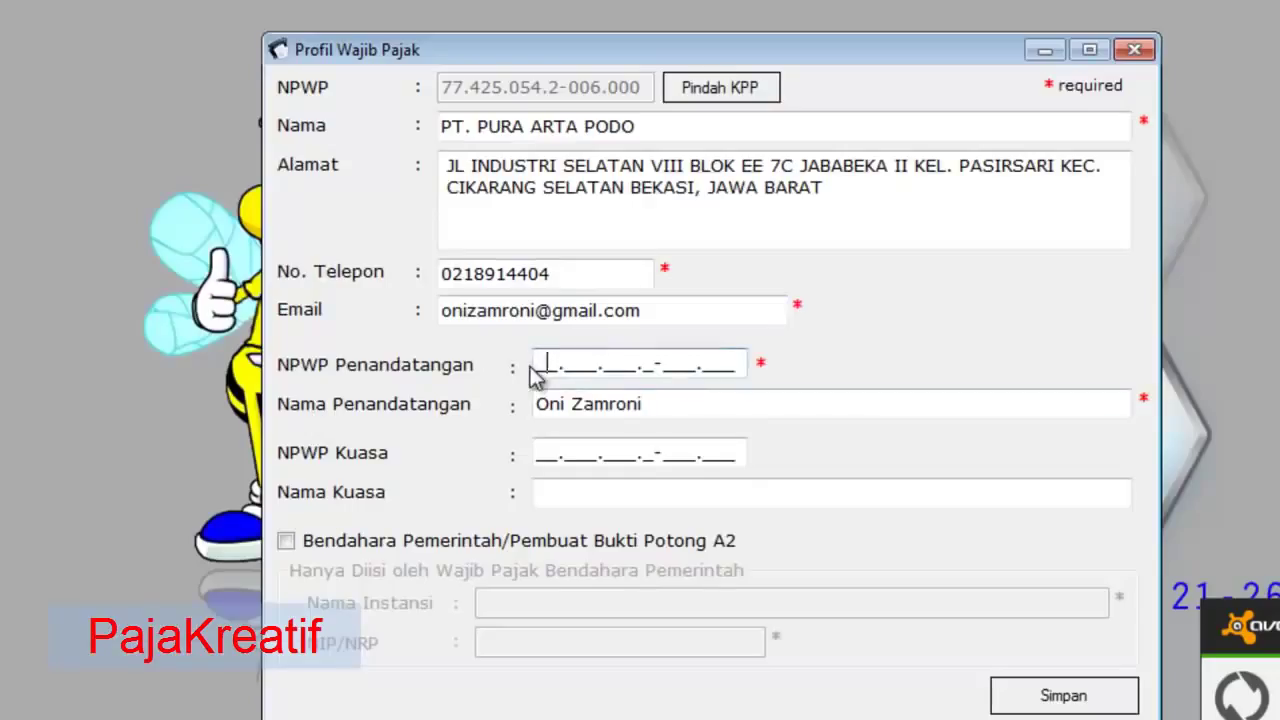
key("ctrl+v")
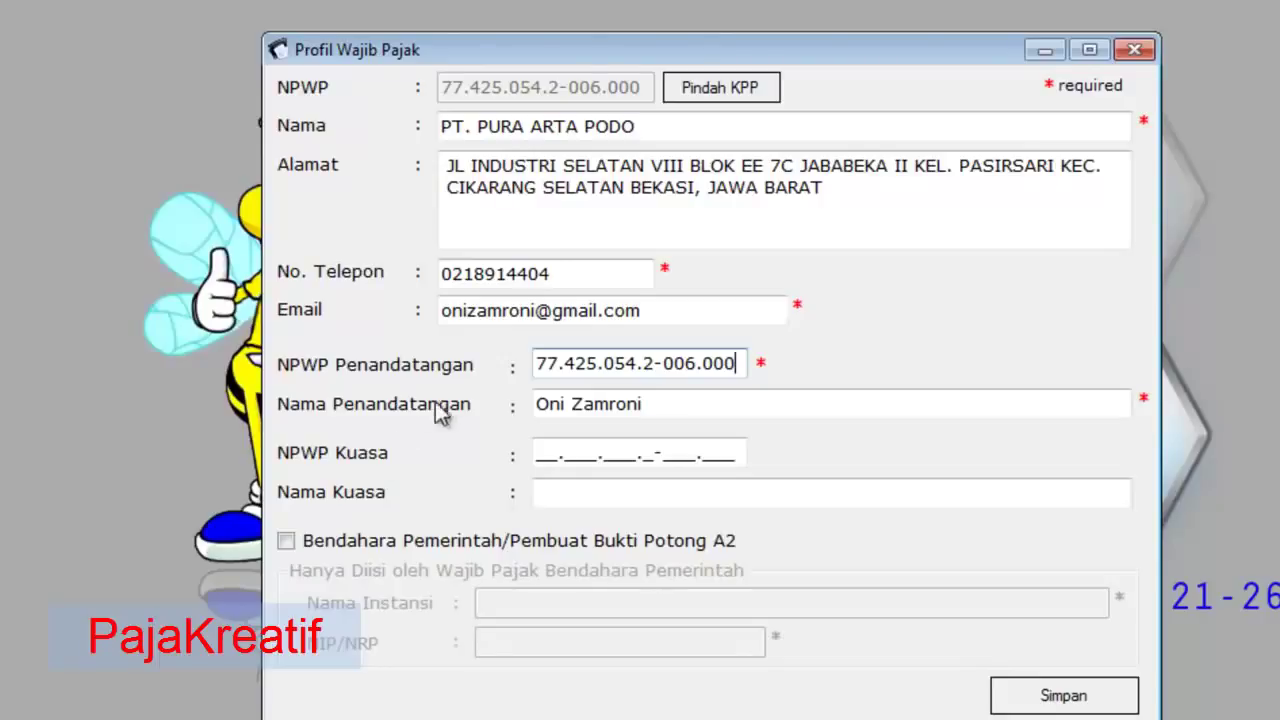
left_click(696, 405)
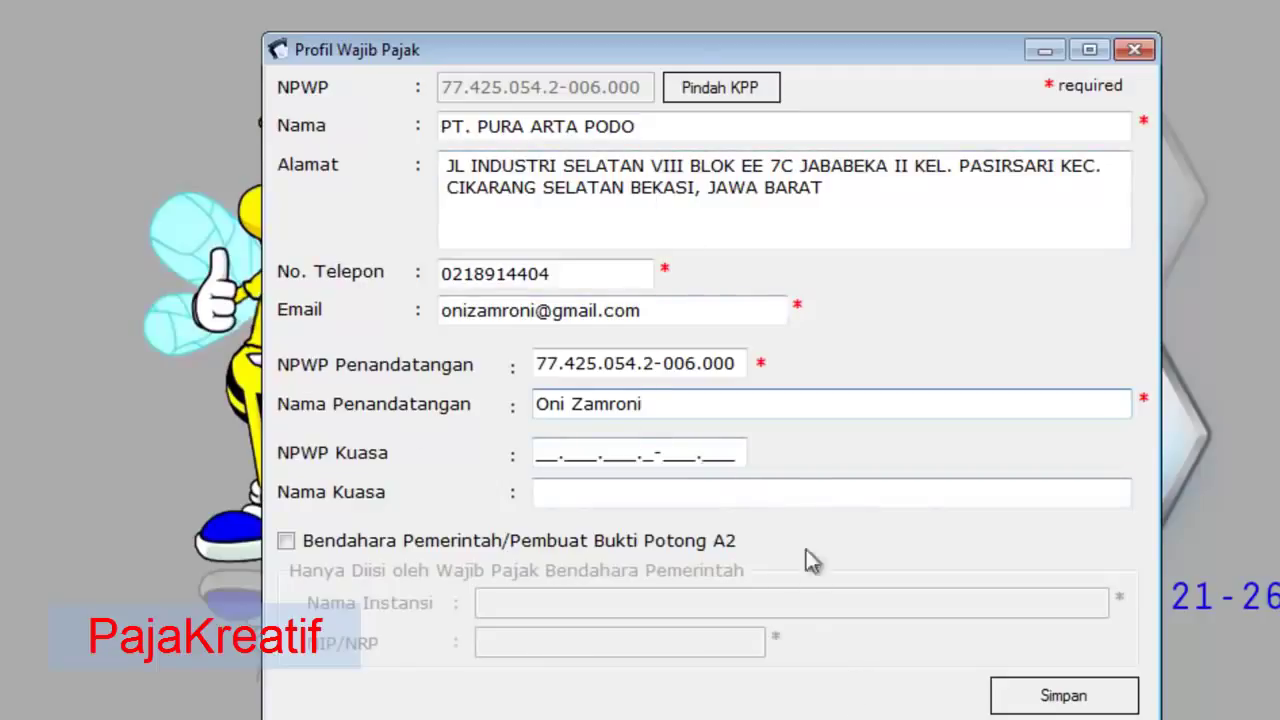
left_click(1050, 700)
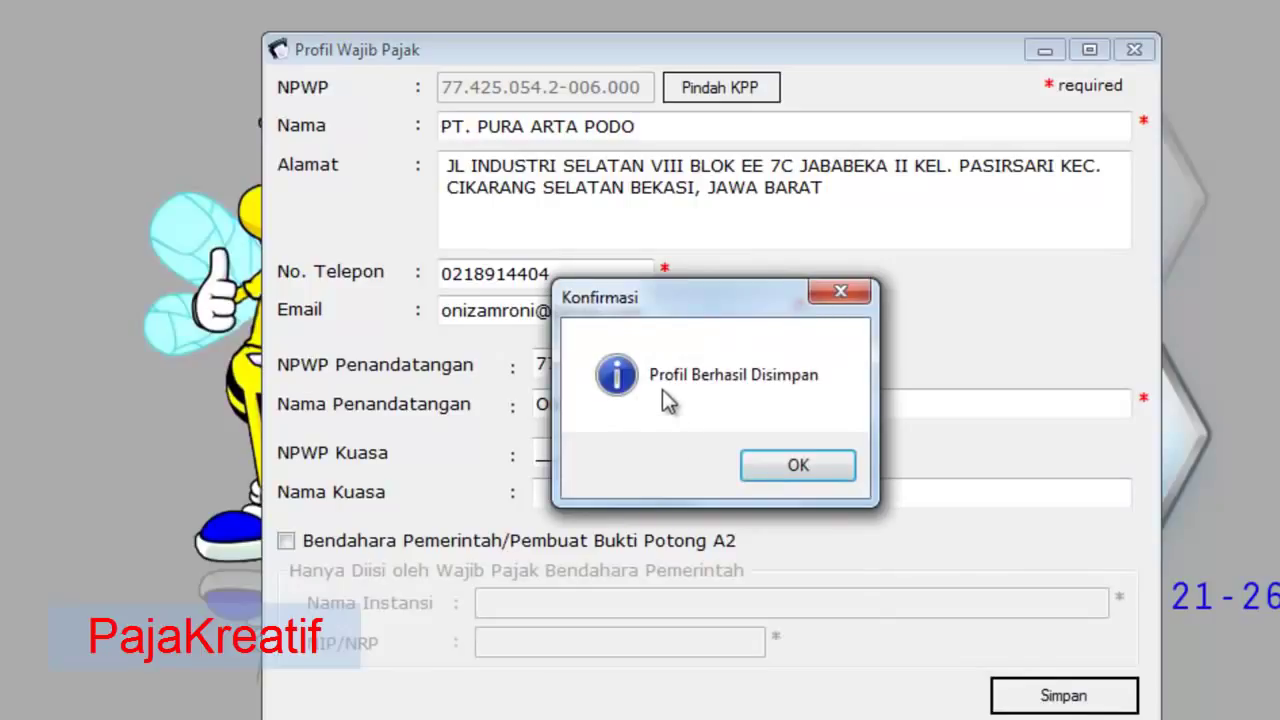
- Dismiss the confirmation and check the 3.024.000,00 gross income and 28.452,00 July PPh 21 cells
left_click(790, 465)
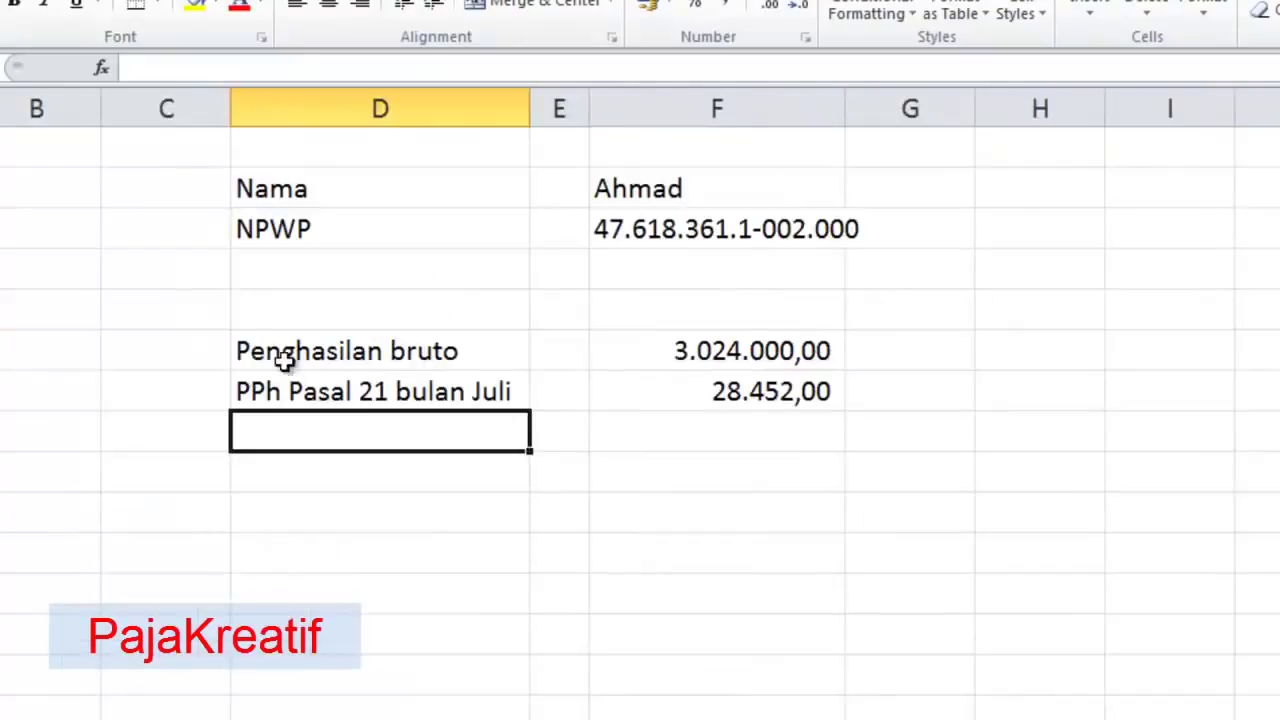
left_click(250, 160)
left_click(86, 202)
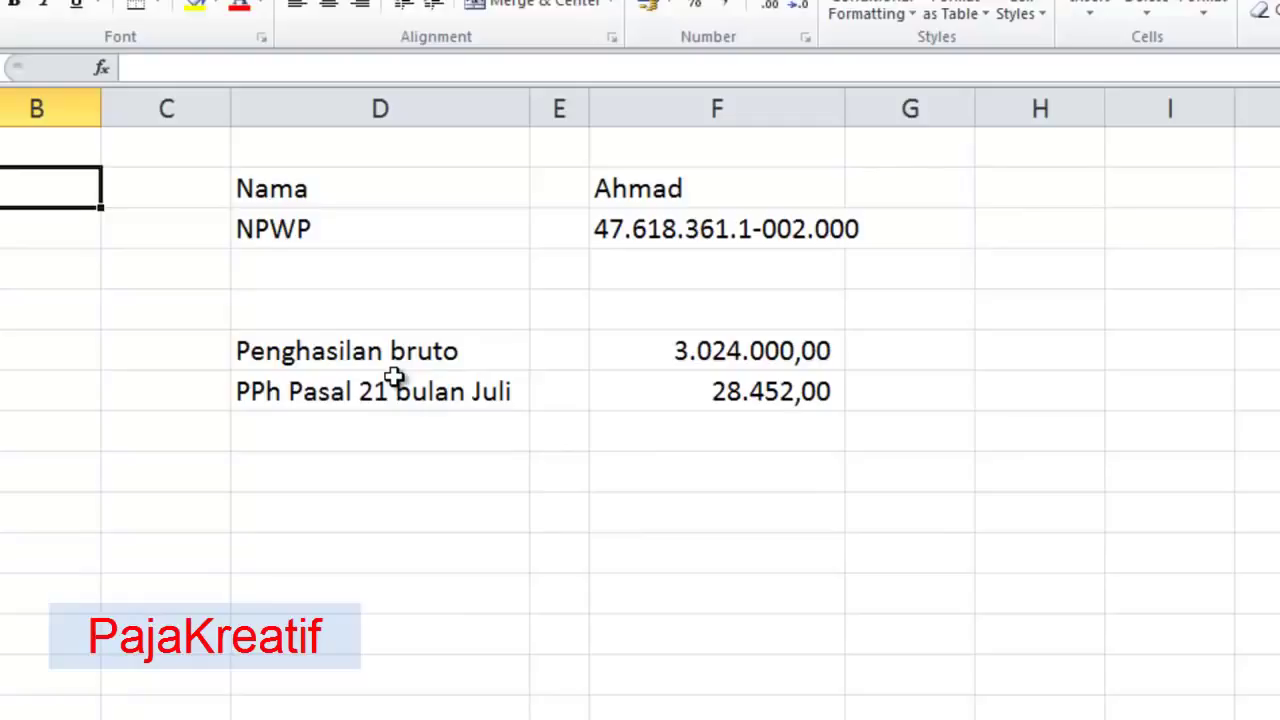
left_click(398, 360)
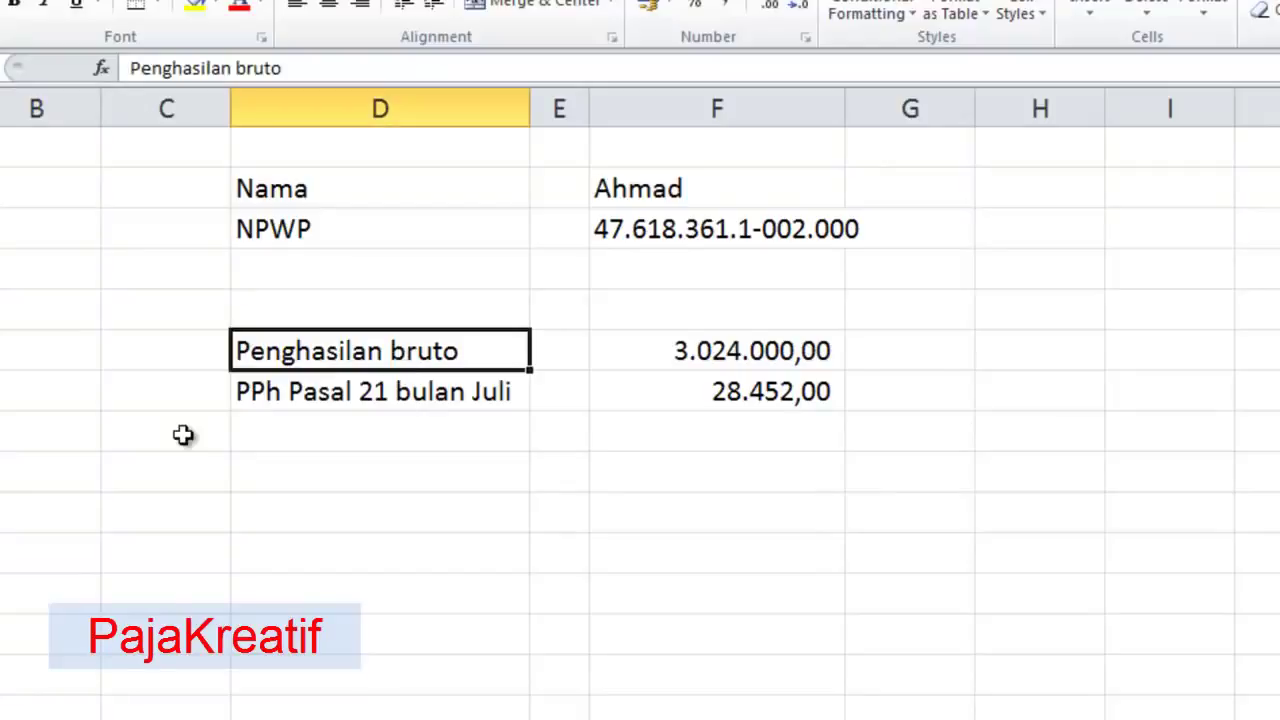
left_click(434, 391)
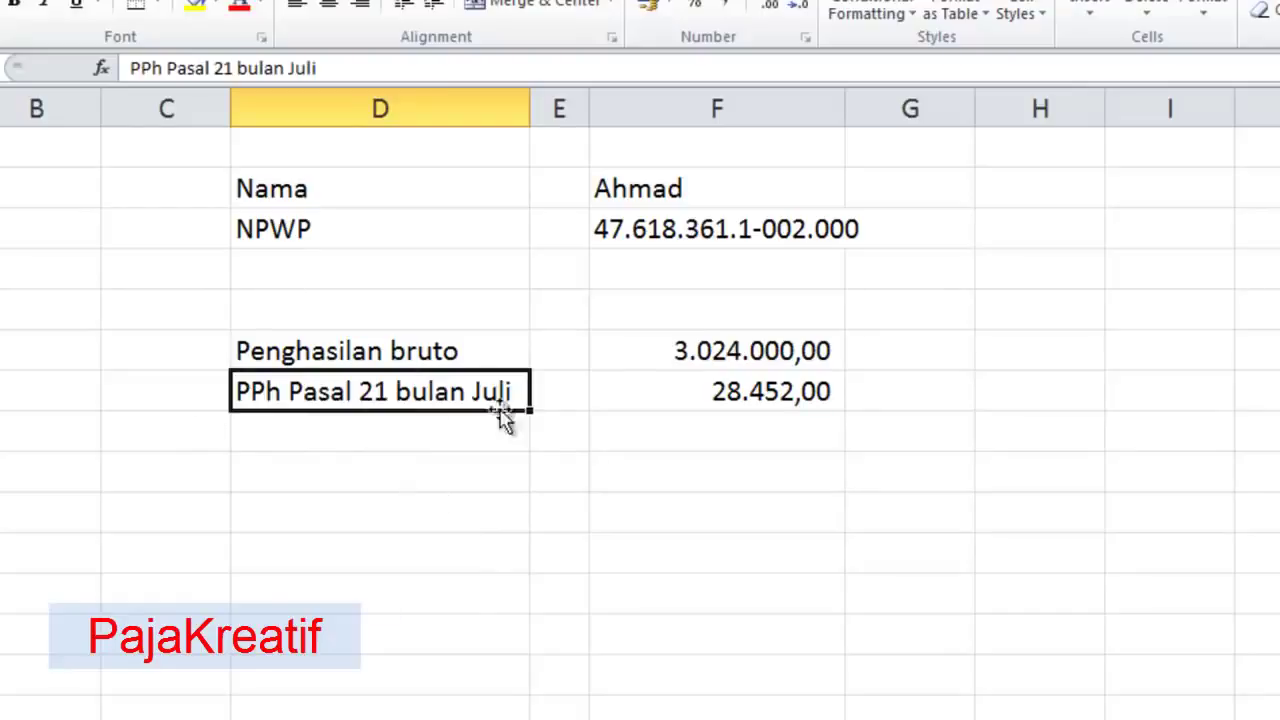
left_click(812, 392)
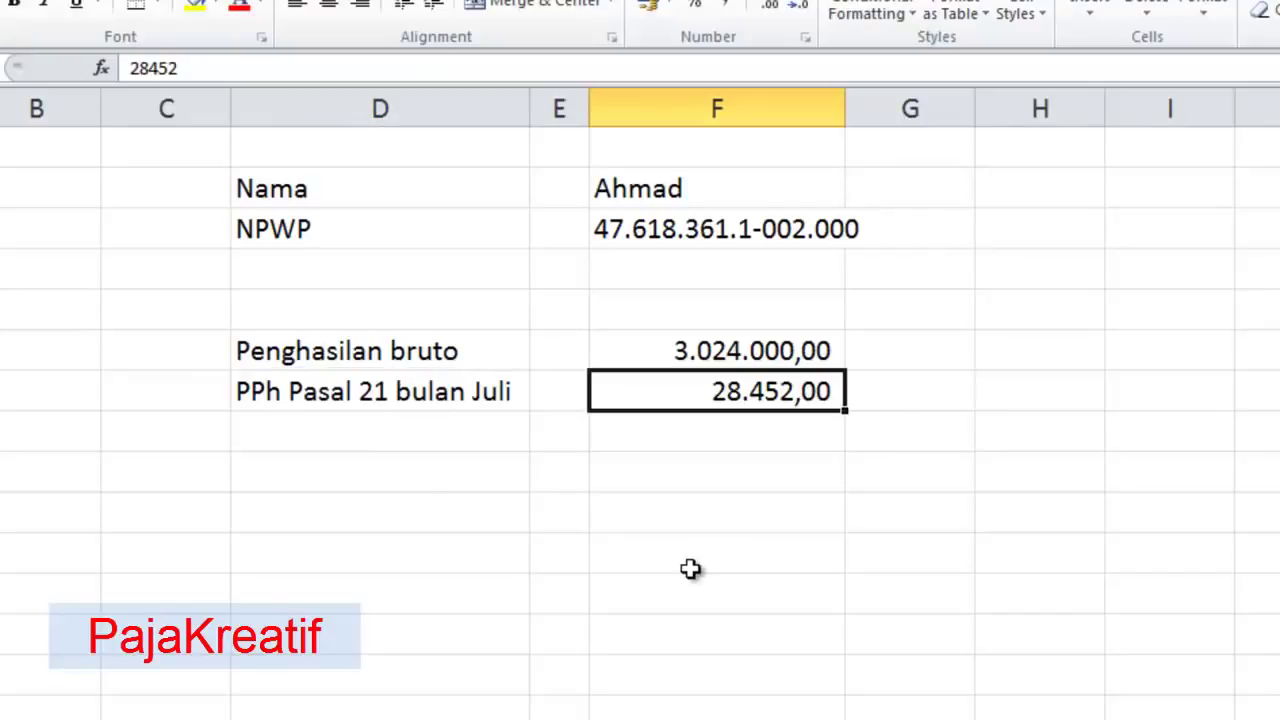
left_click(450, 393)
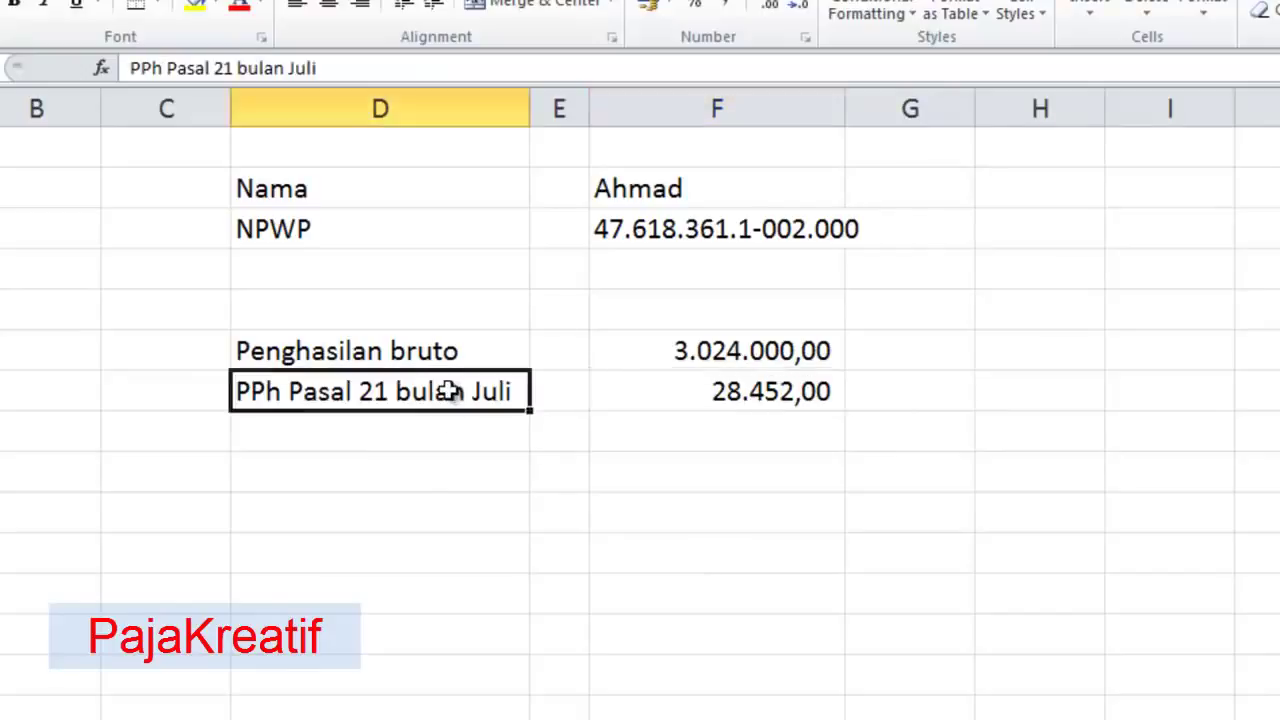
left_click(677, 358)
left_click(702, 398)
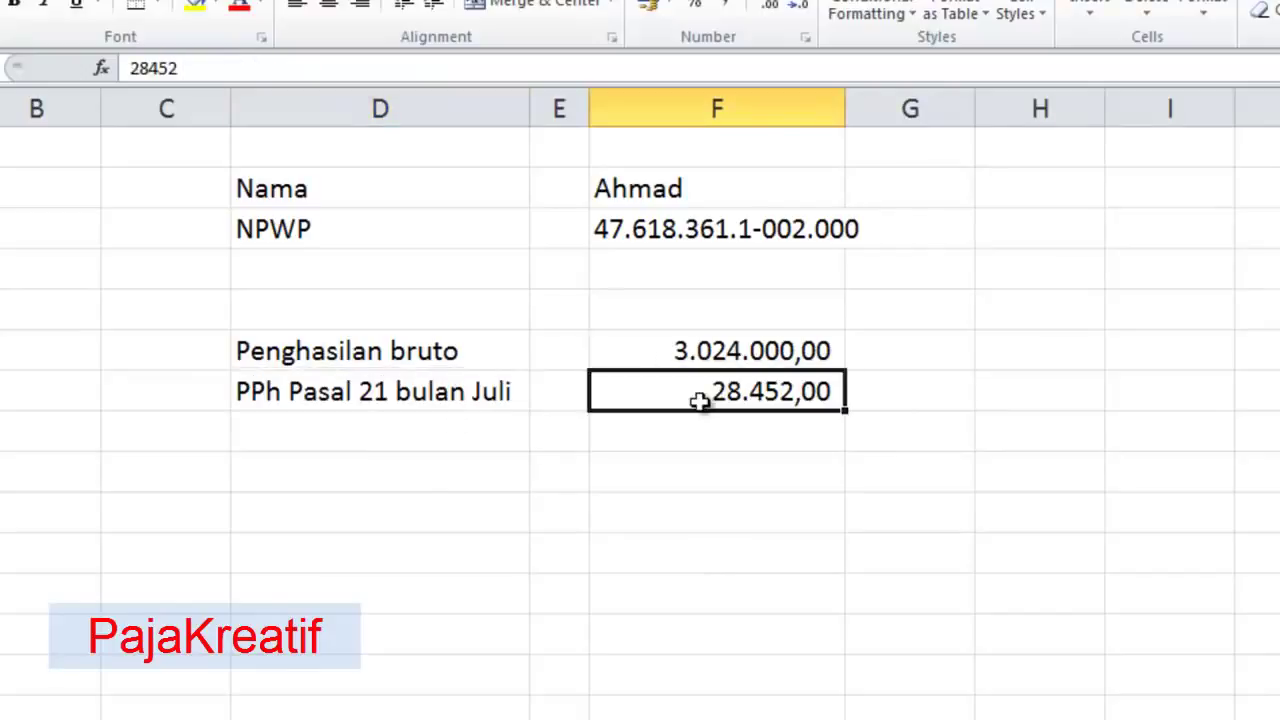
left_click(700, 350)
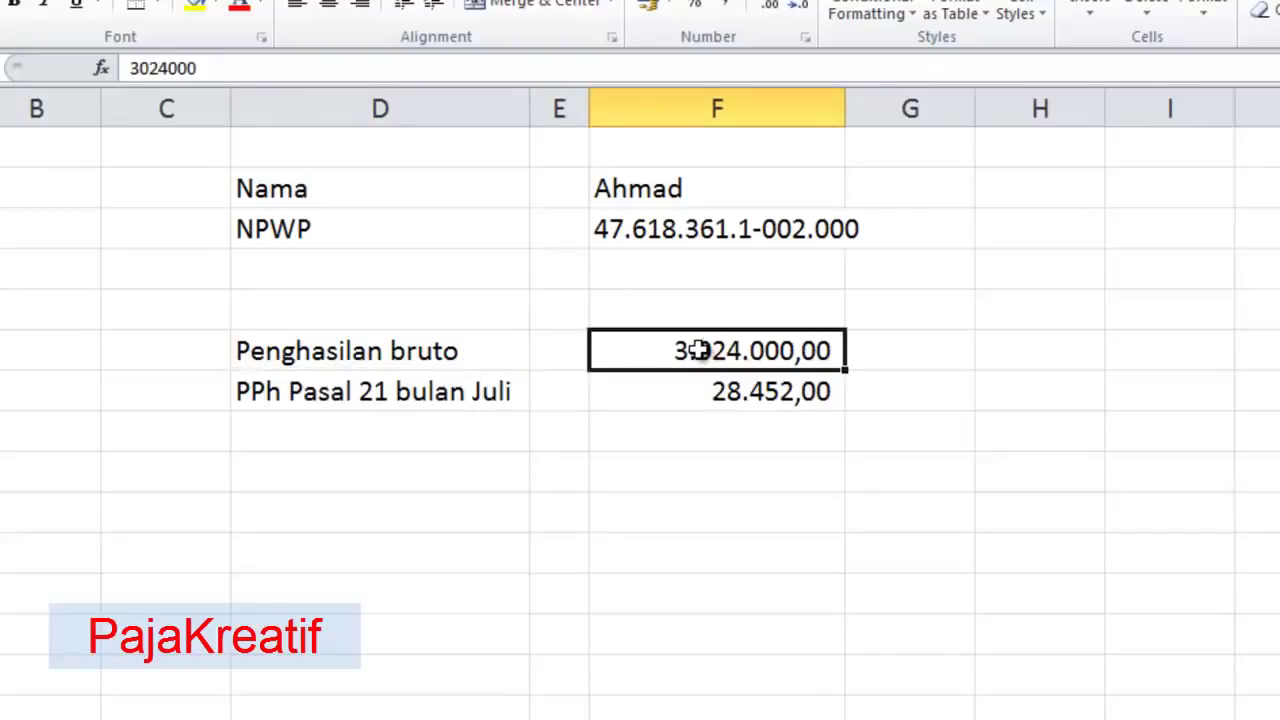
- Dismiss the colour-scheme prompt, open the 'Cara Penghitungan PPh Pasal 21' article and scroll to its salary table
left_click(477, 716)
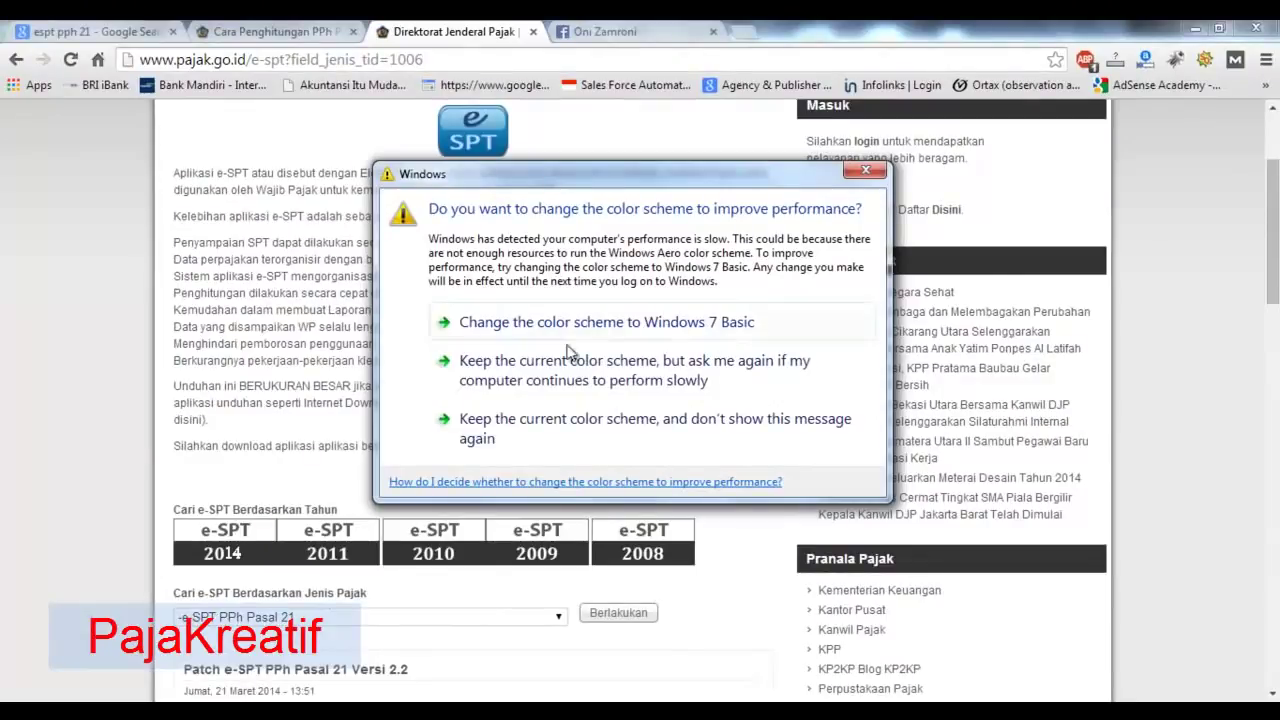
left_click(866, 172)
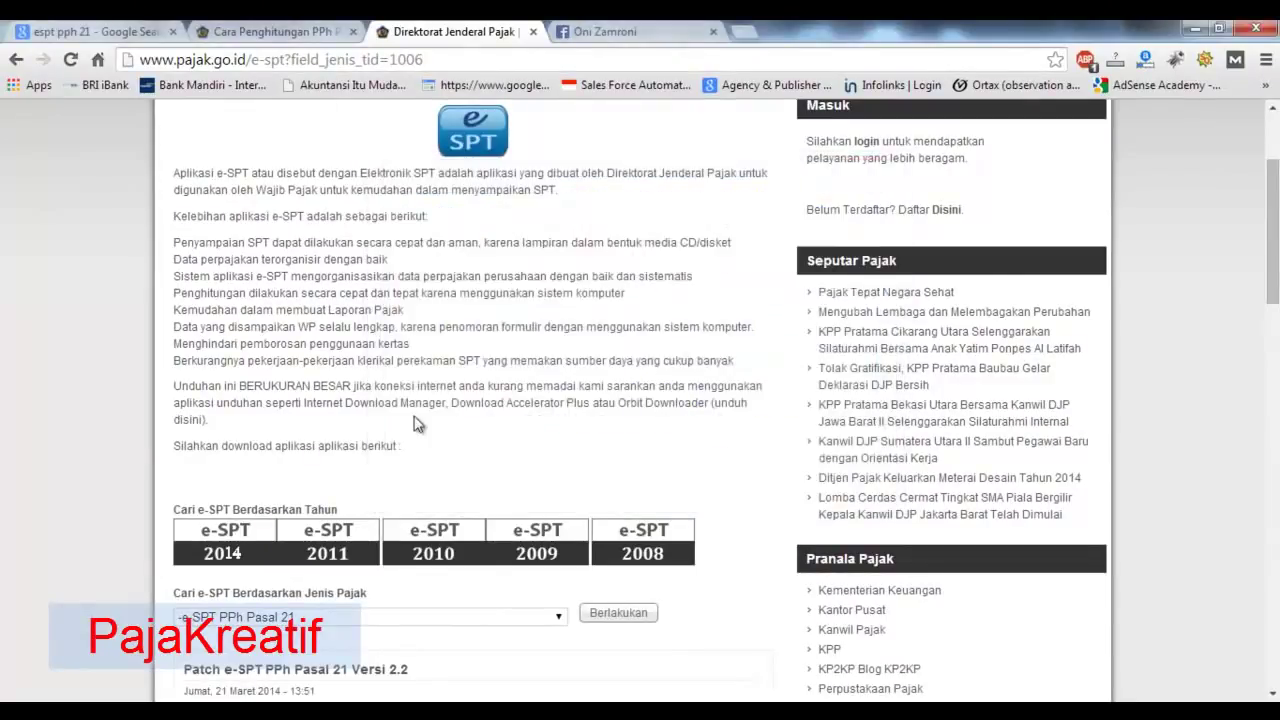
left_click(262, 30)
scroll(300, 390, "up", 2)
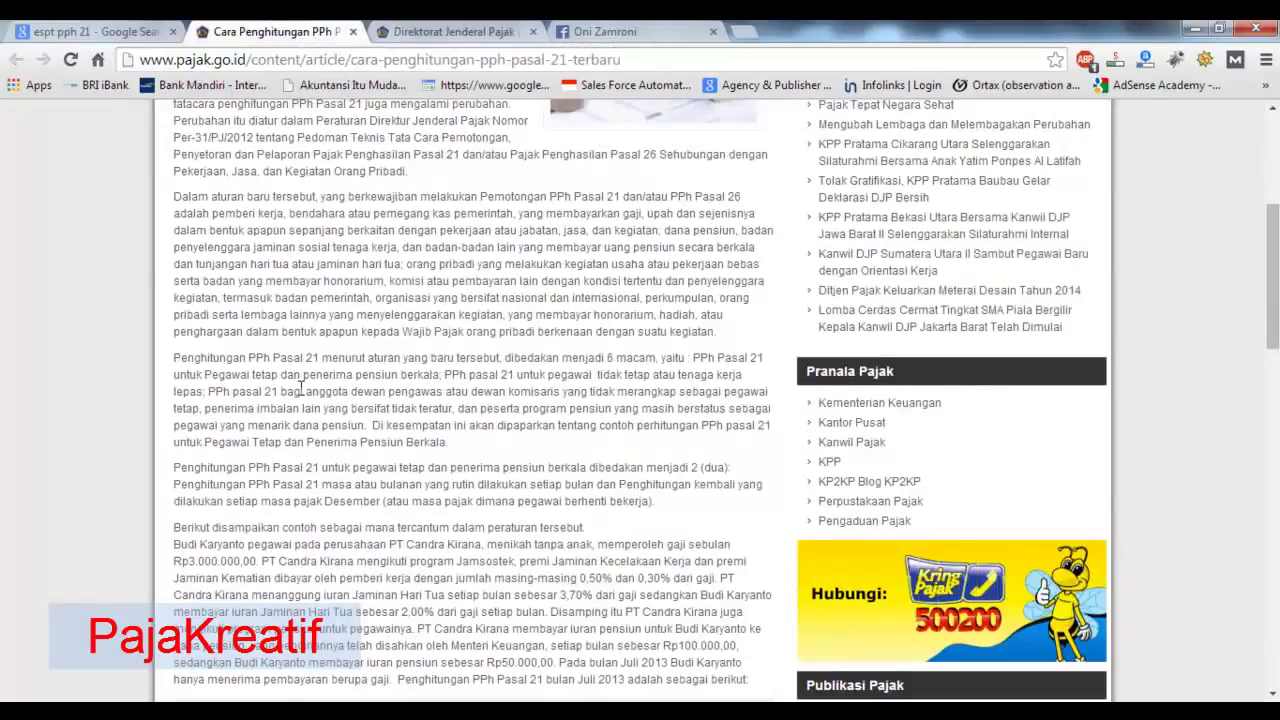
scroll(300, 388, "up", 3)
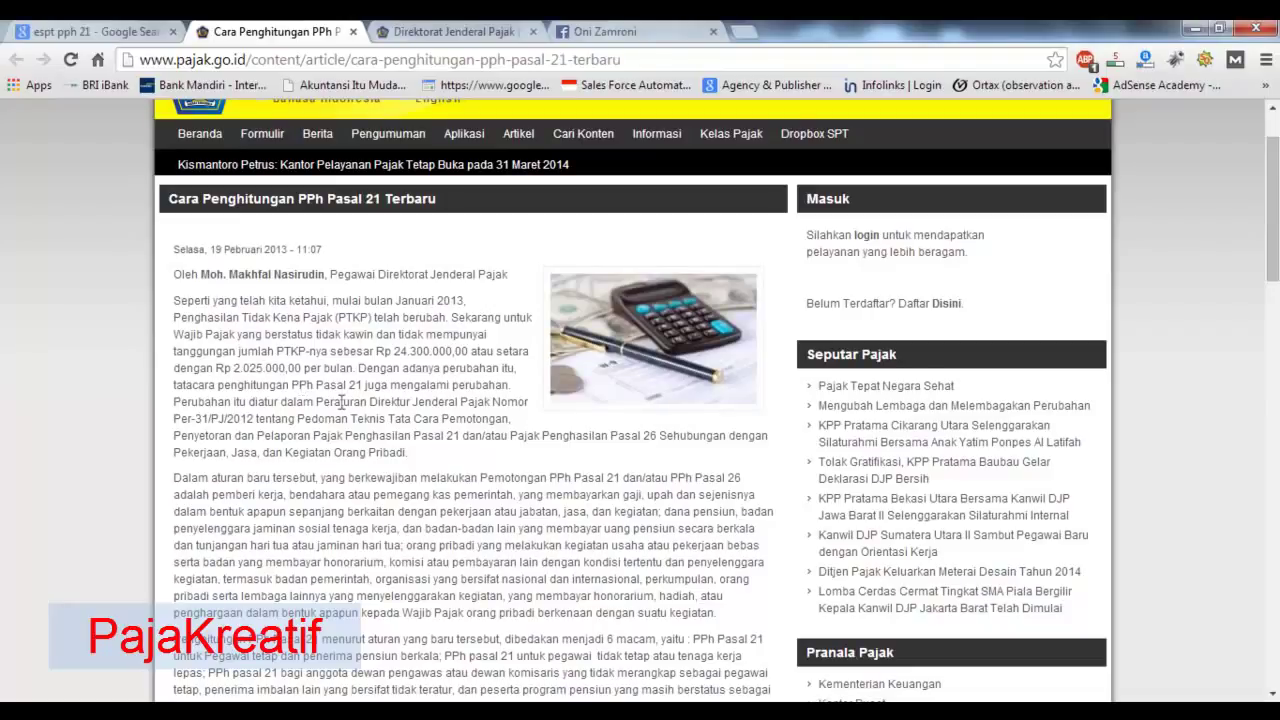
scroll(524, 548, "down", 2)
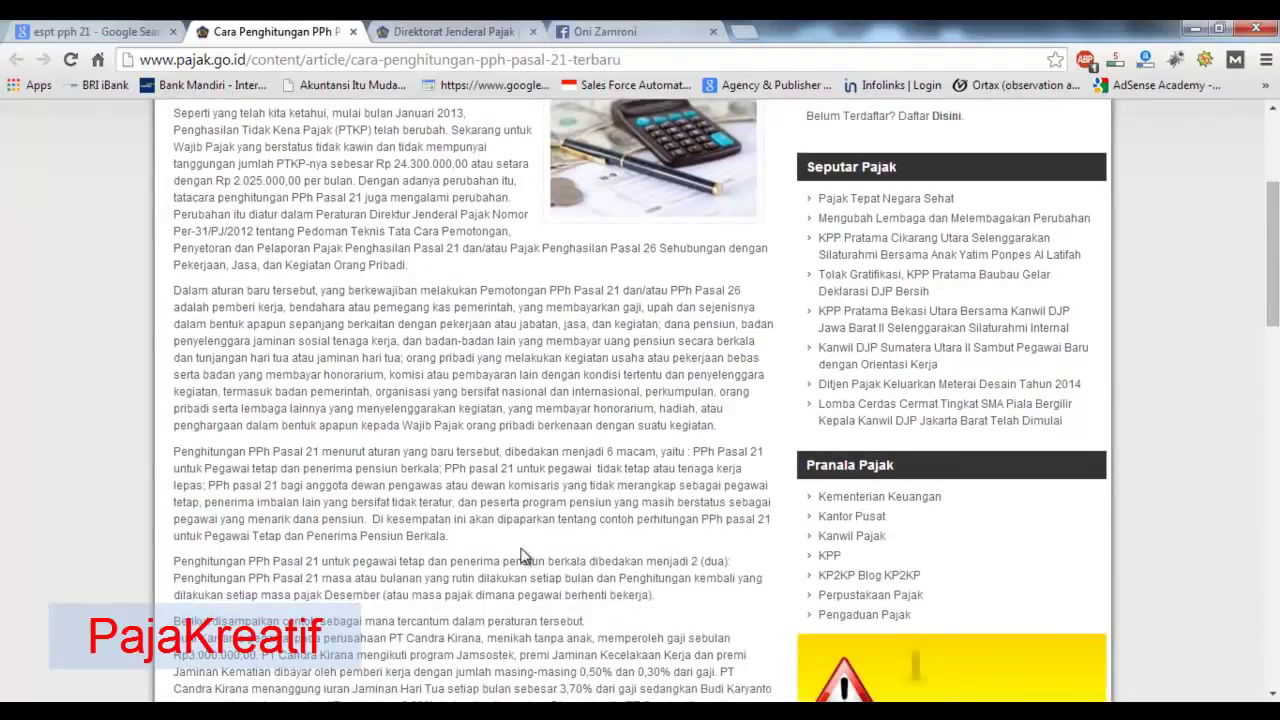
scroll(524, 557, "down", 1)
scroll(522, 548, "down", 2)
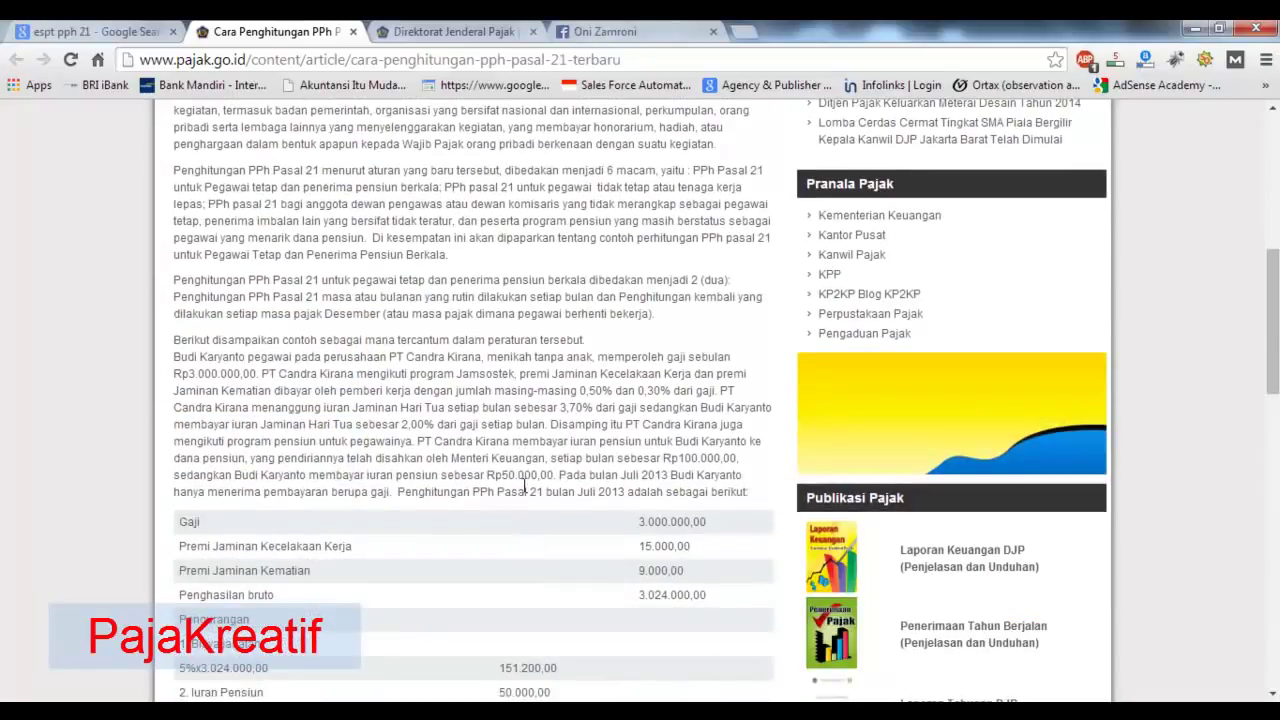
scroll(524, 488, "down", 1)
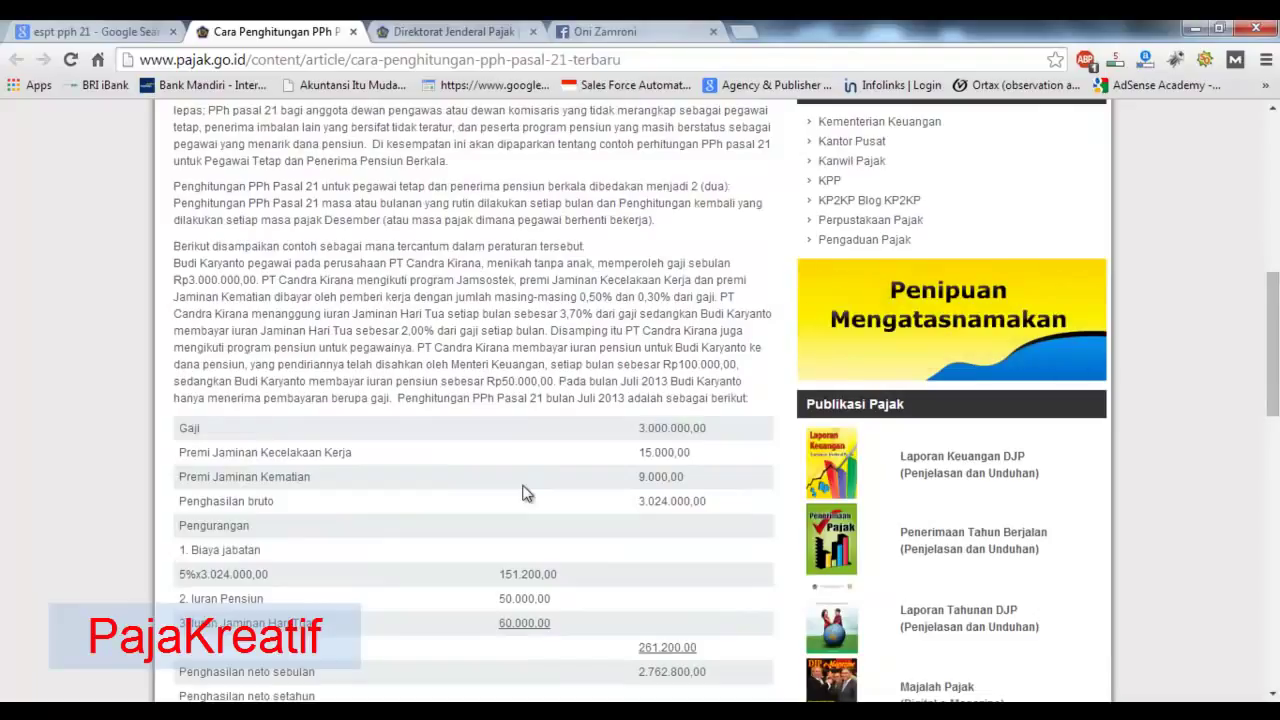
scroll(515, 485, "down", 1)
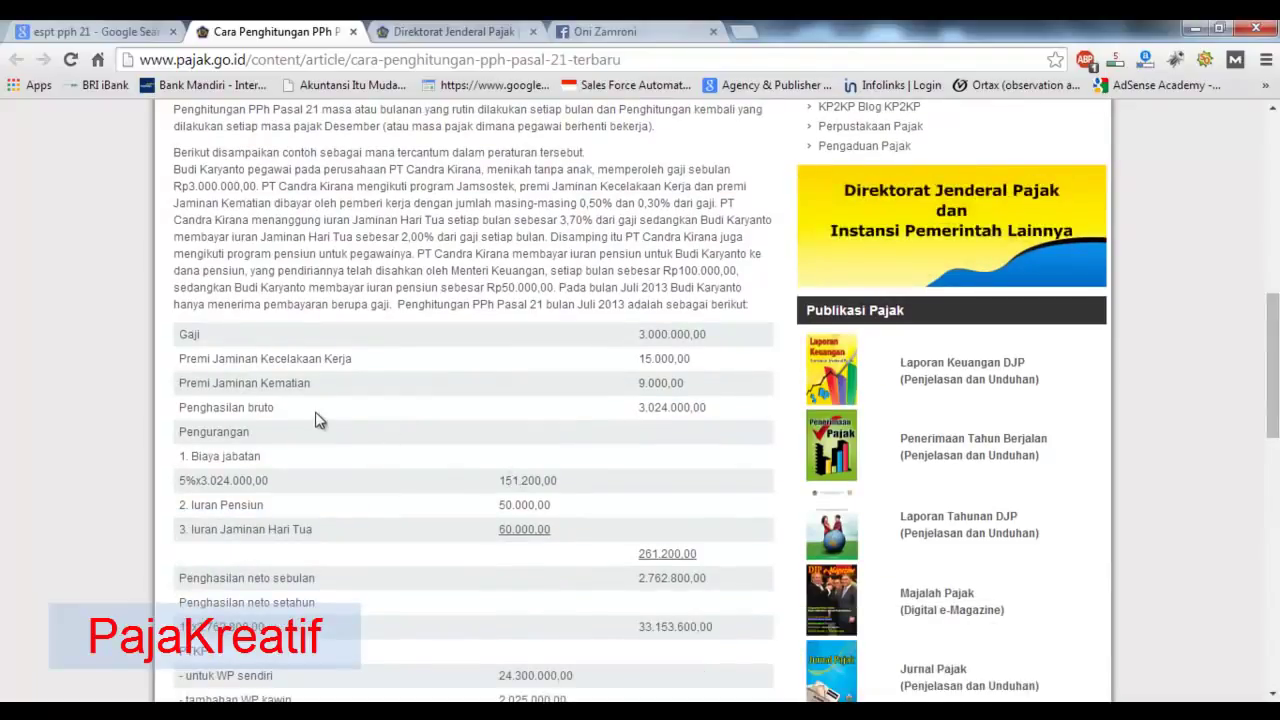
scroll(318, 420, "down", 1)
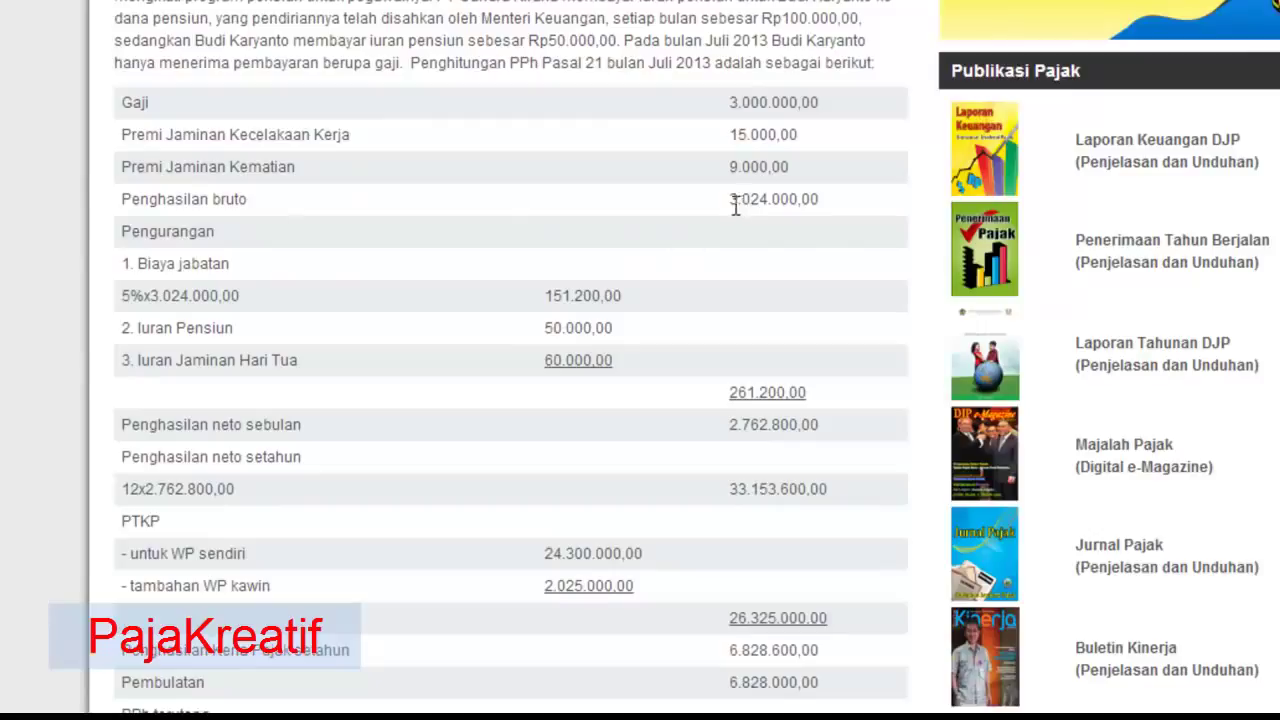
- Scroll the article down to the July PPh Pasal 21 result of 28.452,00
scroll(386, 277, "down", 3)
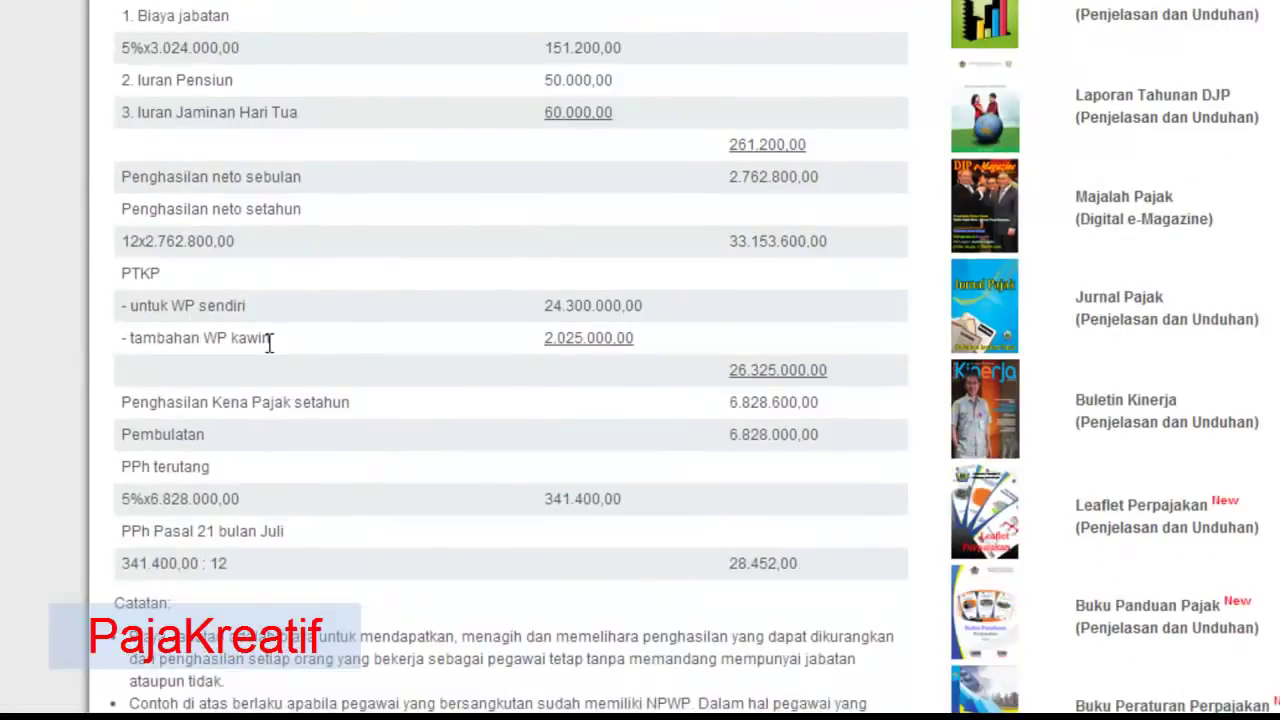
scroll(641, 240, "down", 1)
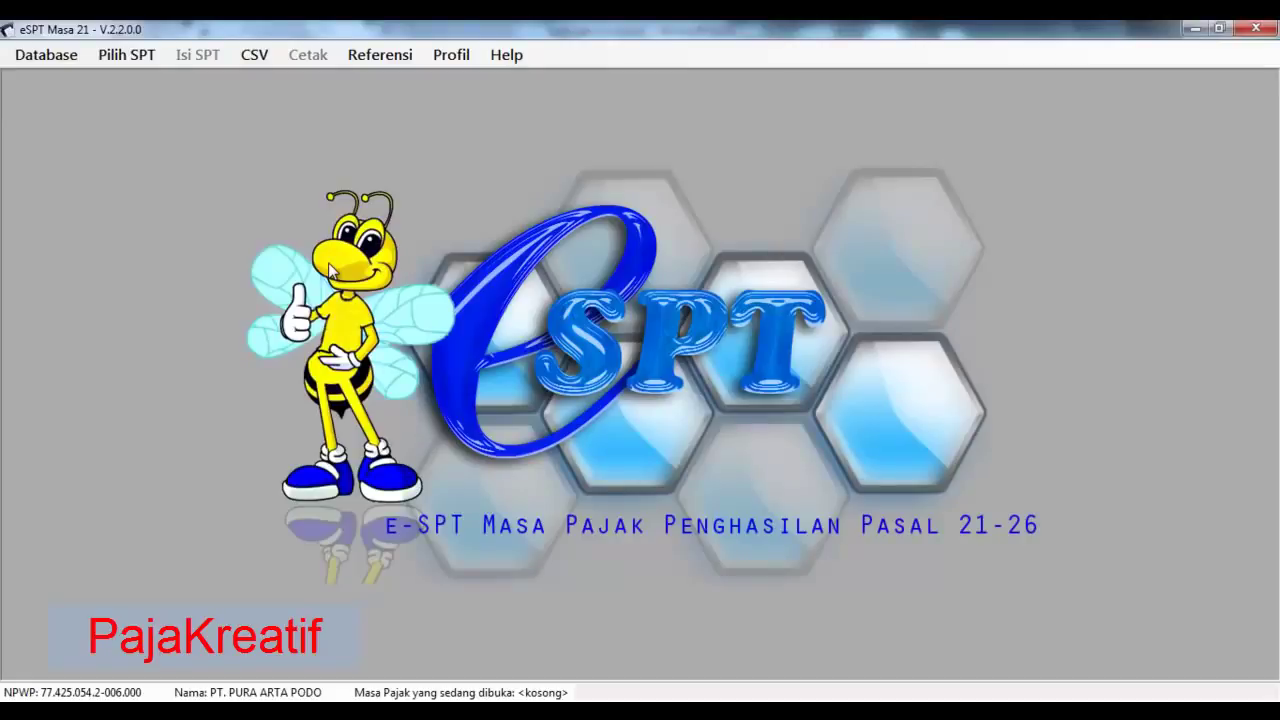
key("alt+Tab")
left_click(392, 358)
left_click(408, 385)
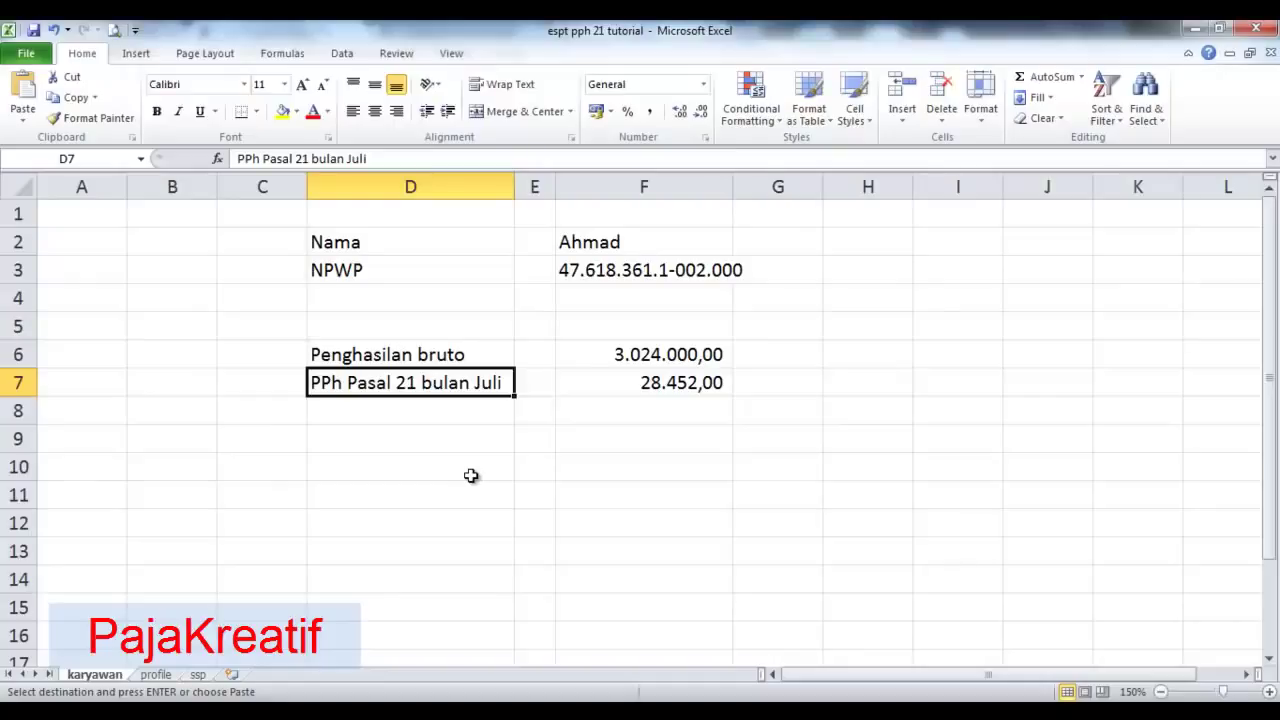
left_click(421, 269)
left_click(412, 381)
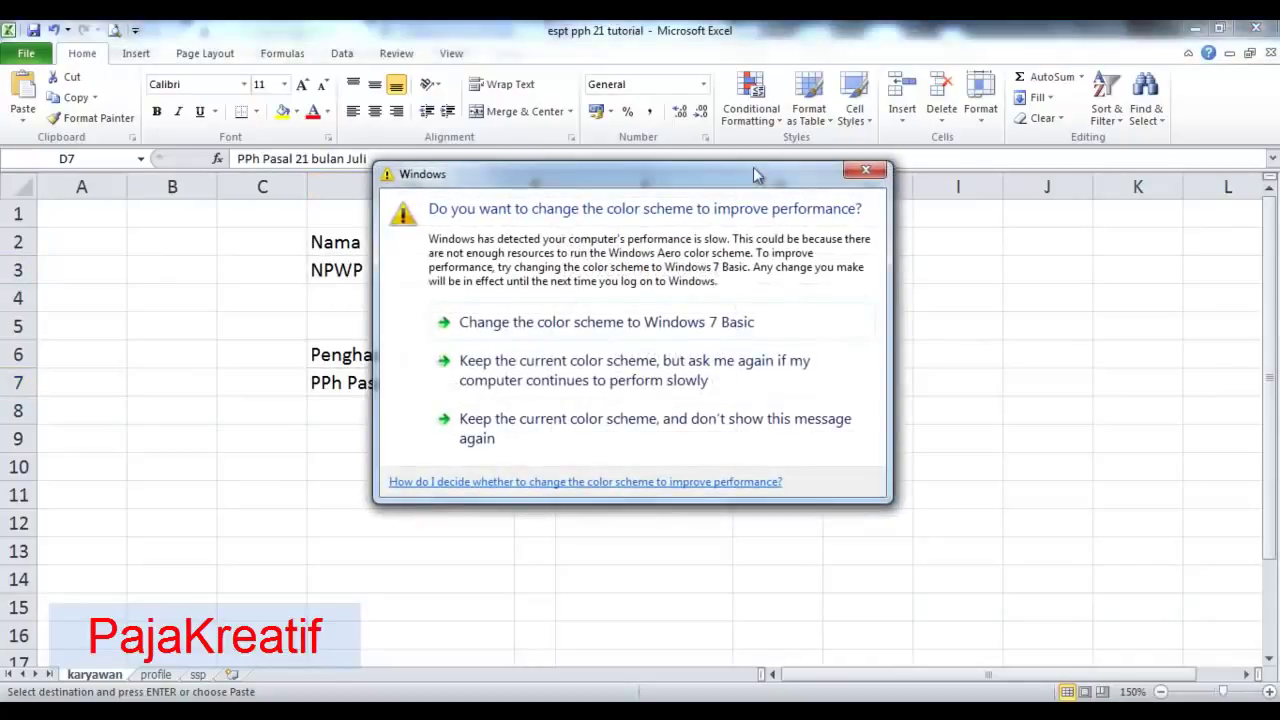
left_click(728, 322)
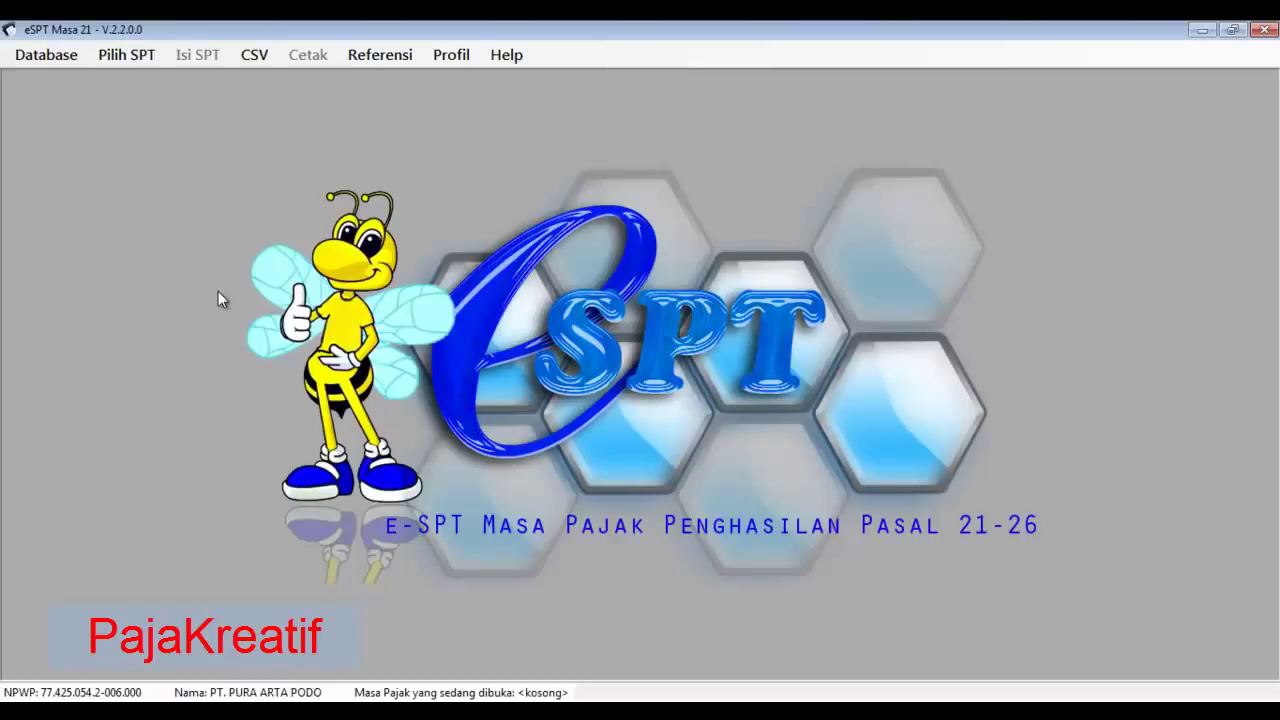
- Create a new SPT via Buat SPT Baru for the Juli 2014 tax period and confirm it
left_click(135, 57)
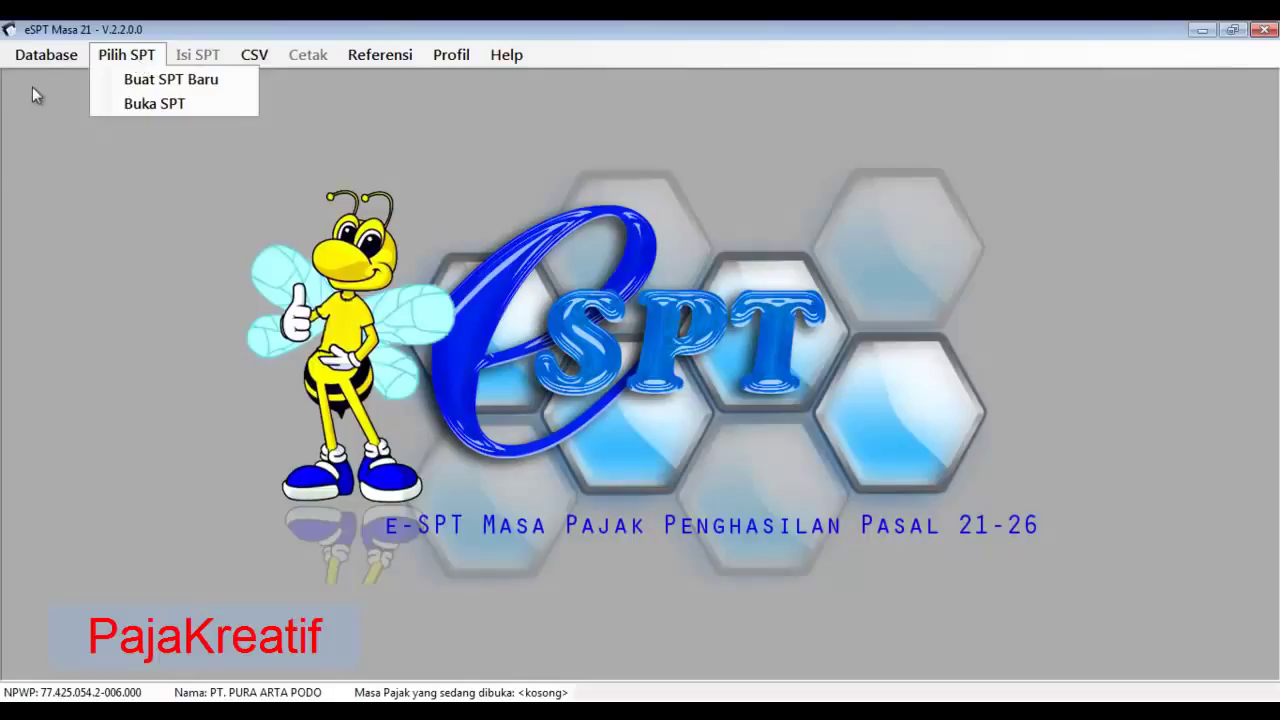
left_click(155, 85)
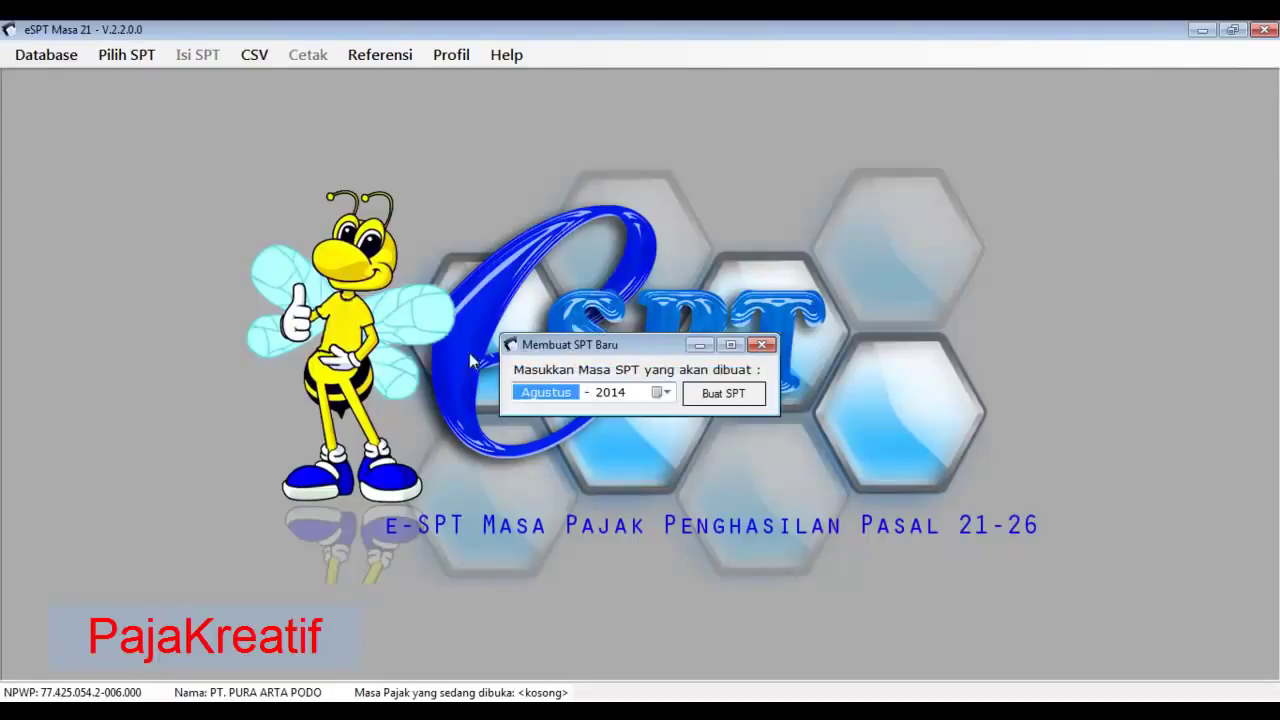
left_click(667, 397)
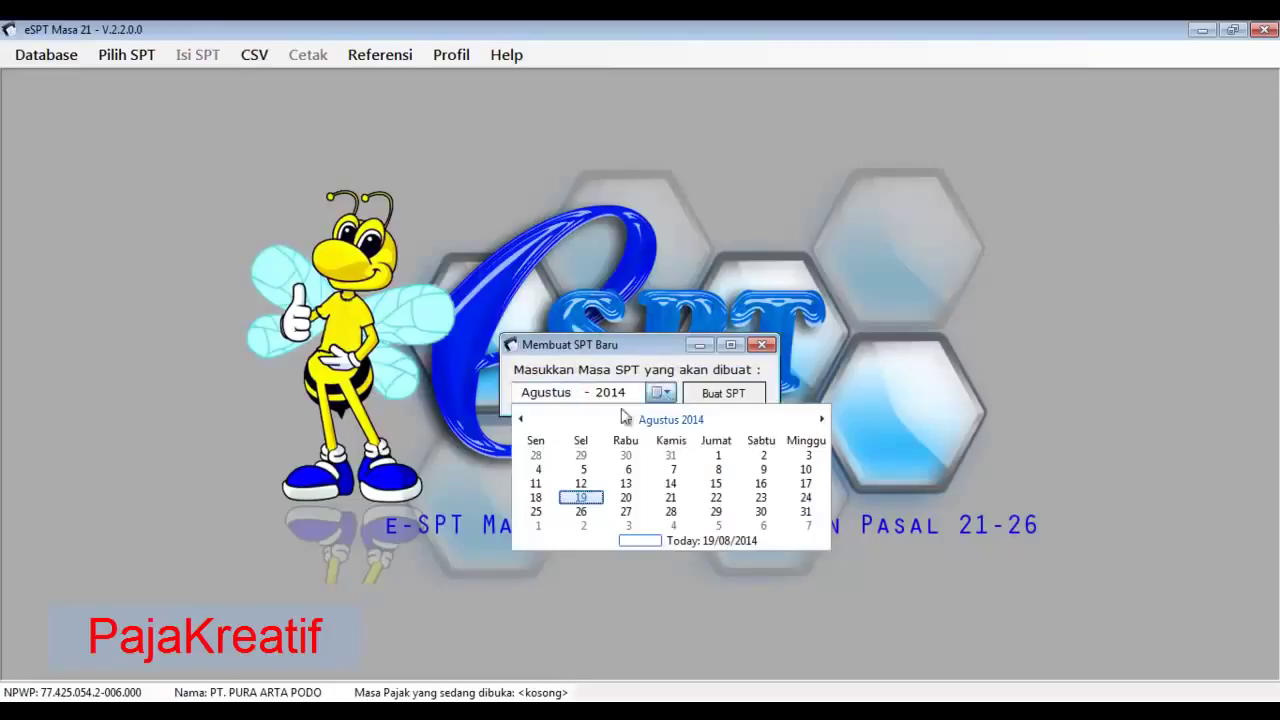
left_click(520, 420)
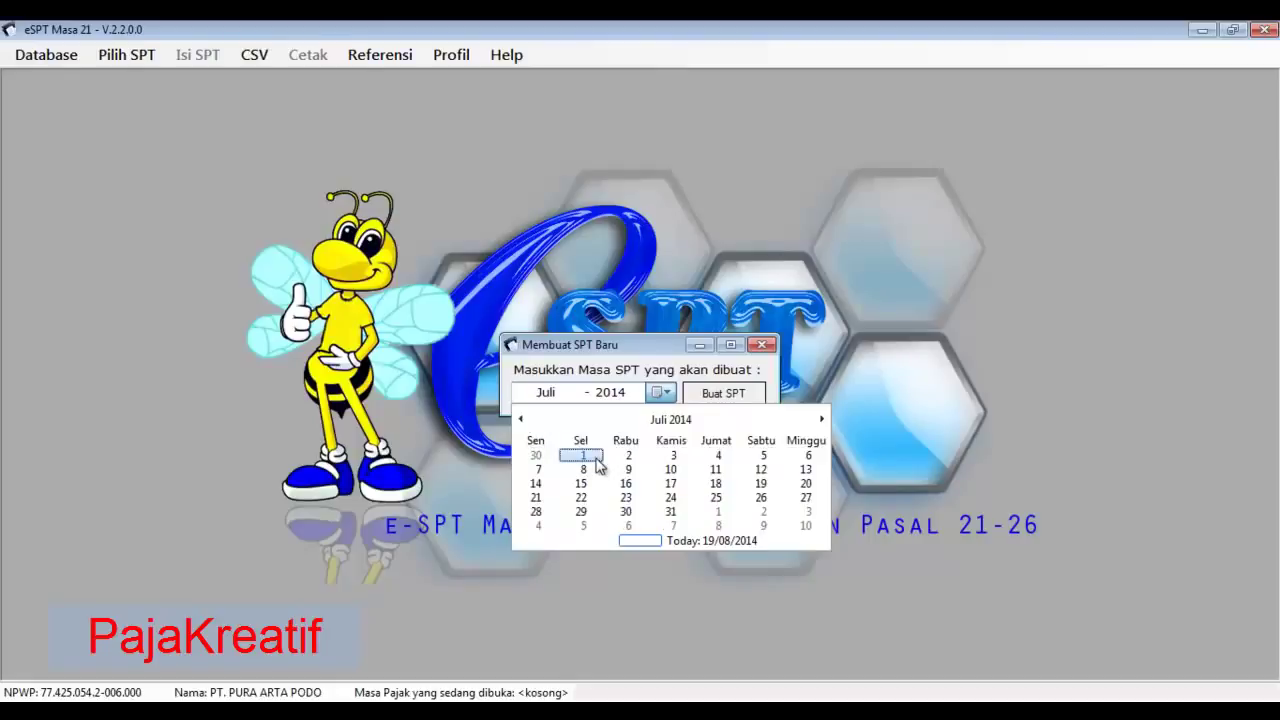
left_click(672, 513)
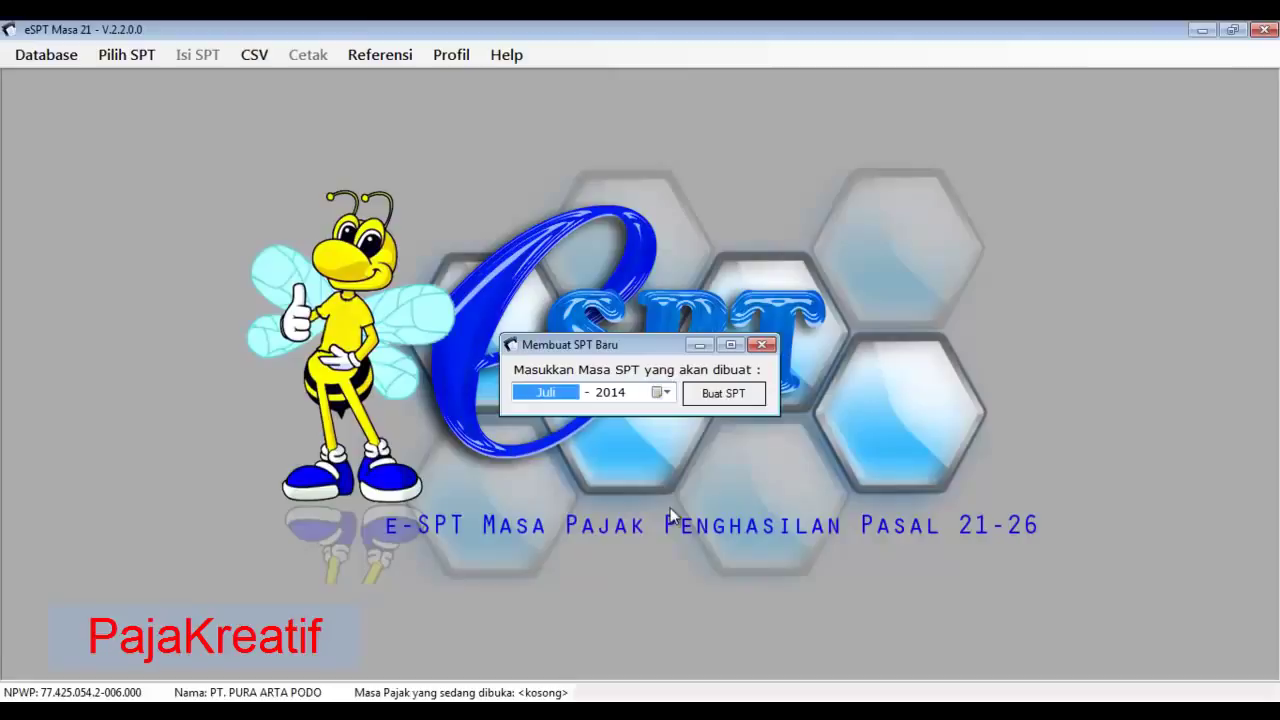
left_click(708, 395)
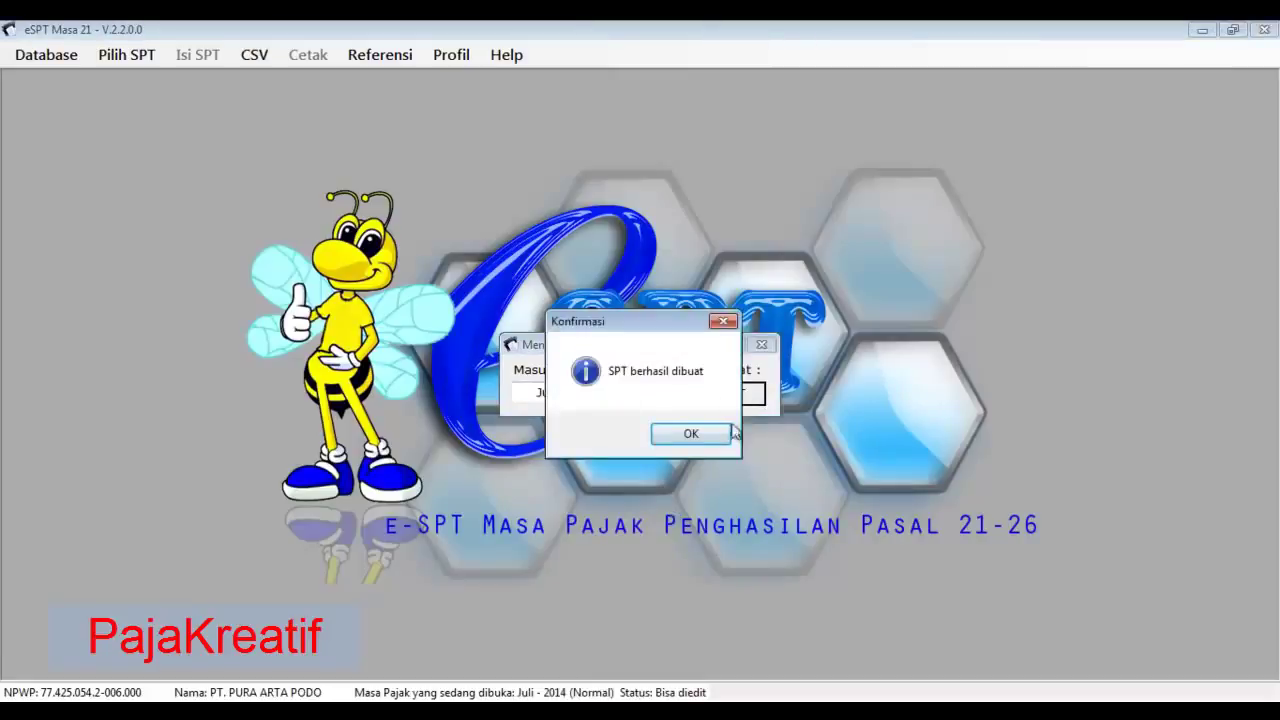
left_click(702, 434)
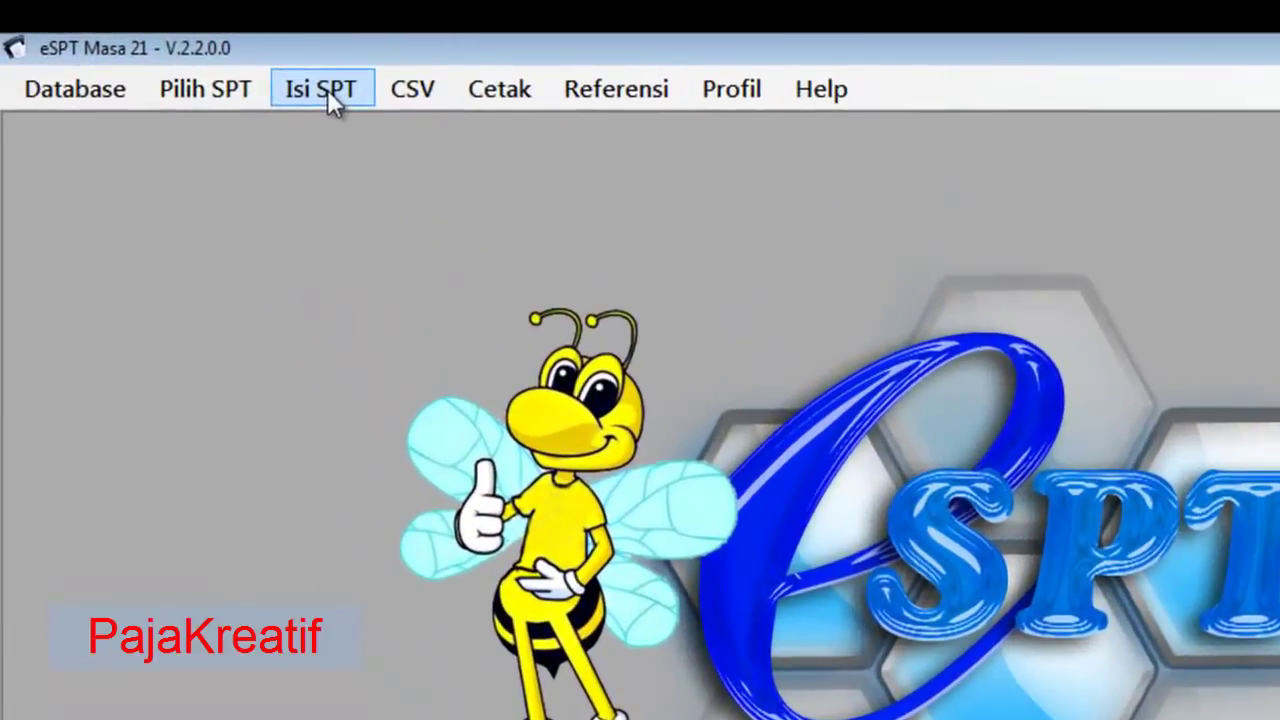
- Open the Daftar Pemotongan Pajak (1721-I) list for the single tax month 07-2014
left_click(331, 99)
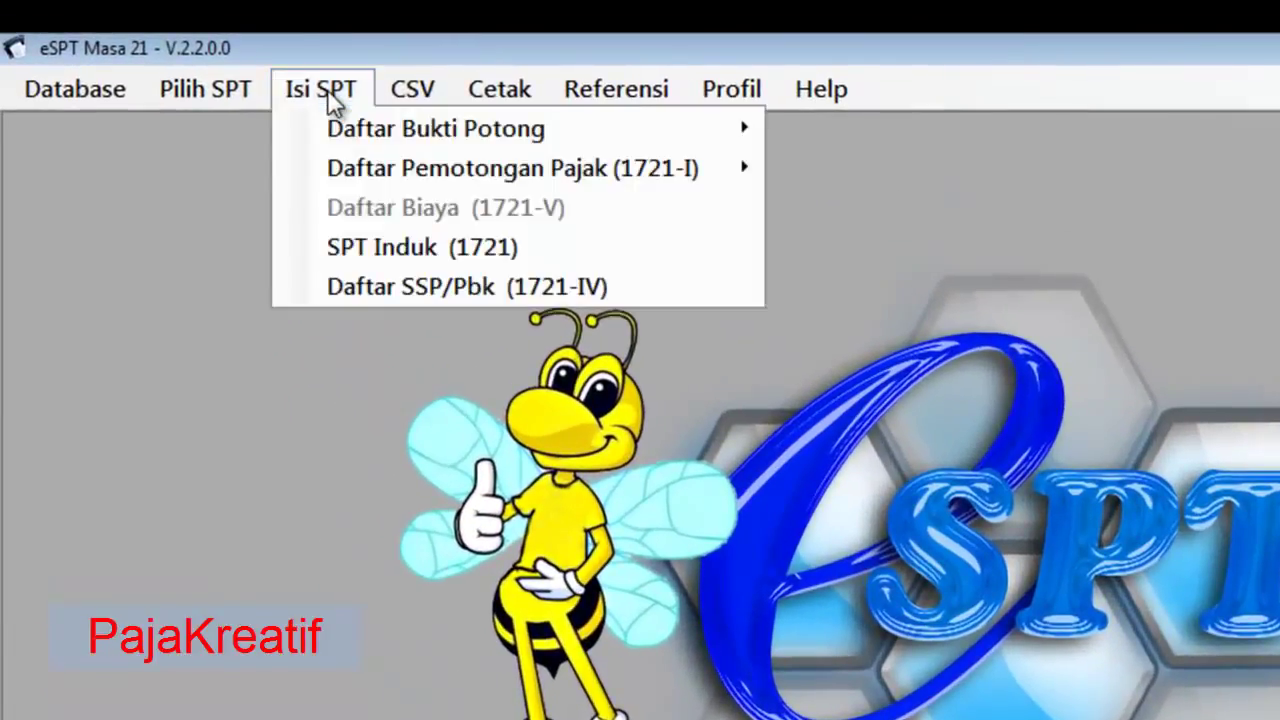
mouse_move(357, 176)
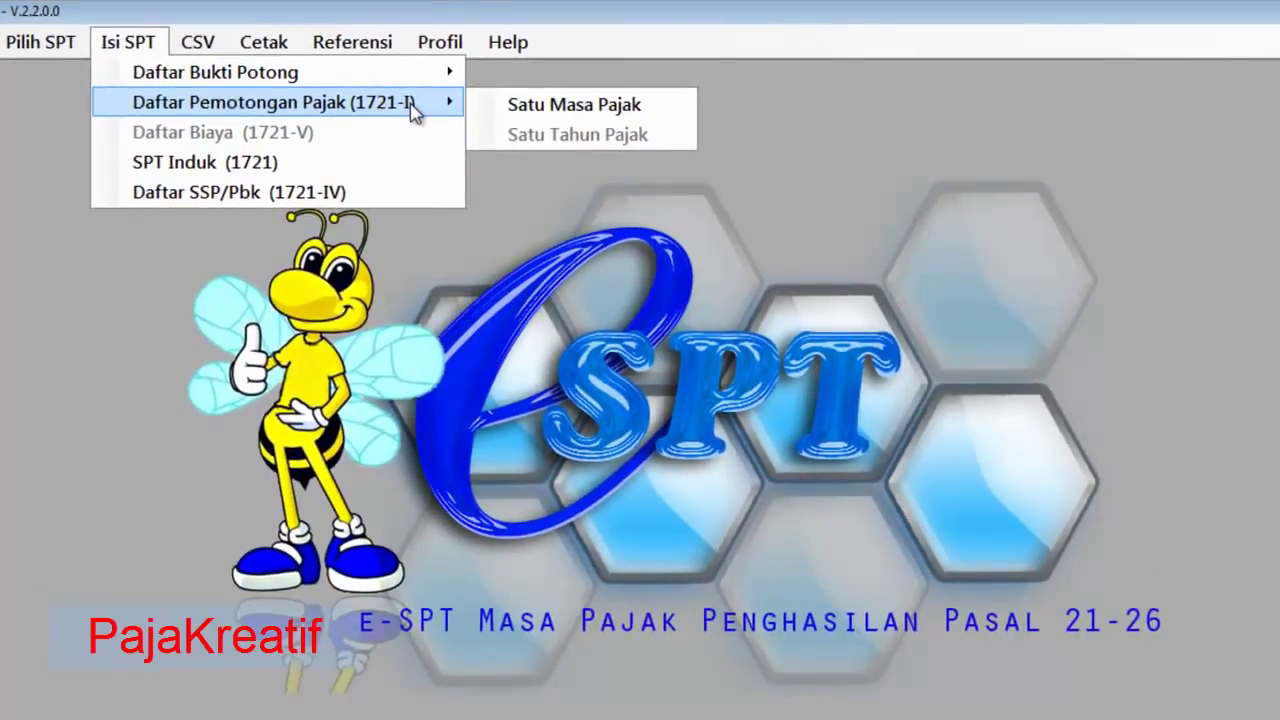
left_click(535, 105)
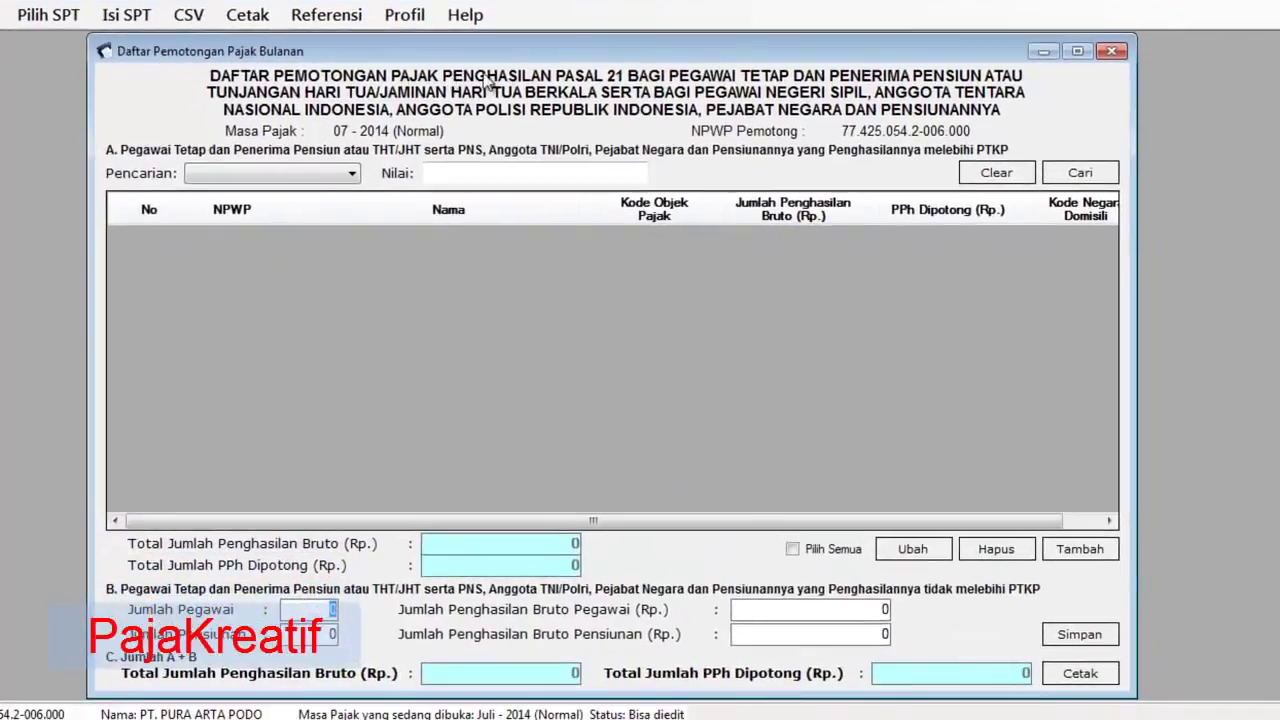
mouse_move(516, 55)
left_mouse_down()
mouse_move(516, 37)
mouse_move(517, 53)
left_mouse_up()
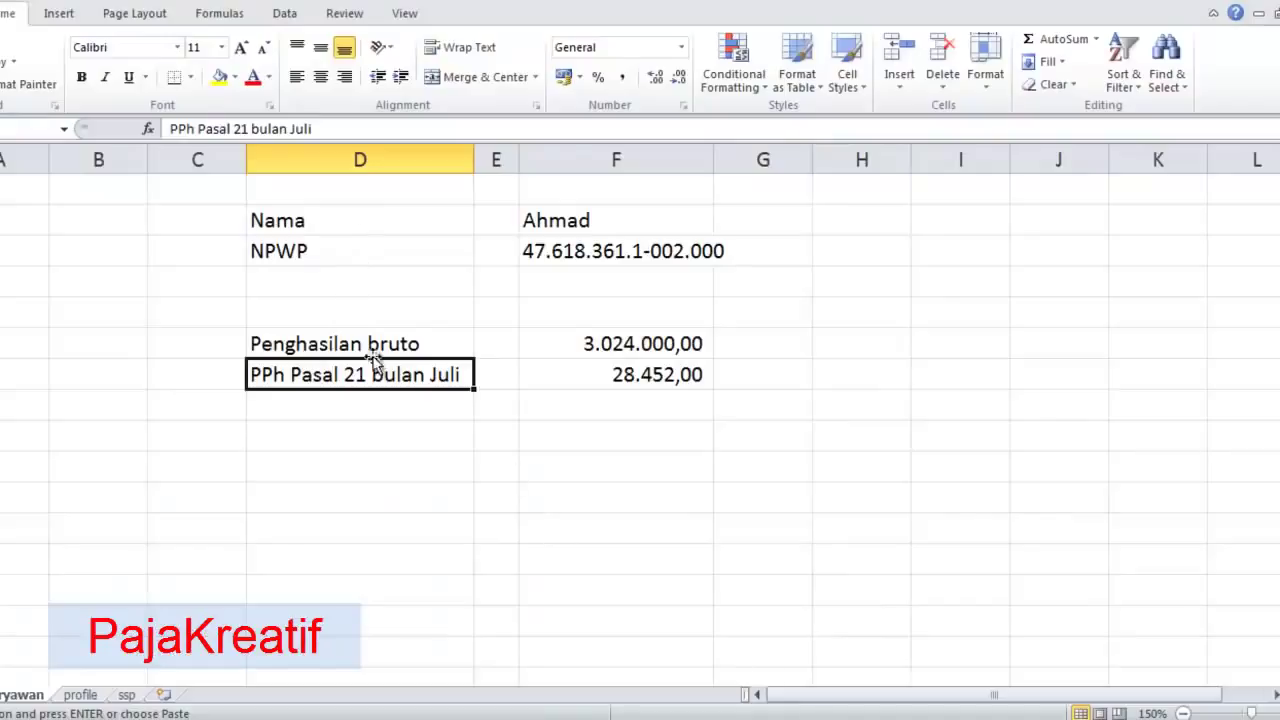
- Add a new withholding entry and paste in the employee's NPWP copied from Excel
left_click(570, 250)
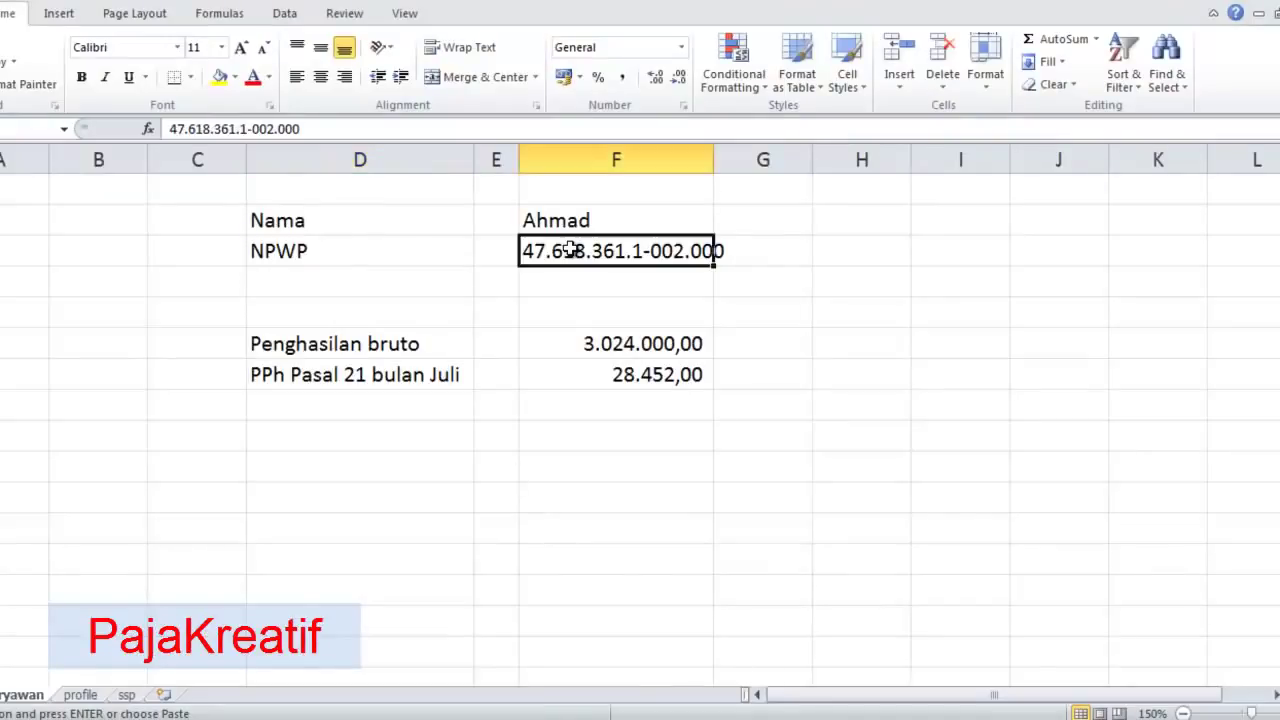
key("ctrl+c")
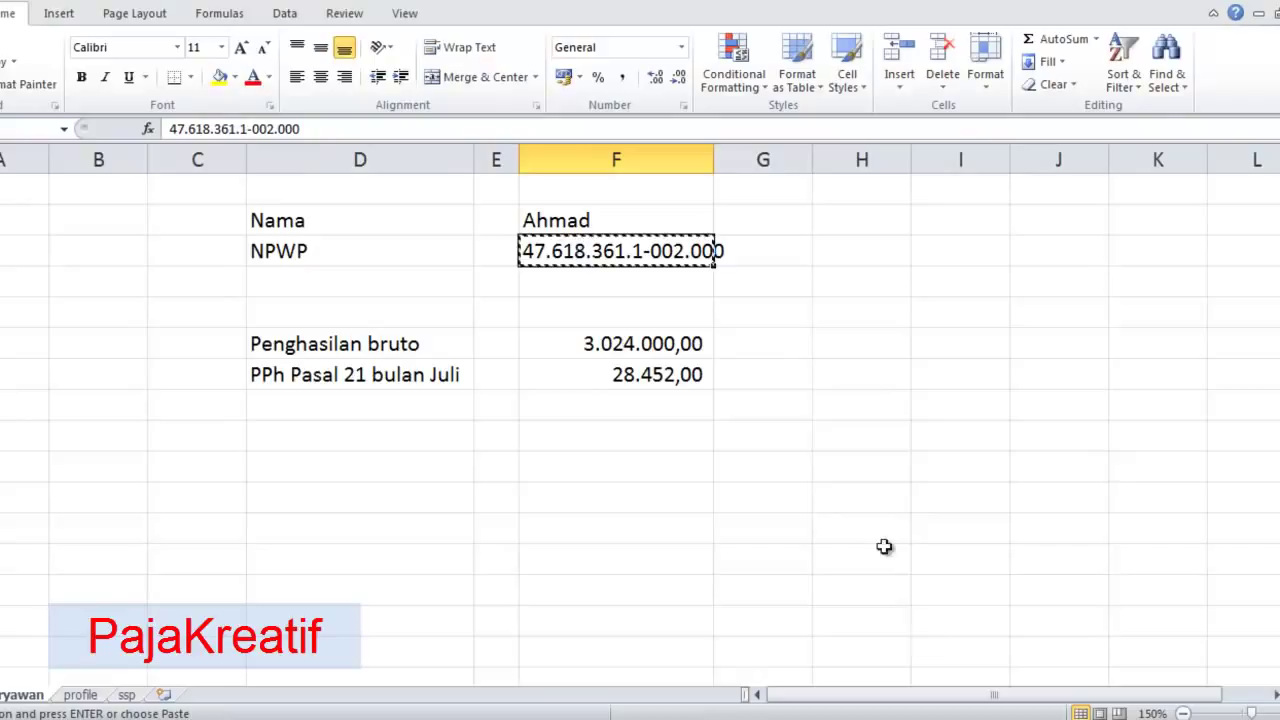
key("alt+Tab")
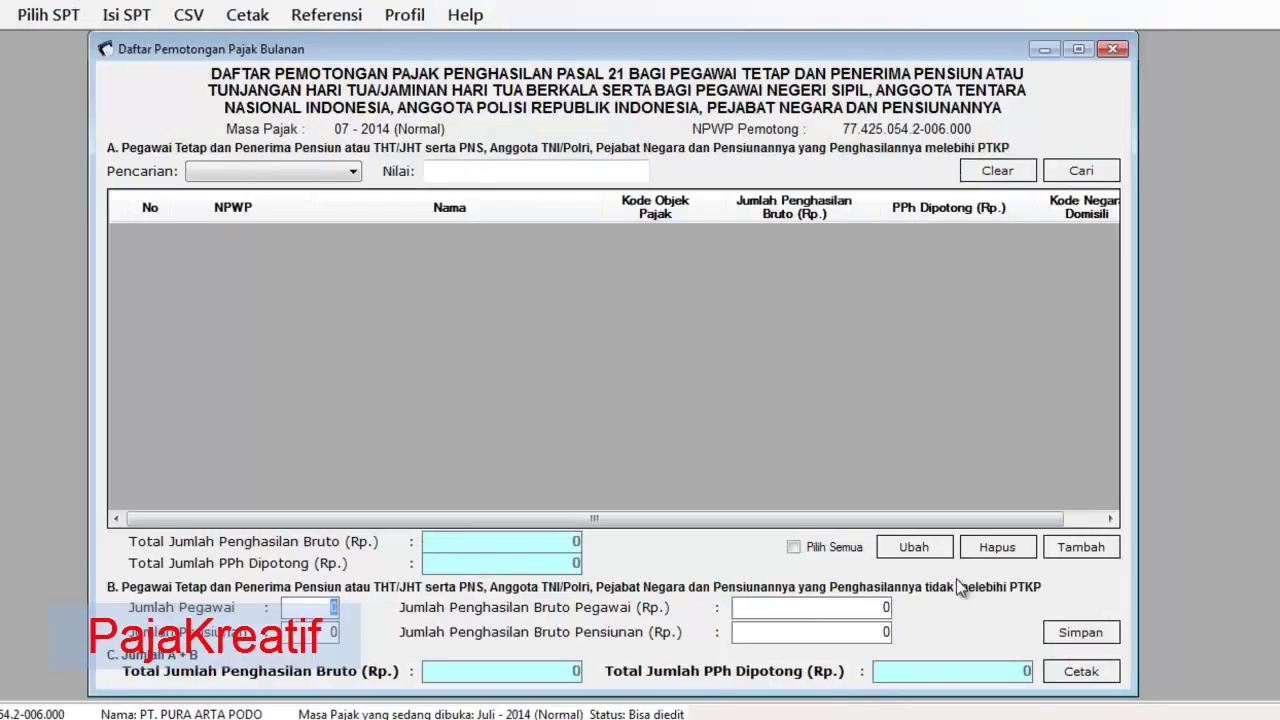
left_click(1062, 552)
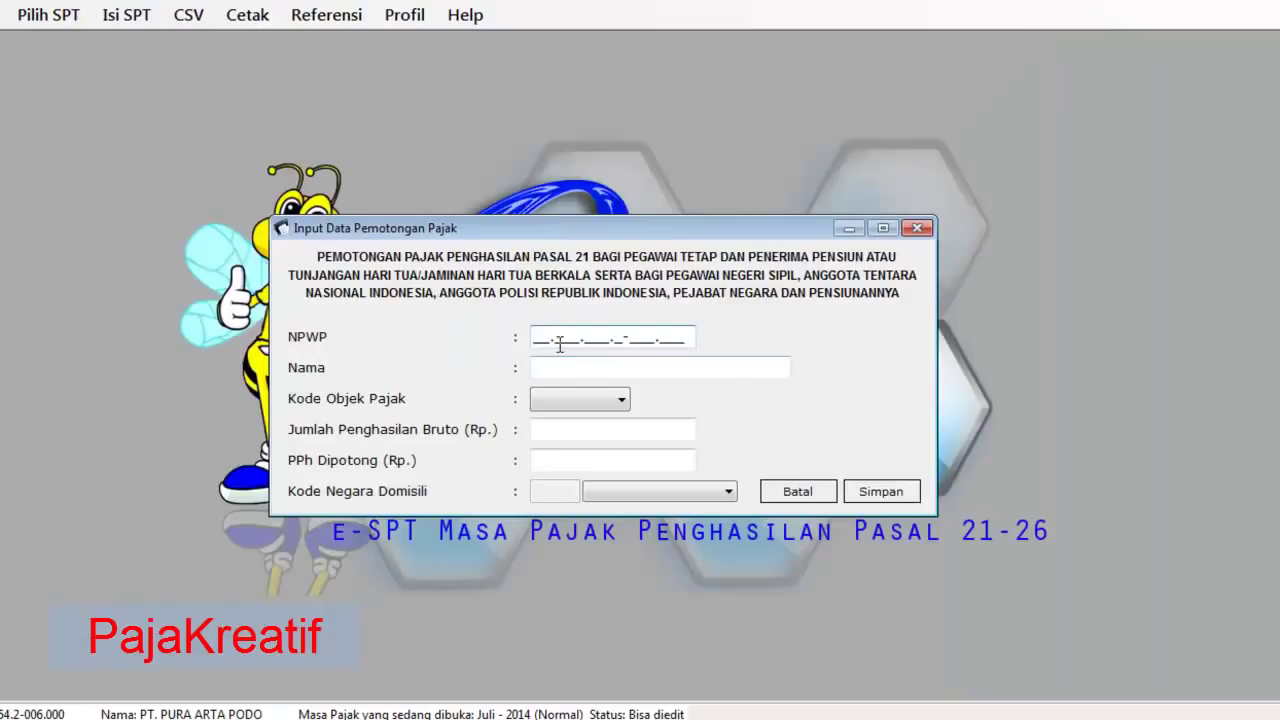
key("ctrl+v")
- Copy the employee's name from Excel into the entry's Nama field
left_click(586, 368)
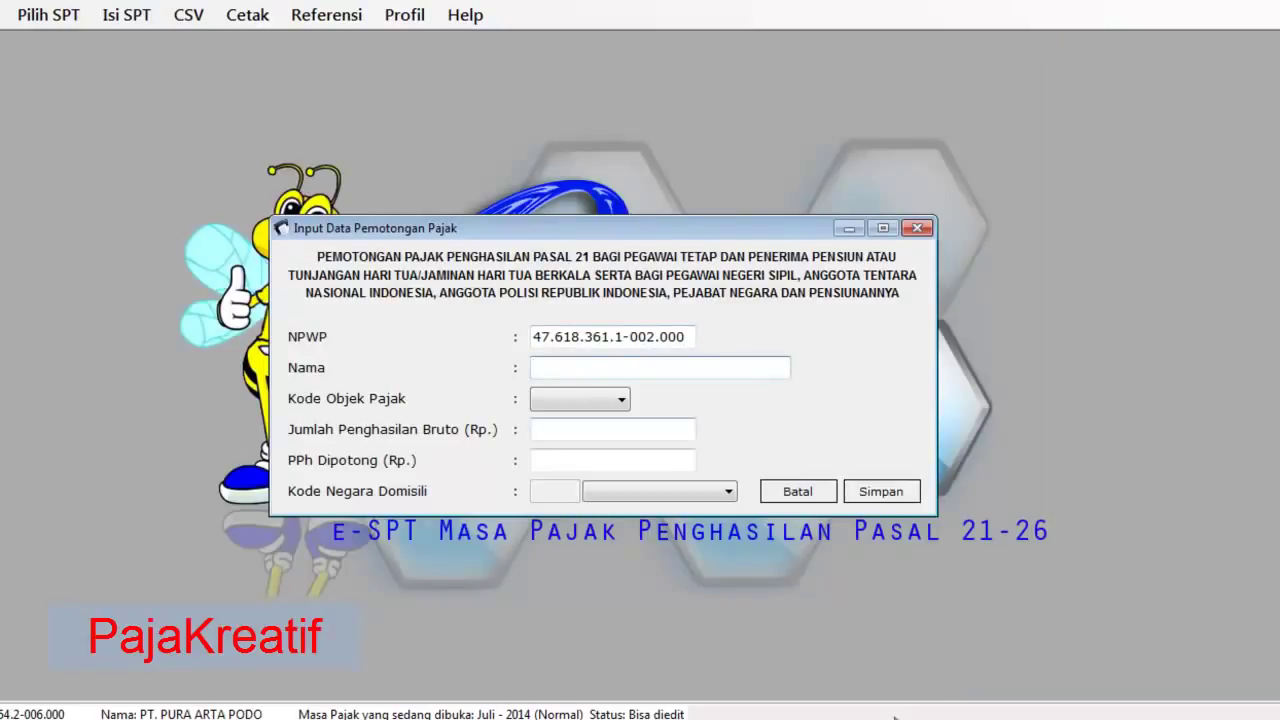
key("alt+Tab")
left_click(537, 211)
key("ctrl+c")
key("alt+Tab")
key("ctrl+v")
left_click(622, 403)
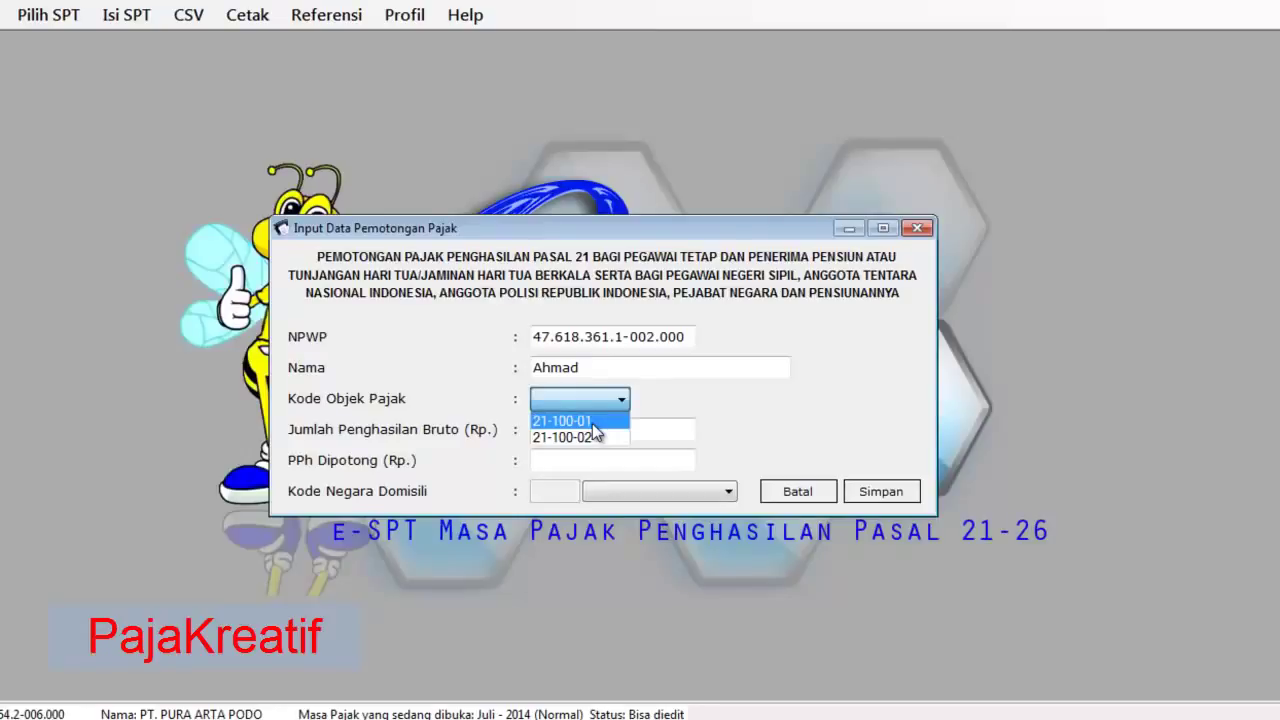
- Set the Kode Objek Pajak to 21-100-01 Pegawai Tetap
left_click(562, 420)
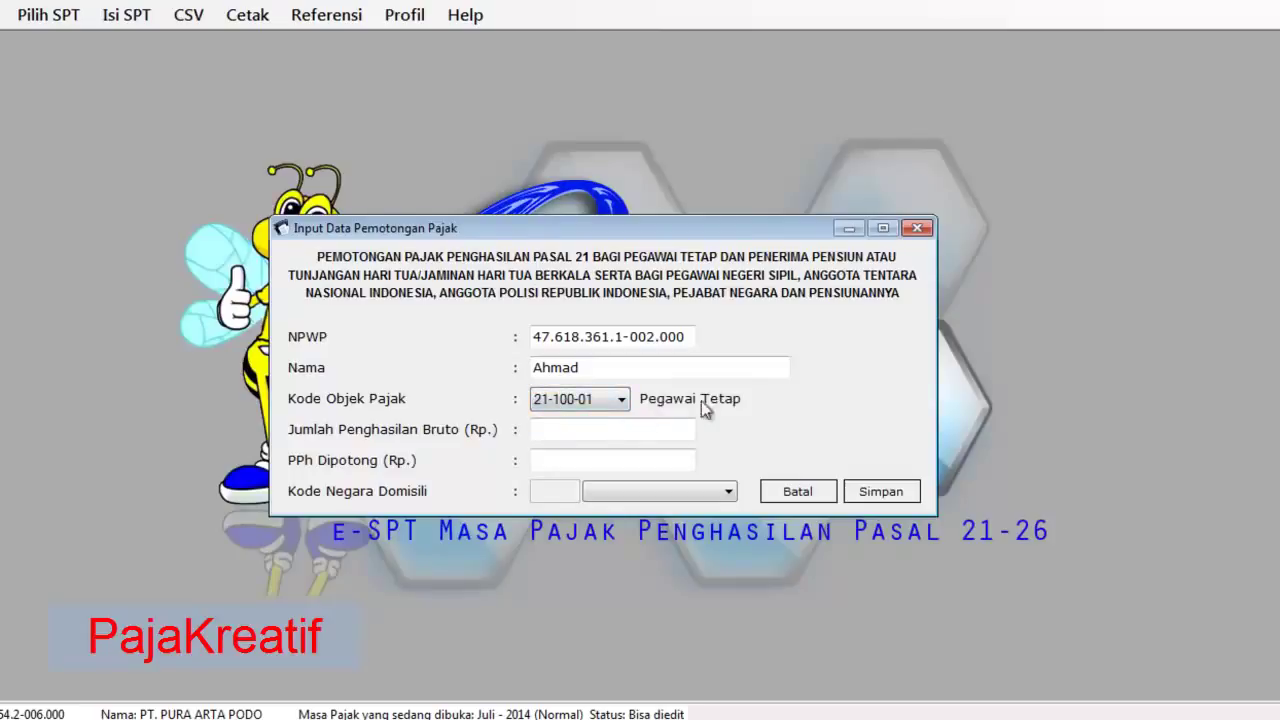
left_click(621, 401)
left_click(609, 438)
left_click(593, 405)
left_click(598, 419)
left_click(620, 400)
left_click(608, 416)
left_click(597, 404)
left_click(728, 403)
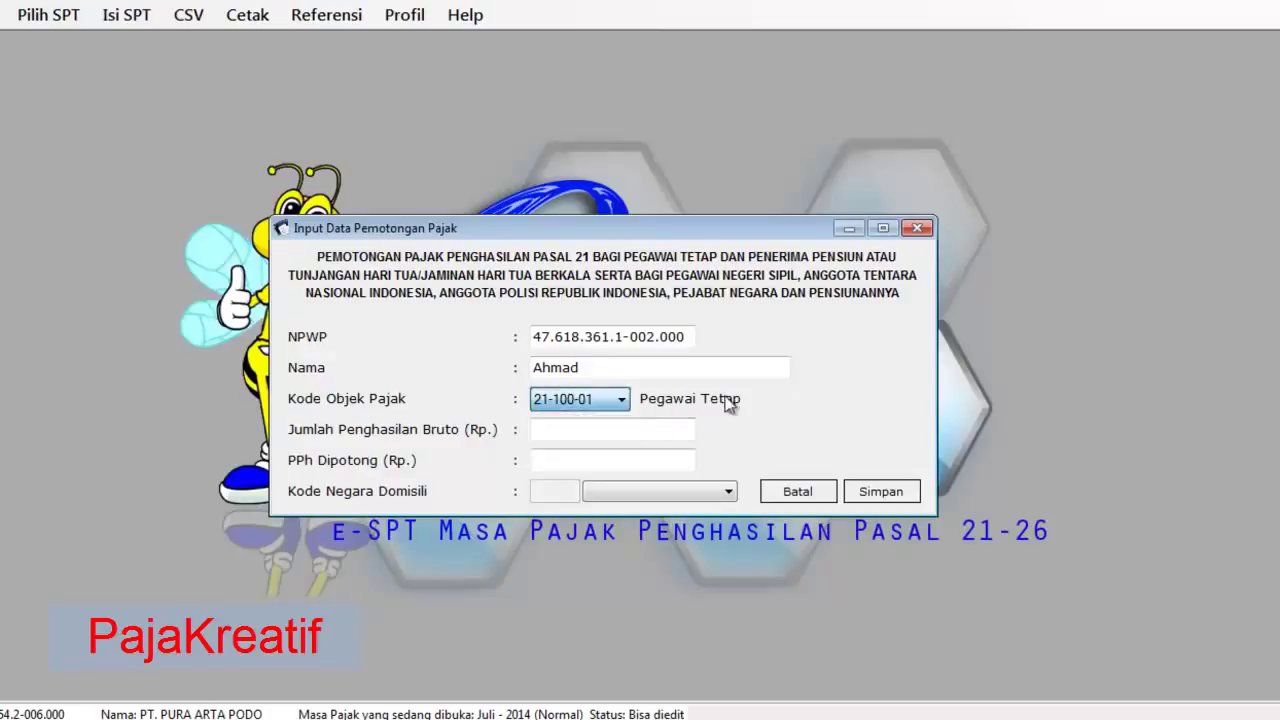
- Select the gross income field and pick the 3.024.000 bruto value in Excel
left_click(620, 432)
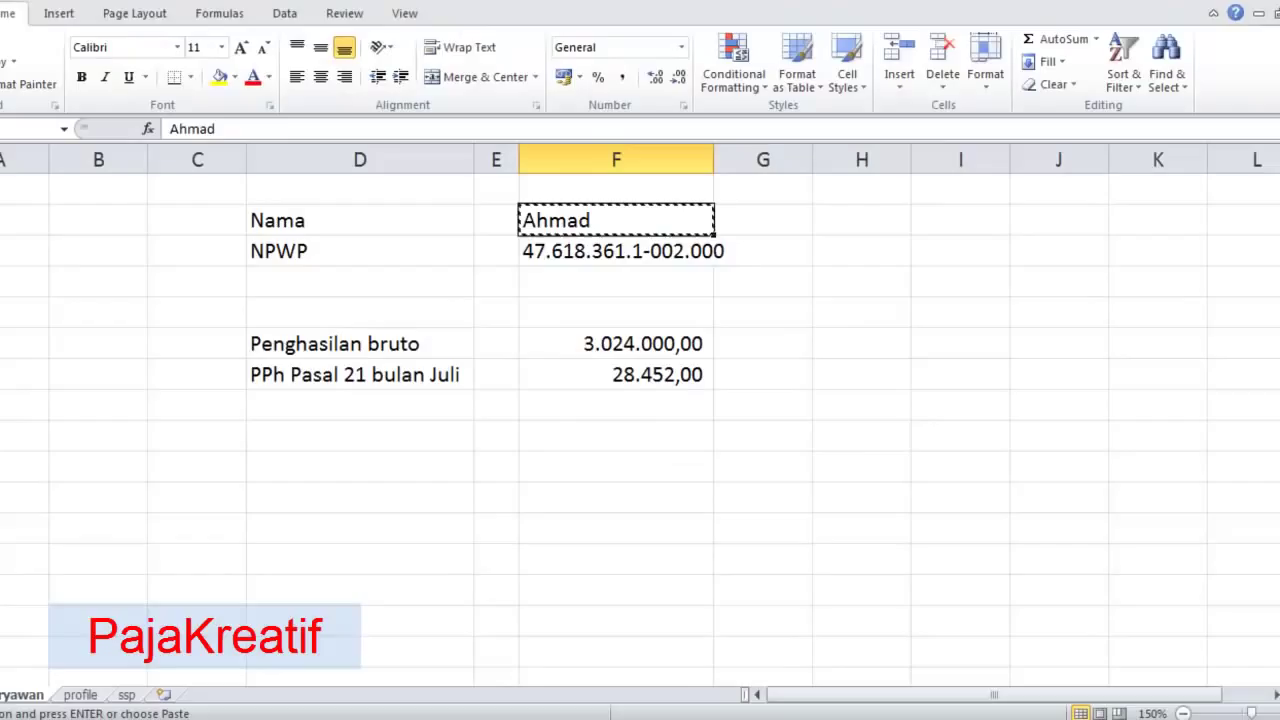
key("alt+Tab")
left_click(612, 343)
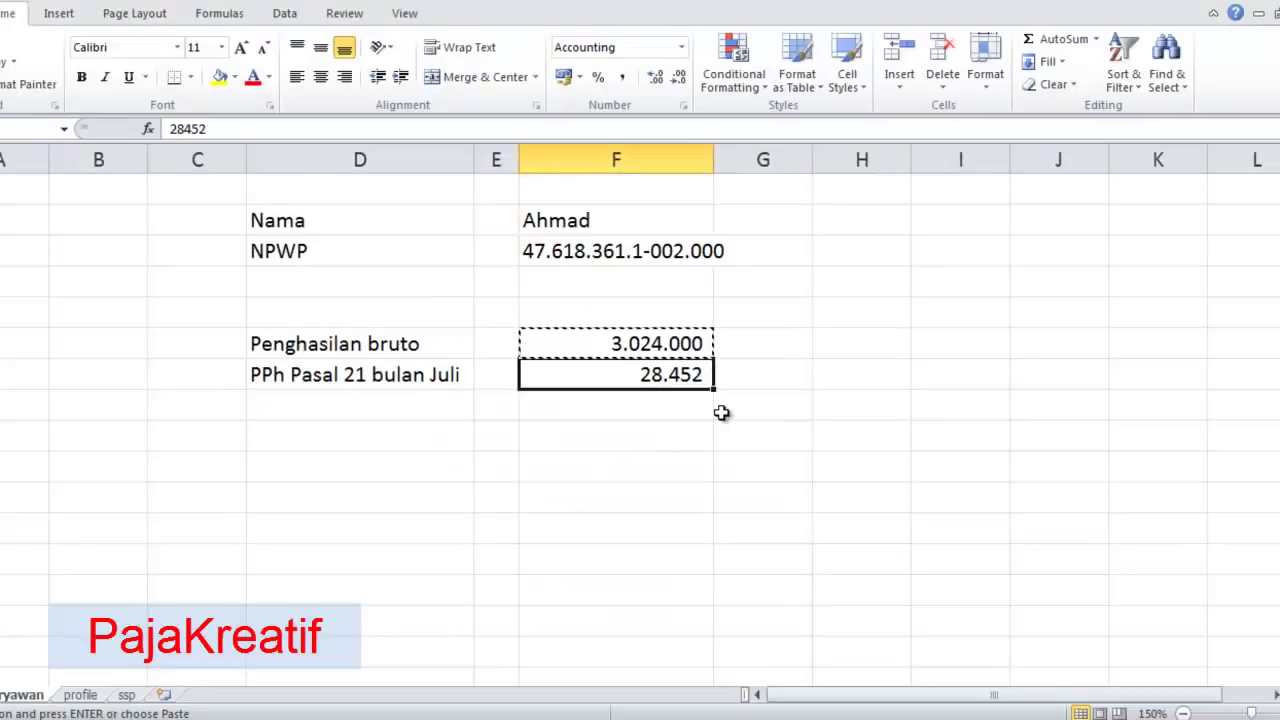
- Paste 28.452 from Excel into PPh Dipotong and save the withholding entry
key("ctrl+c")
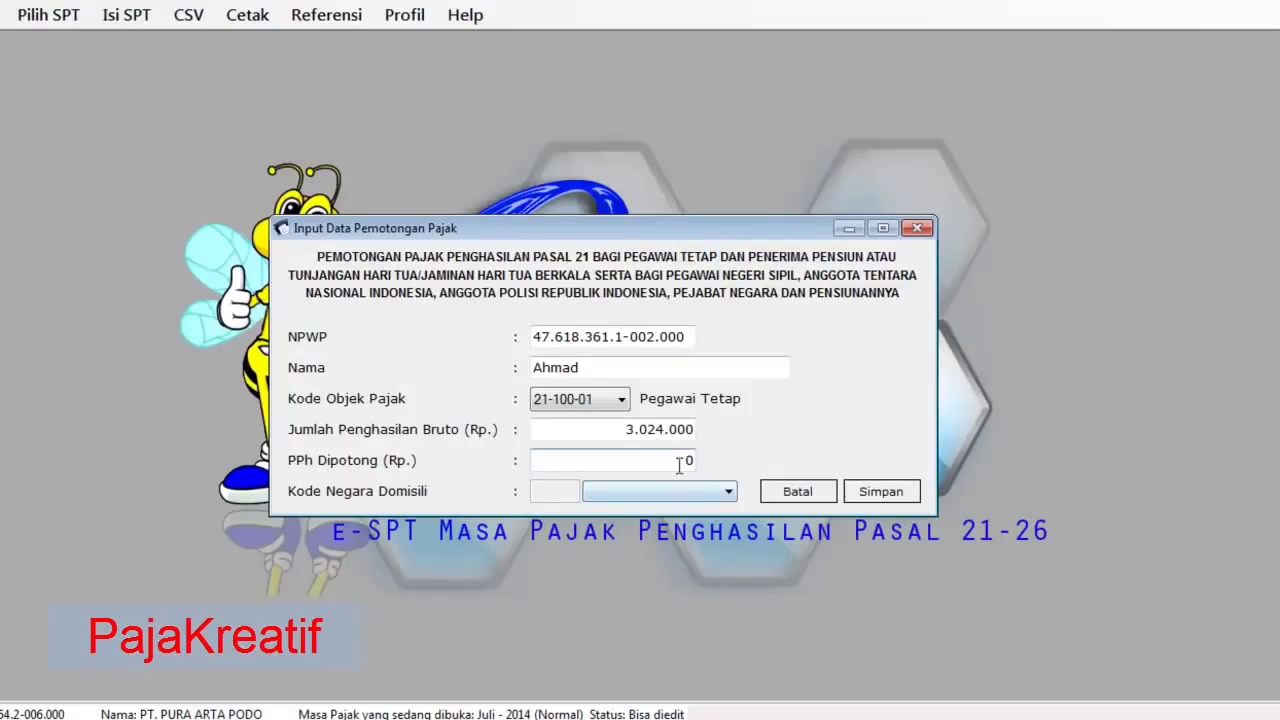
double_click(678, 461)
right_click(676, 465)
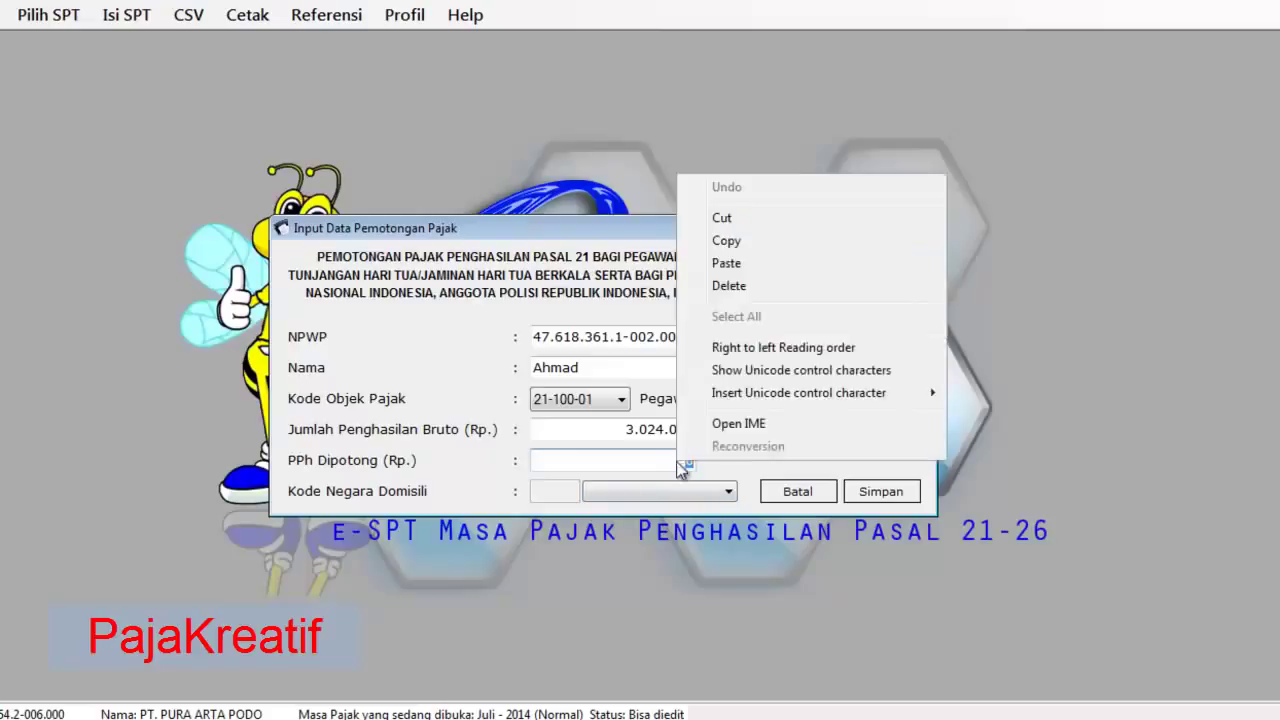
left_click(770, 260)
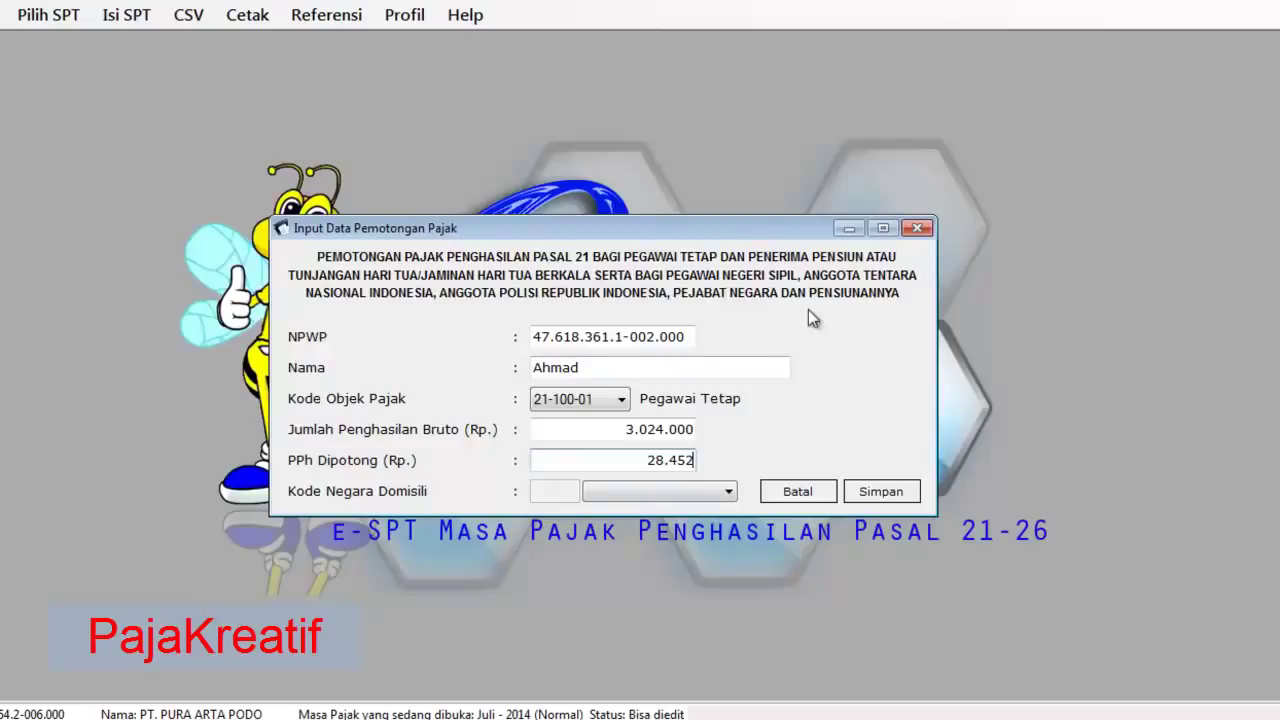
left_click(878, 496)
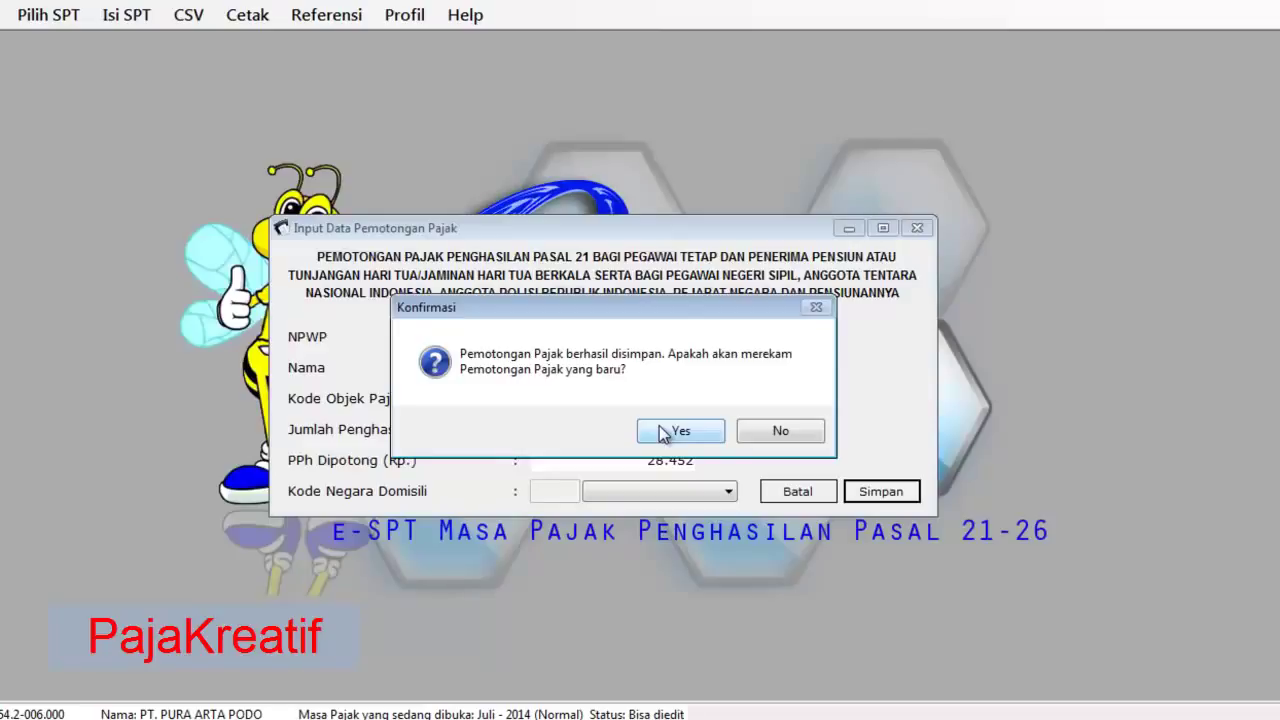
- Decline another entry, save Bagian B and open the 1721-I print preview
left_click(795, 435)
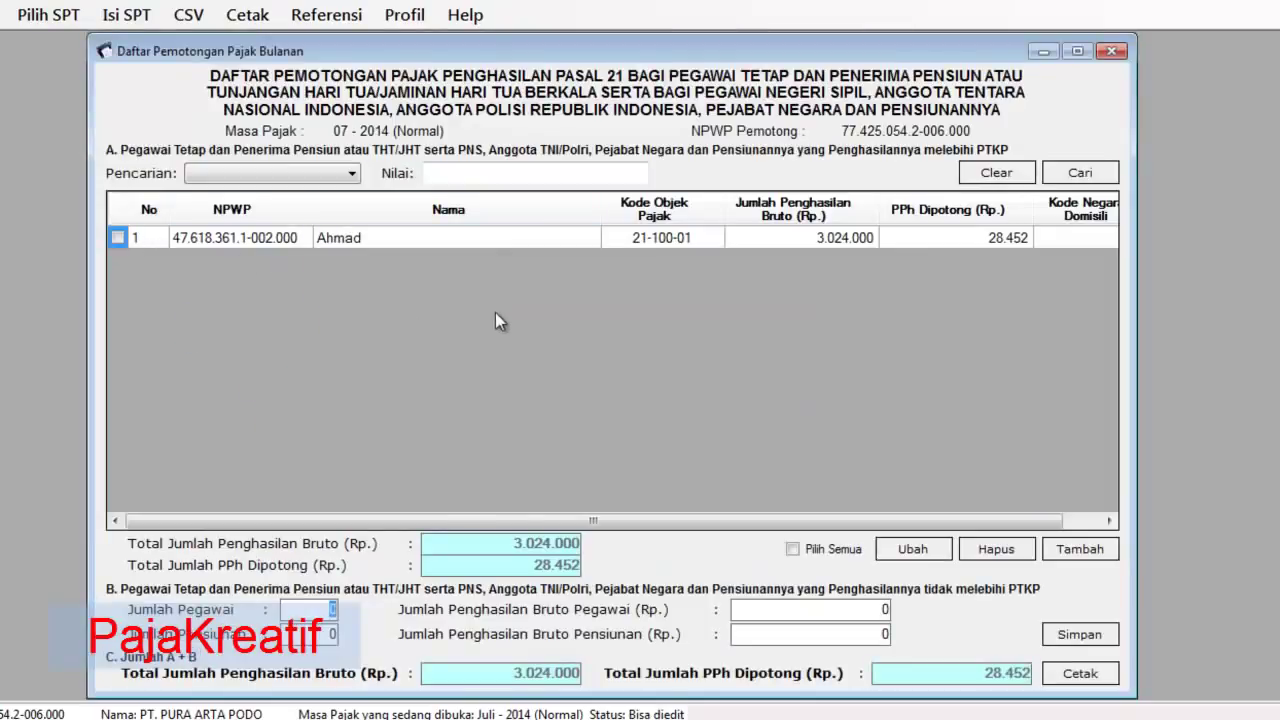
mouse_move(556, 54)
left_mouse_down()
mouse_move(554, 30)
mouse_move(546, 52)
left_mouse_up()
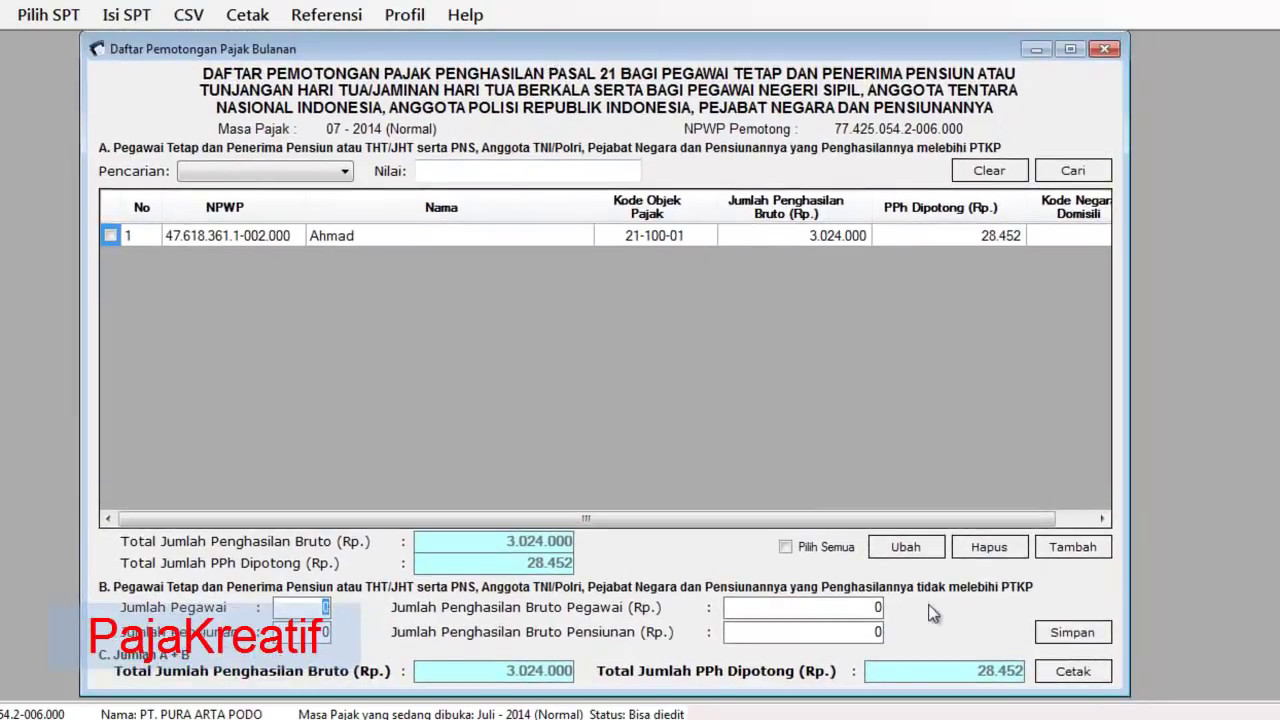
left_click(1072, 632)
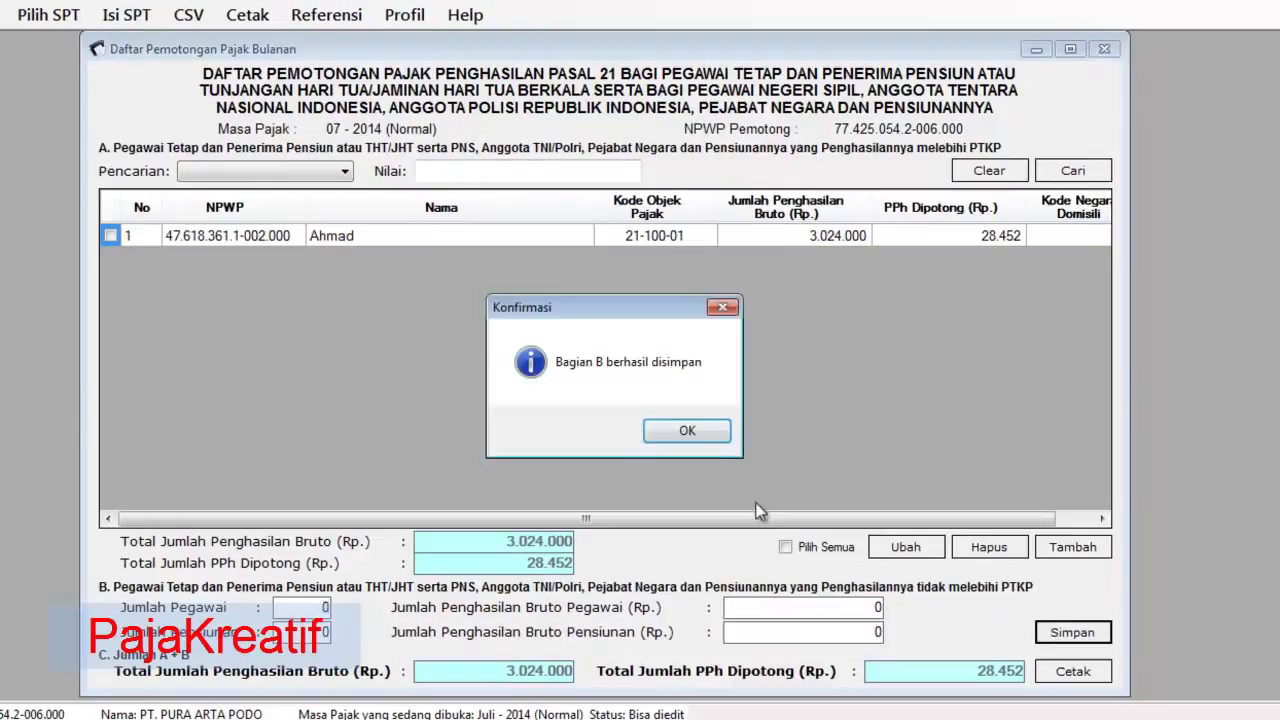
left_click(700, 429)
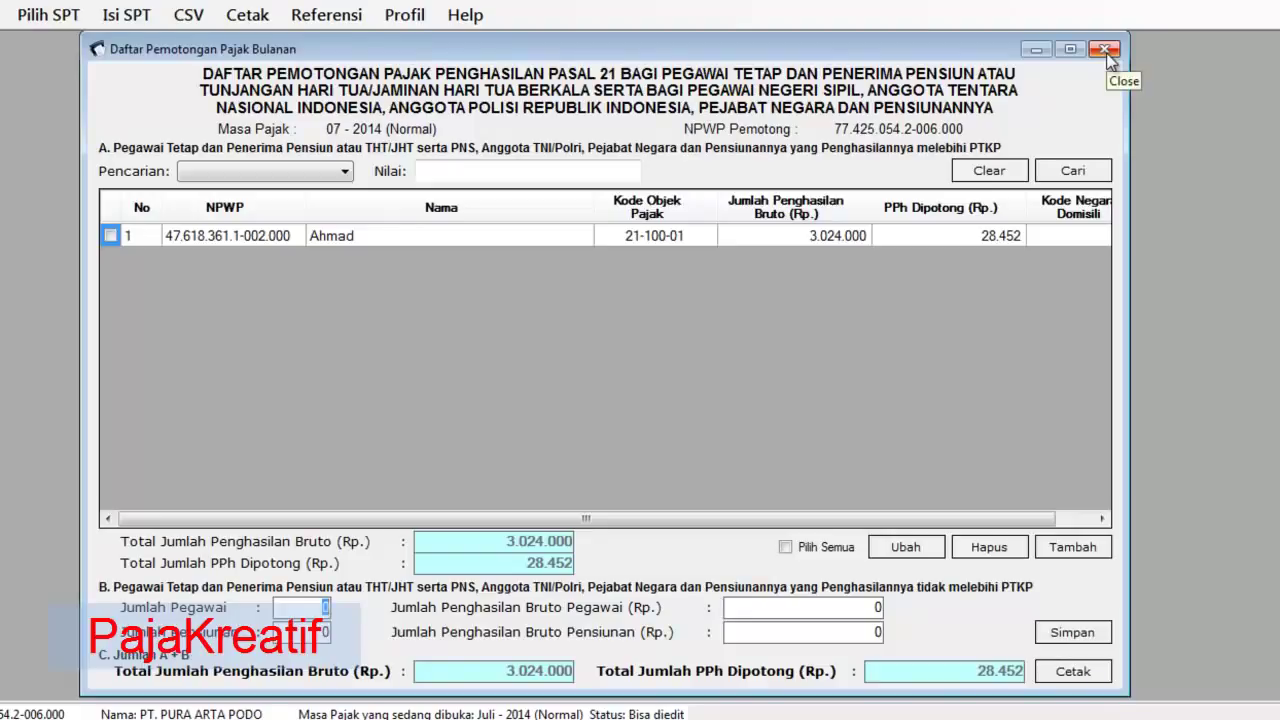
left_click(1058, 676)
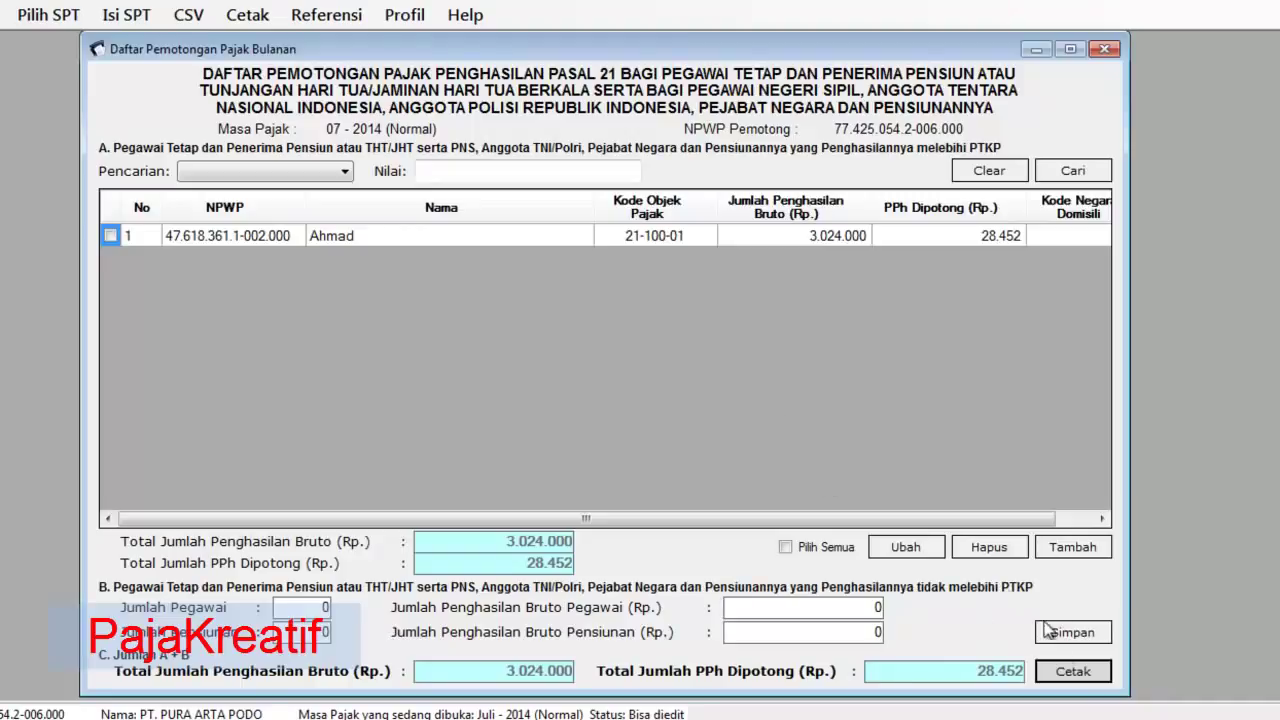
left_click(1076, 678)
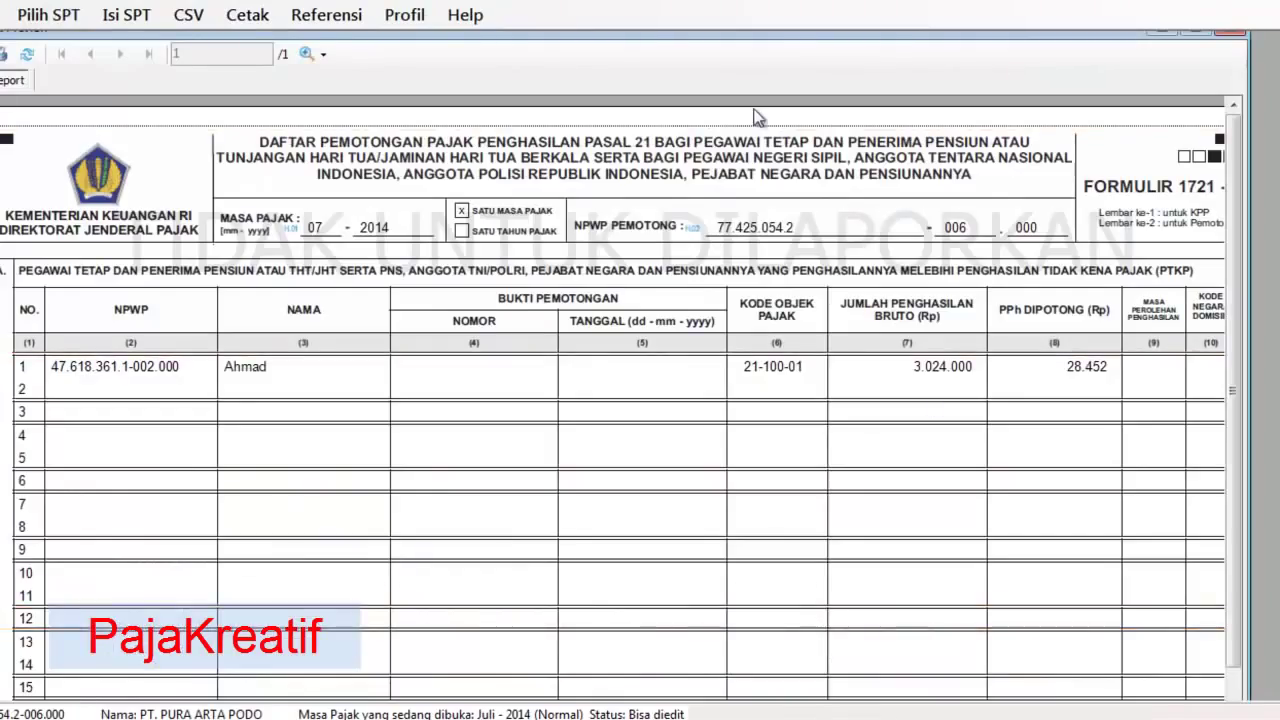
- Review the 1721-I preview, then close it and the monthly withholding list
left_click_drag(670, 37, 646, 41)
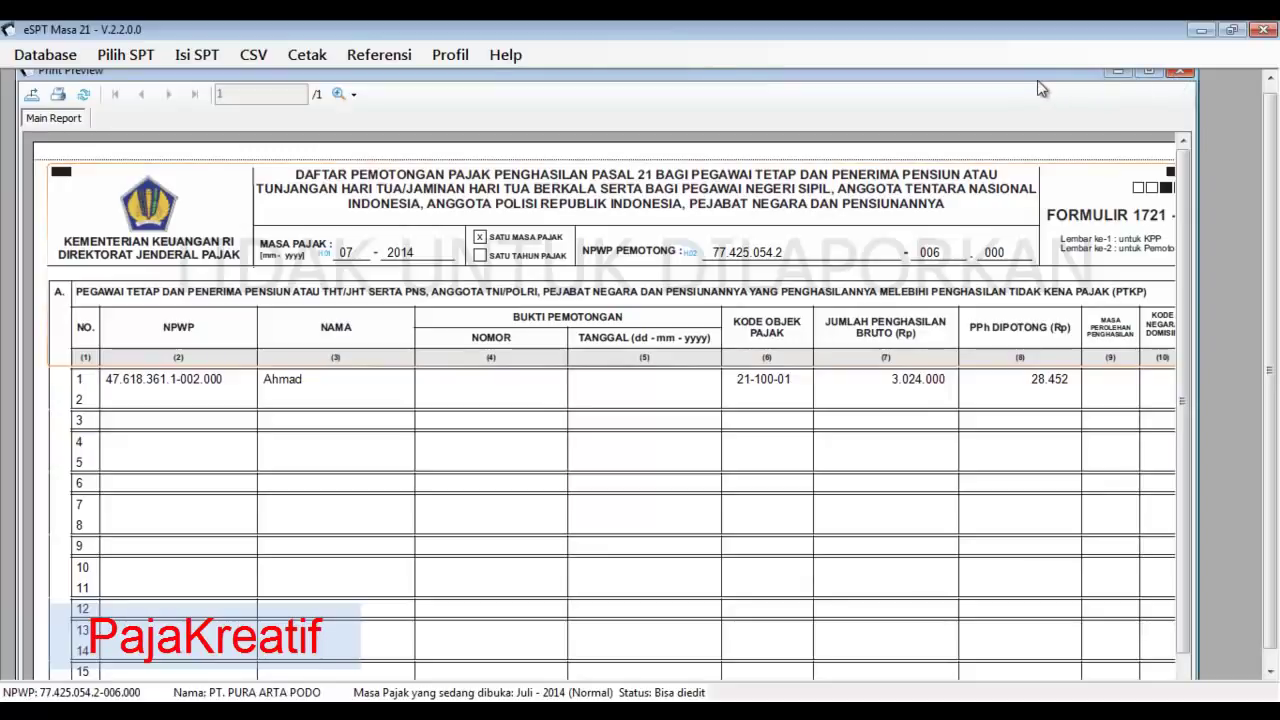
mouse_move(1039, 80)
left_mouse_down()
mouse_move(1023, 80)
mouse_move(1037, 98)
left_mouse_up()
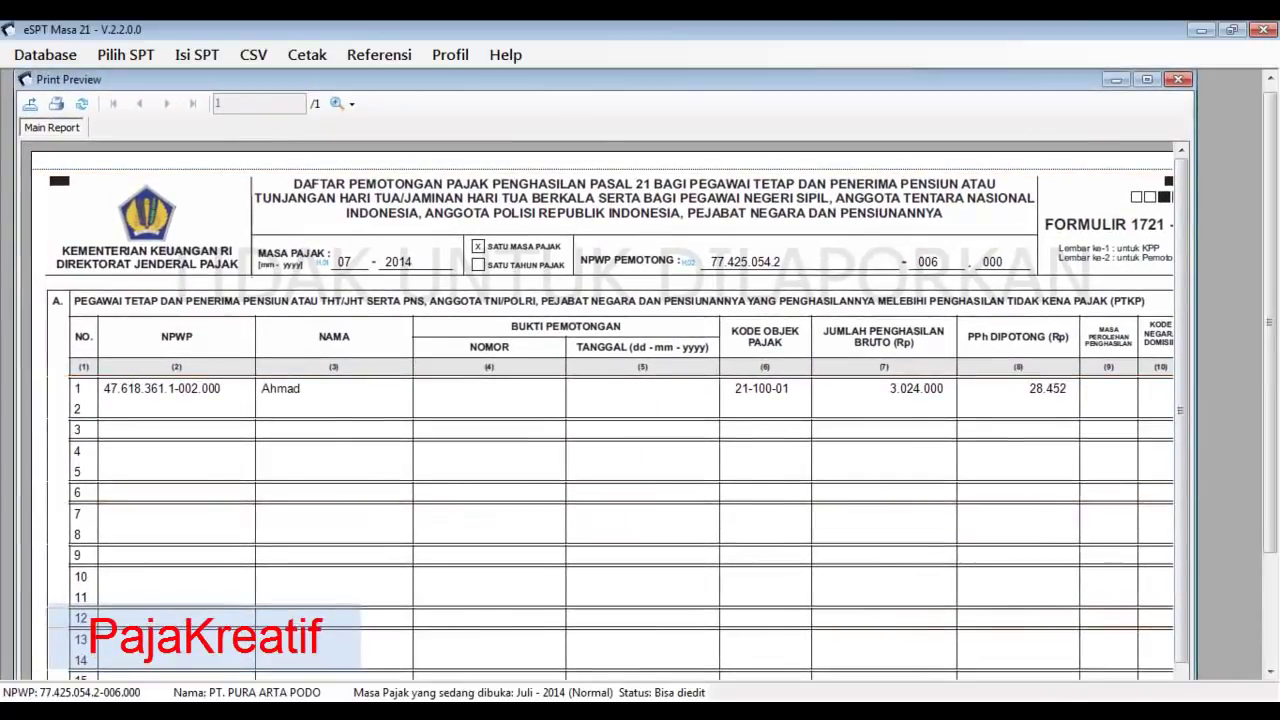
left_click(1178, 80)
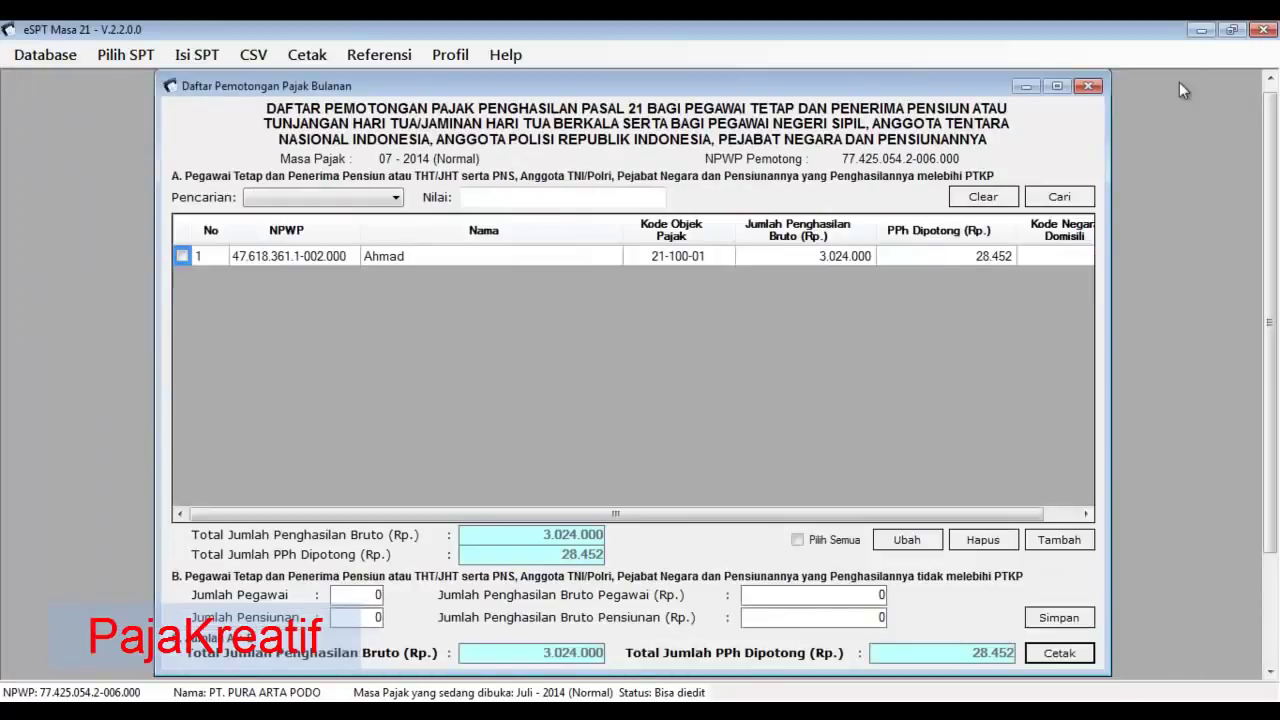
left_click(1095, 86)
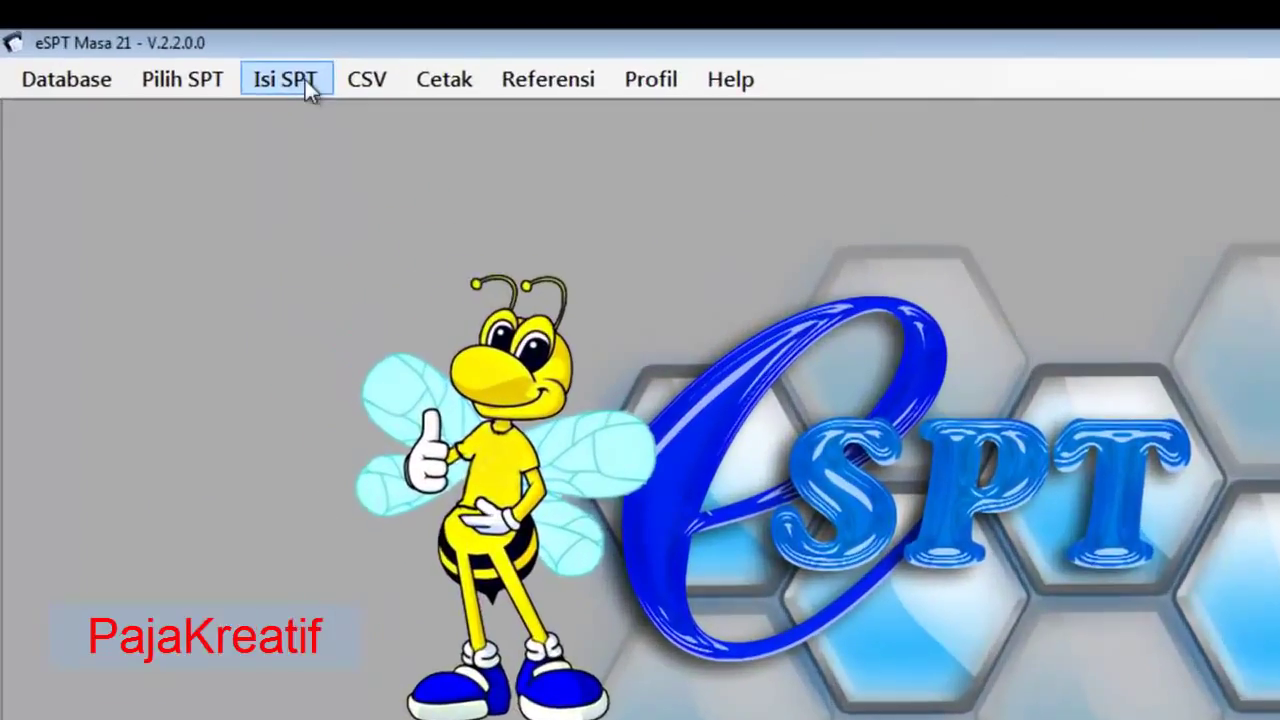
- Open SPT Induk (1721) and page through B.2, C and D to E. Pernyataan dan Ttd Pemotong
left_click(212, 61)
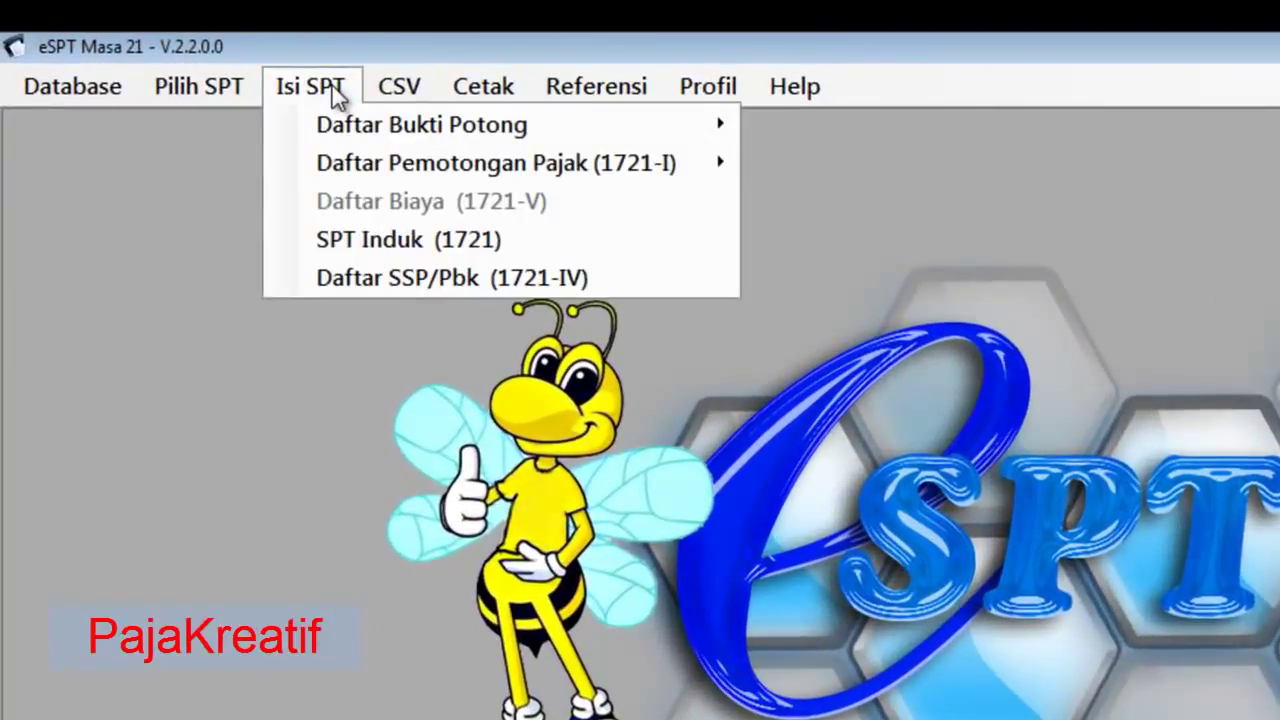
left_click(436, 244)
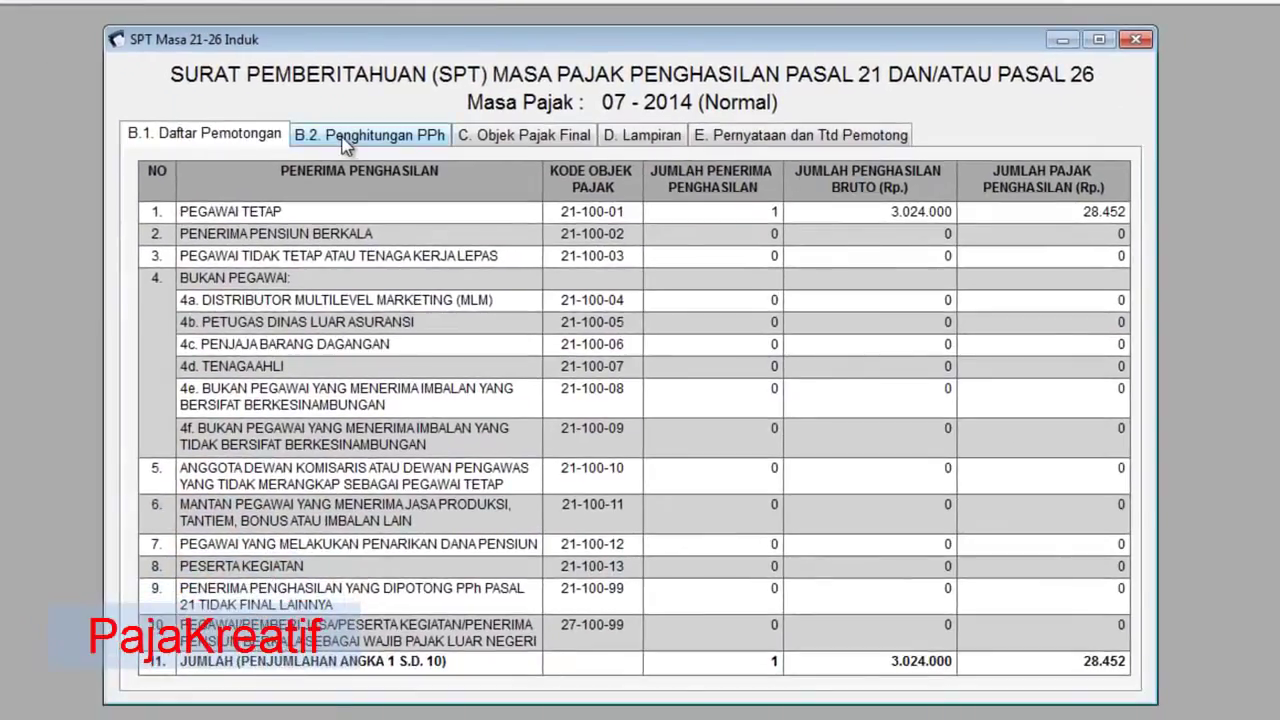
left_click(355, 138)
left_click(530, 135)
left_click(648, 134)
left_click(746, 137)
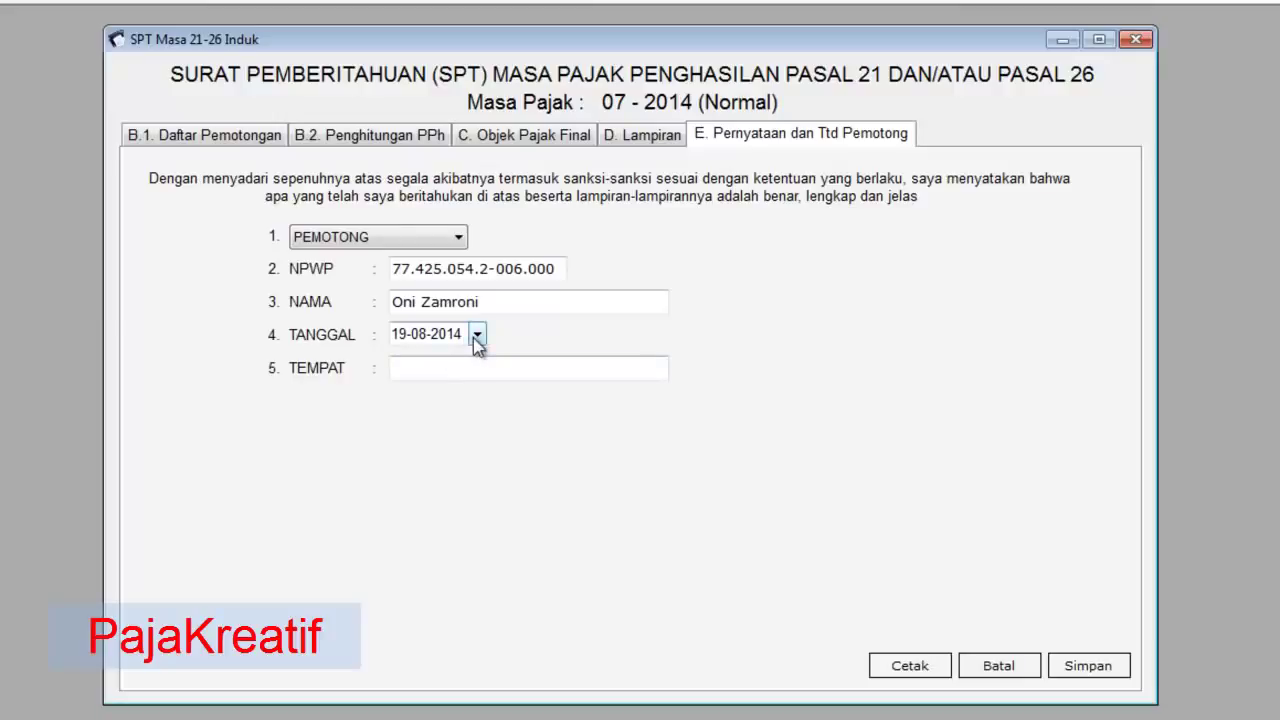
- Enter CIKARANG in the TEMPAT field and save the 07-2014 SPT Induk
left_click(485, 365)
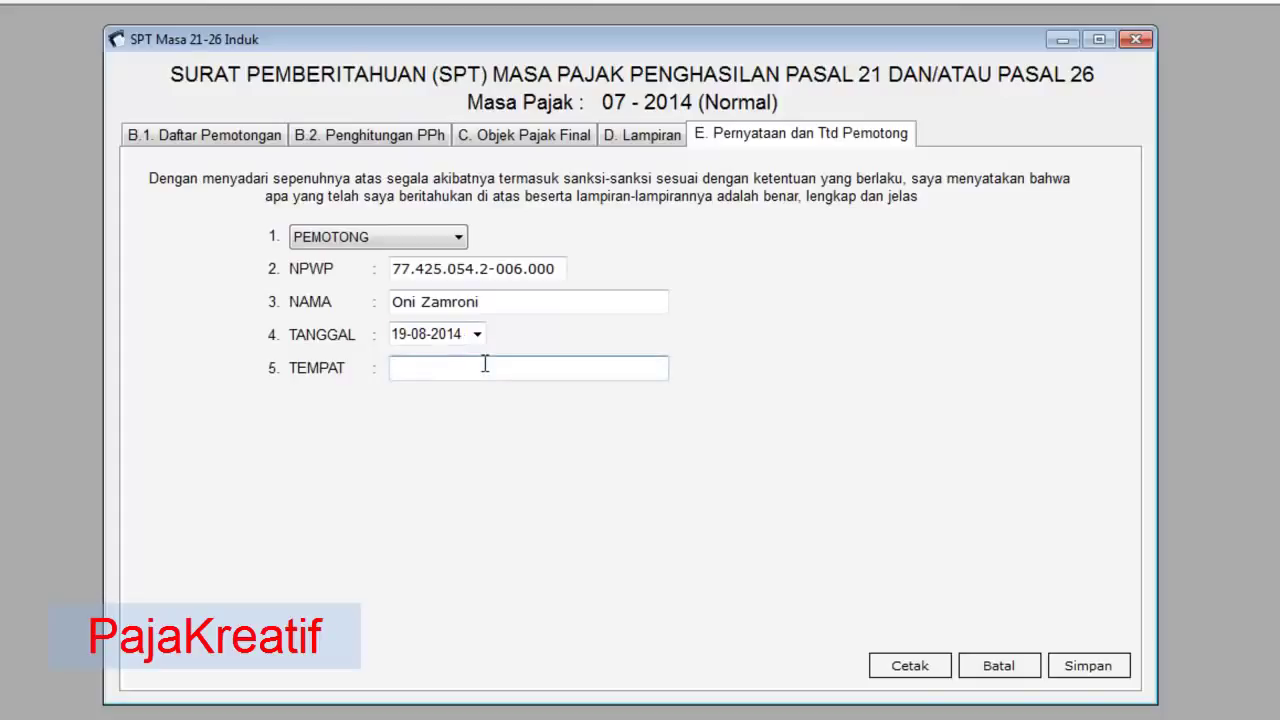
type("CIKARANG")
left_click(1088, 666)
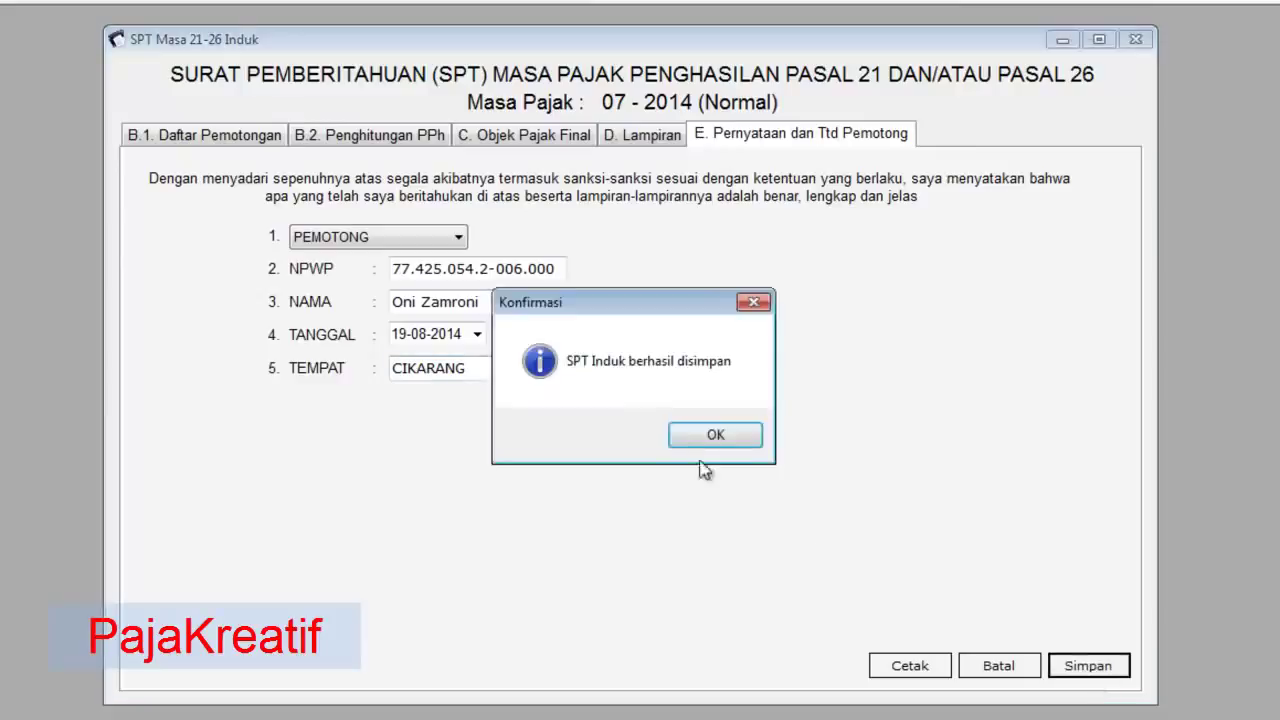
left_click(713, 434)
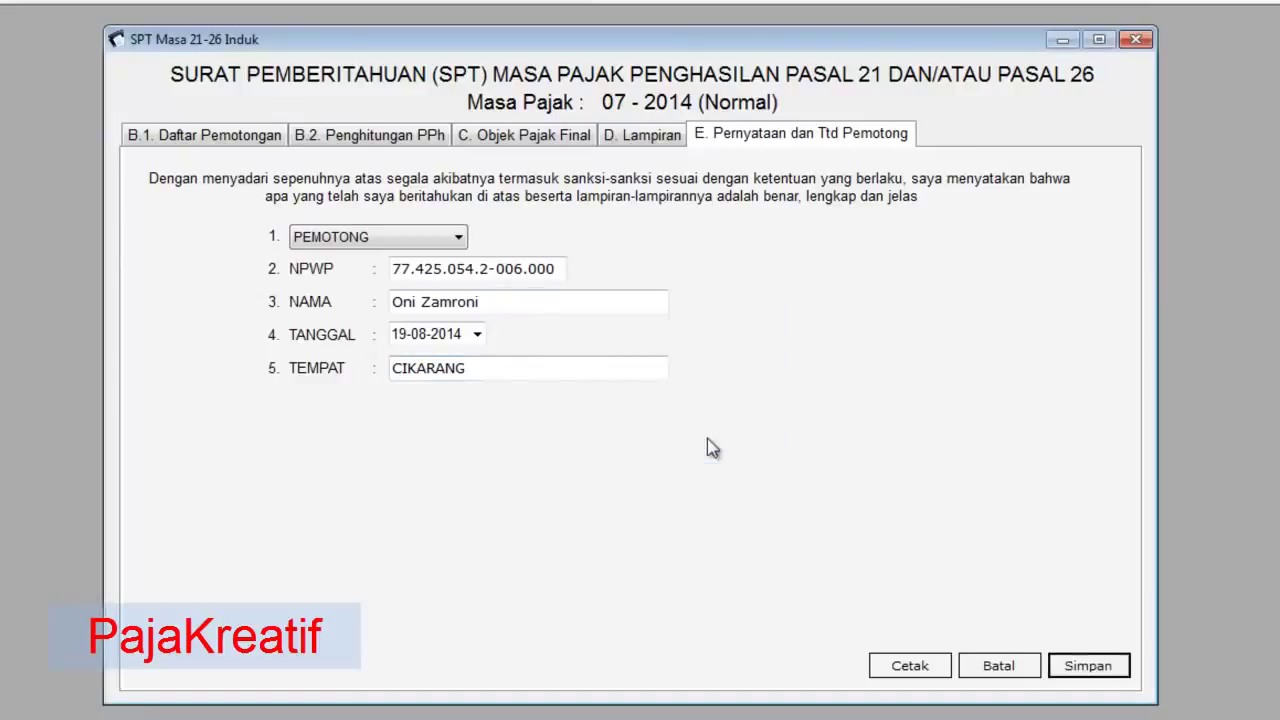
- Preview the SPT Induk 1721 print report and scroll through its totals, including 28.452 underpaid
left_click(914, 670)
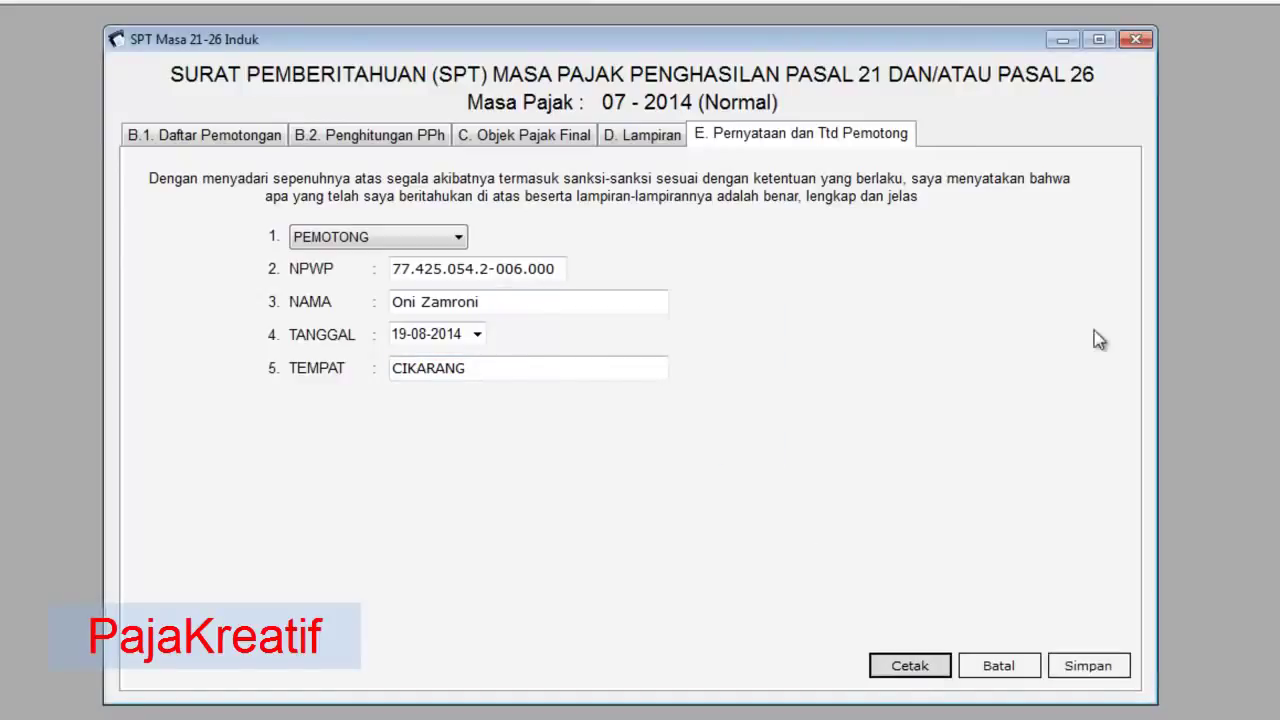
scroll(705, 325, "down", 10)
scroll(705, 325, "up", 10)
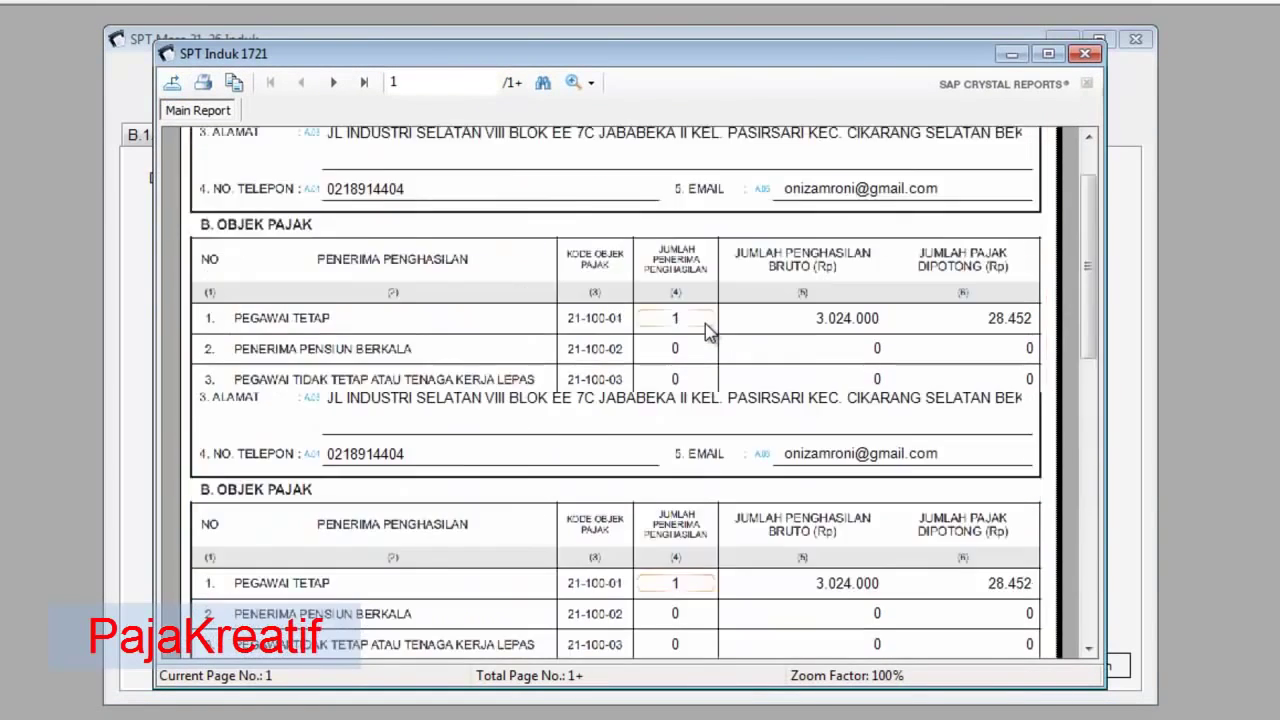
scroll(705, 325, "down", 10)
scroll(705, 325, "up", 3)
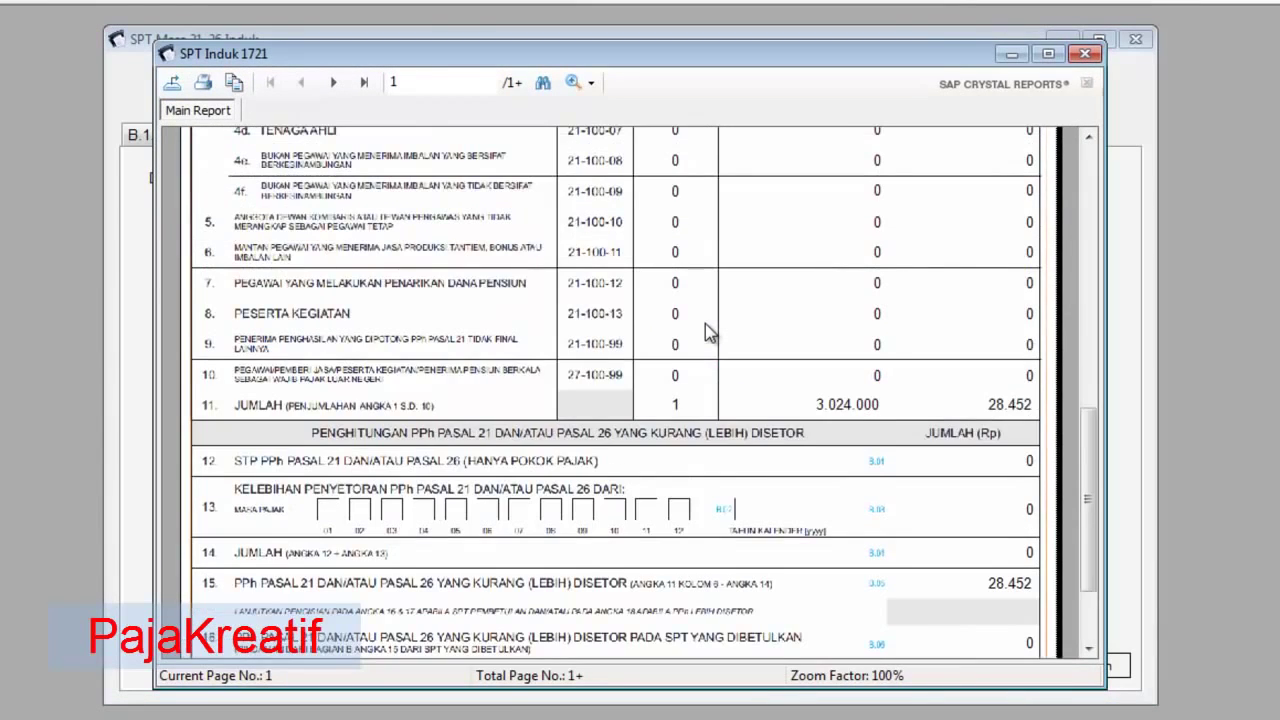
scroll(705, 323, "up", 10)
scroll(705, 323, "down", 10)
scroll(705, 323, "up", 3)
scroll(705, 323, "down", 3)
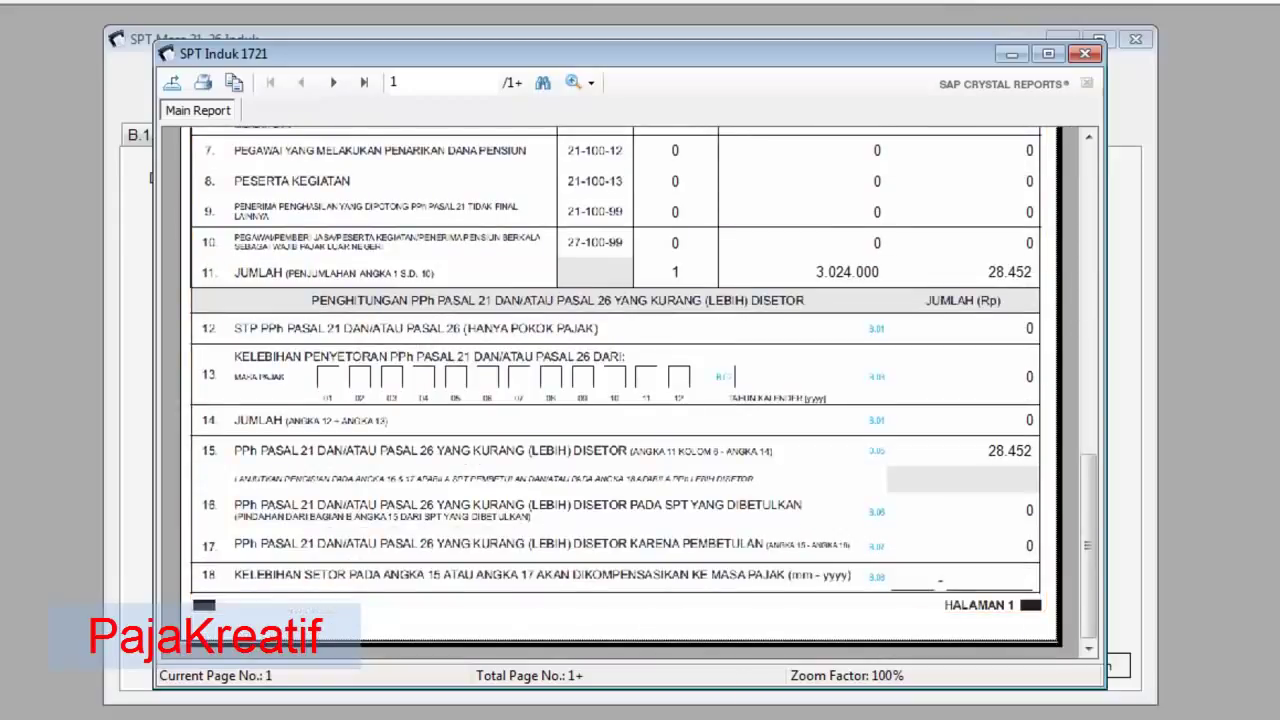
scroll(882, 289, "up", 10)
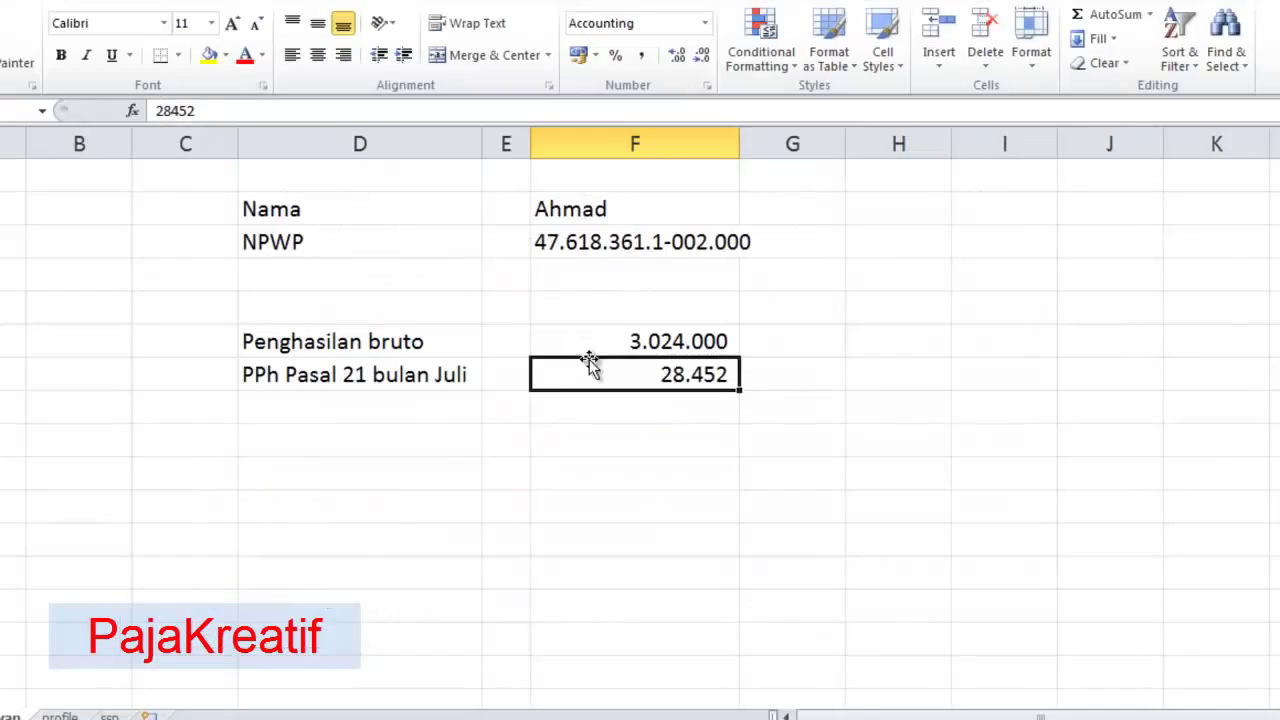
- Move off the 28.452 PPh figure in Excel and switch to the Chrome window
left_click(664, 445)
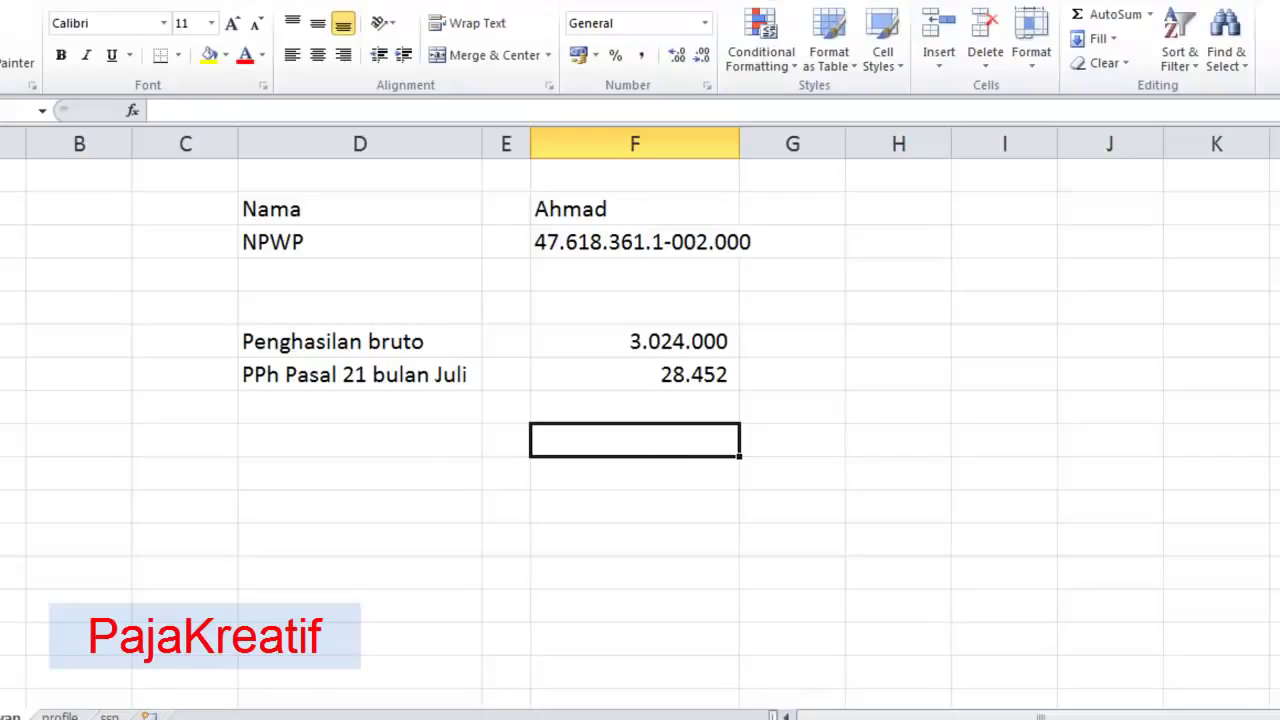
key("alt+Tab")
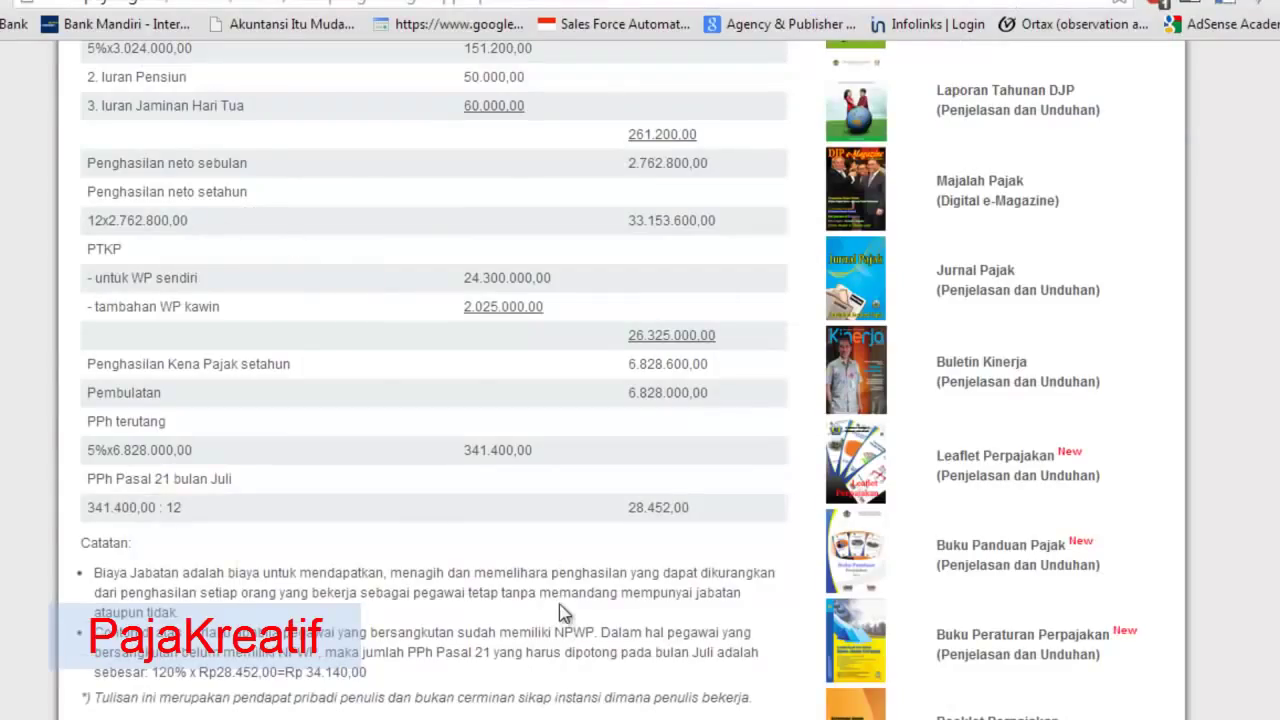
- Go back to Google and search for 'contoh ssp pph 21'
scroll(563, 611, "up", 7)
key("alt+Left")
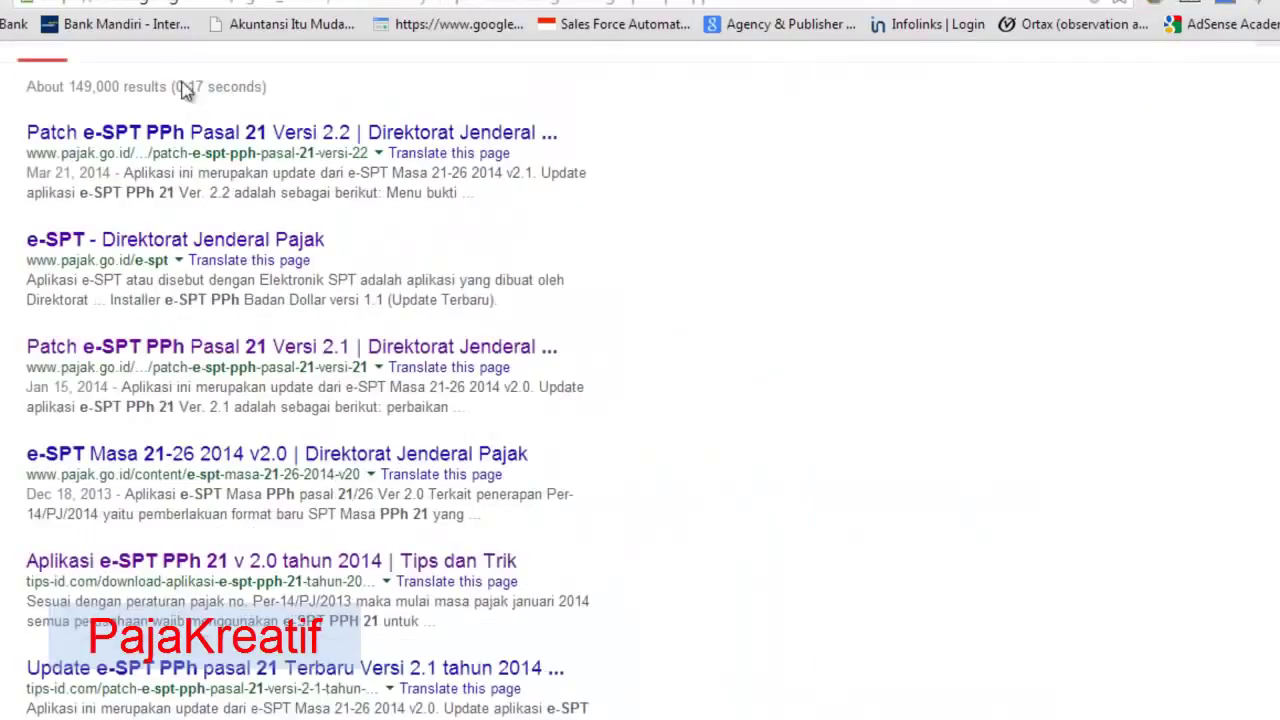
scroll(255, 128, "up", 1)
triple_click(108, 75)
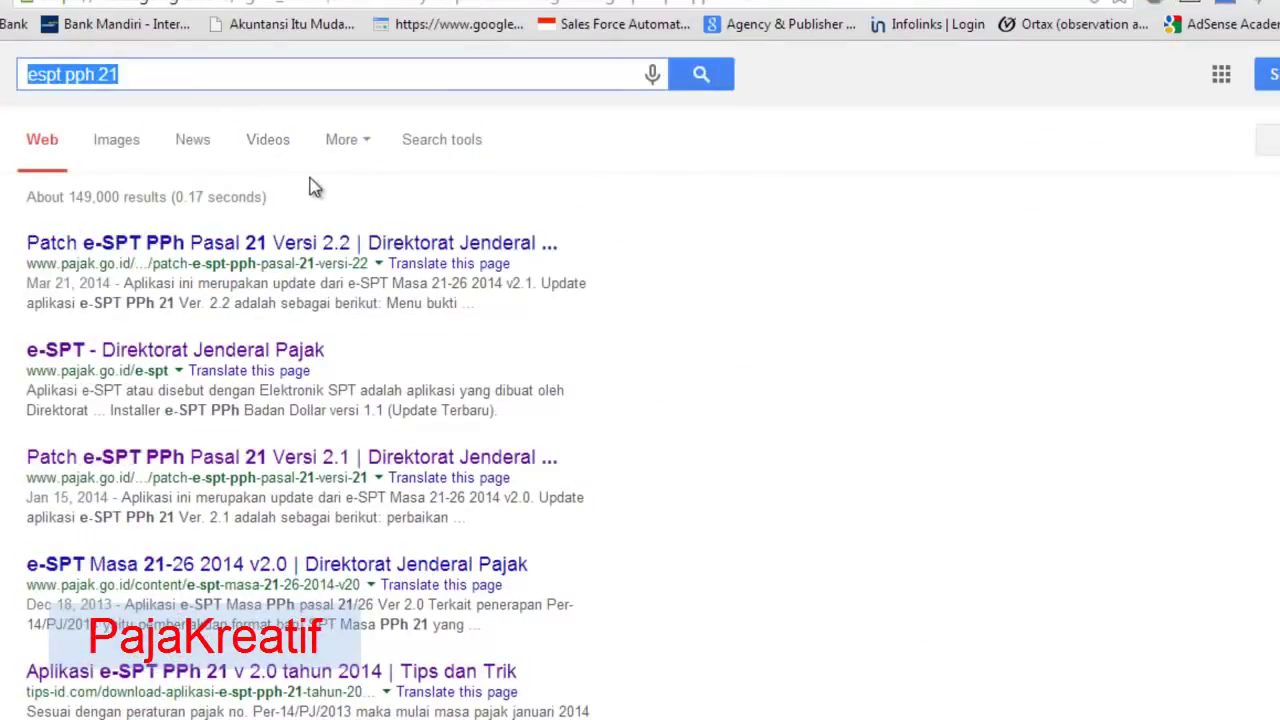
type("SSP")
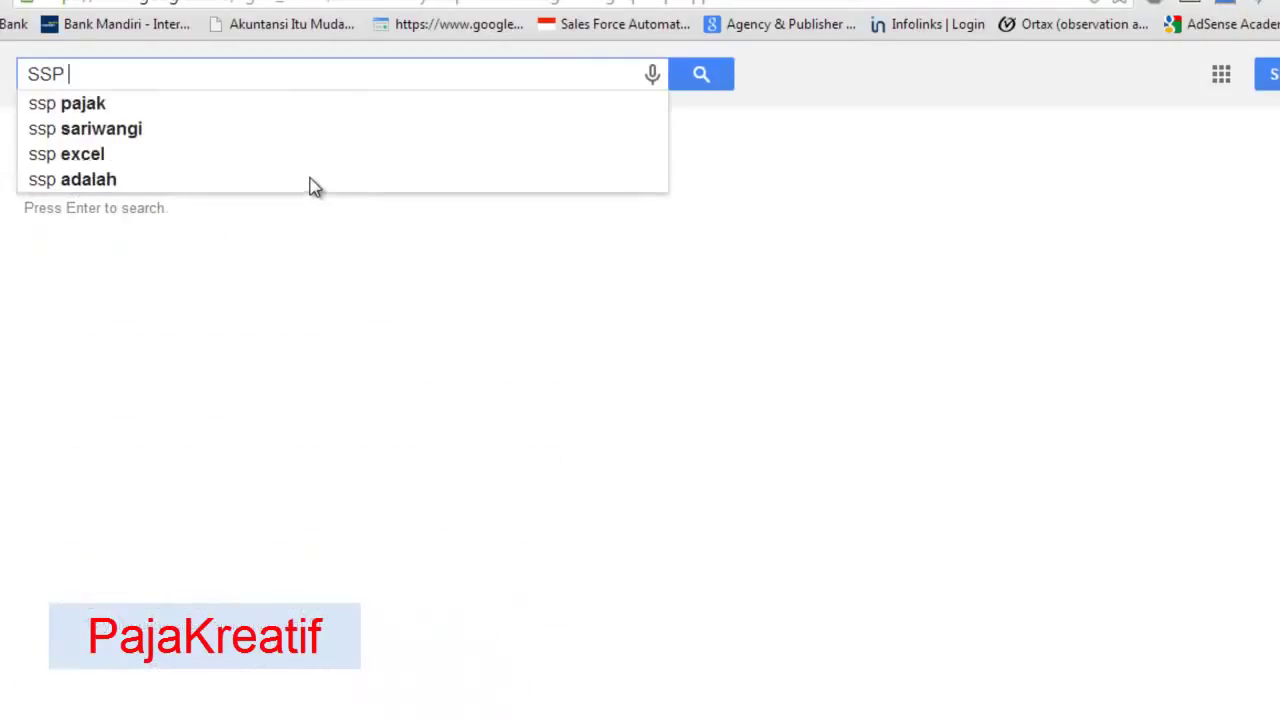
key("BackSpace")
key("BackSpace")
key("BackSpace")
key("BackSpace")
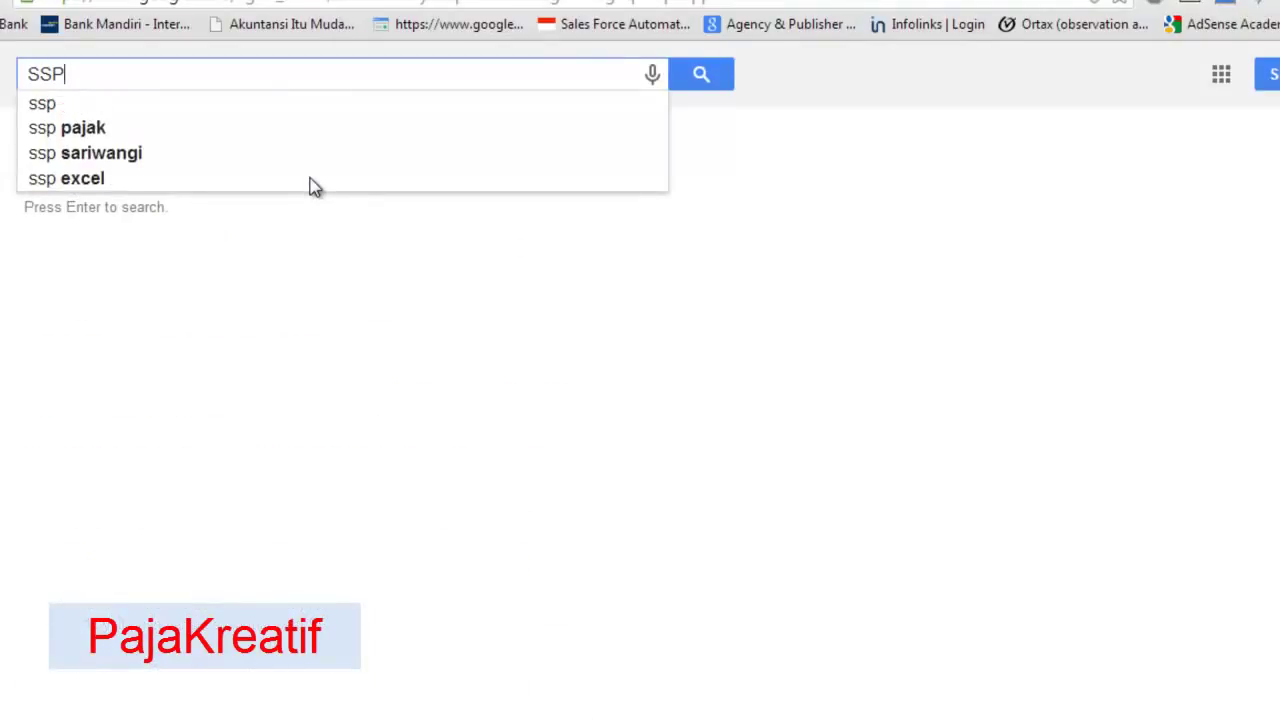
type("co")
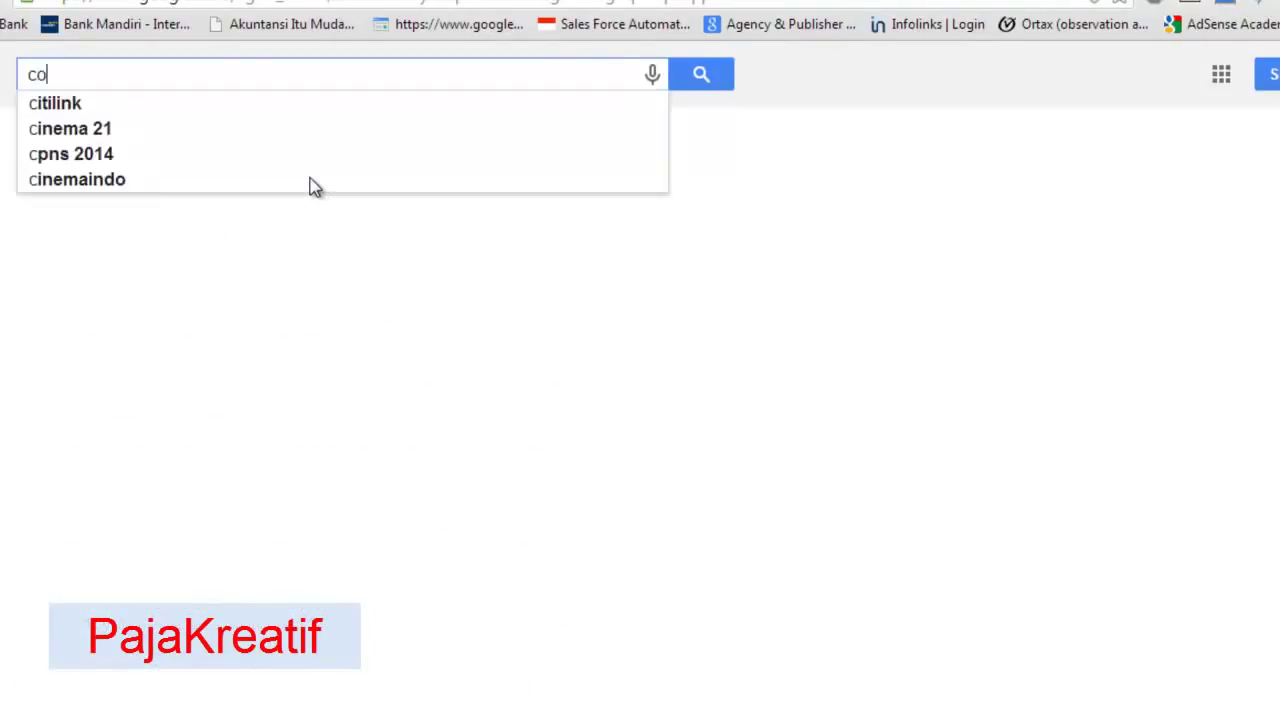
type("ntoh ssp")
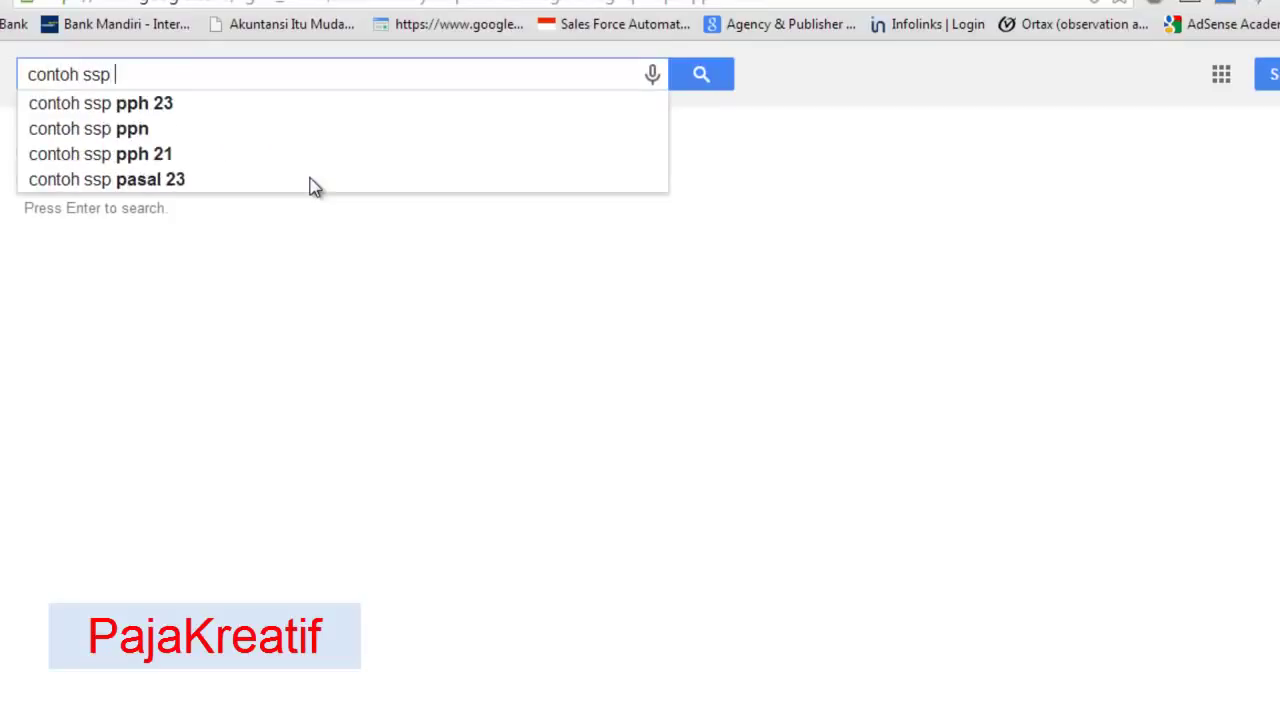
key("Down")
key("Down")
key("Down")
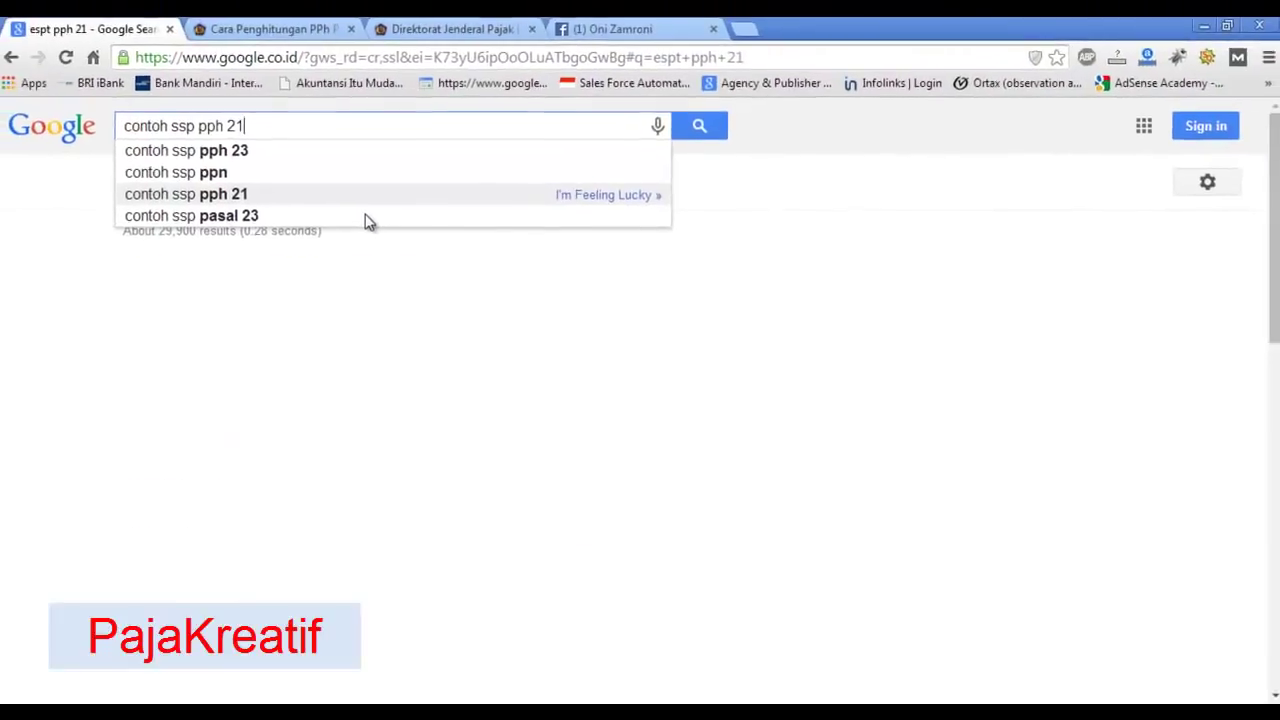
key("Return")
- Open the first sample SSP image in a new tab and view it before returning to Excel
right_click(192, 324)
left_click(262, 337)
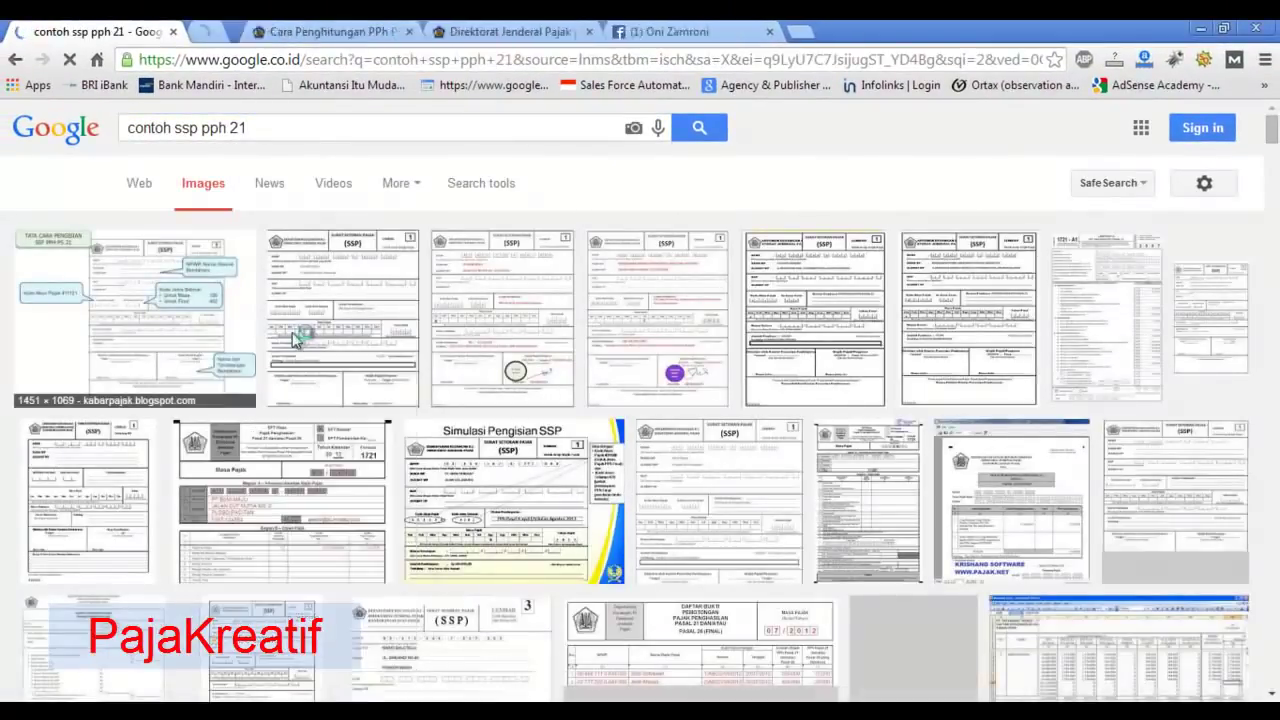
left_click(274, 29)
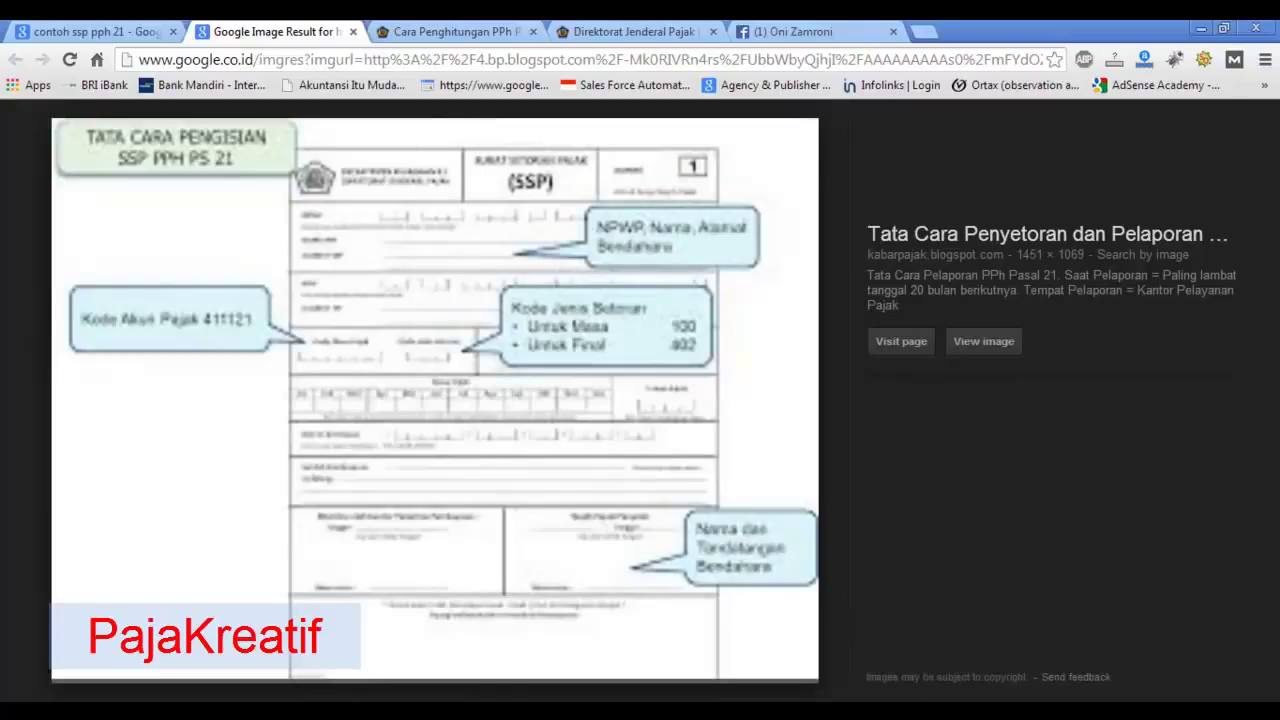
key("alt+Tab")
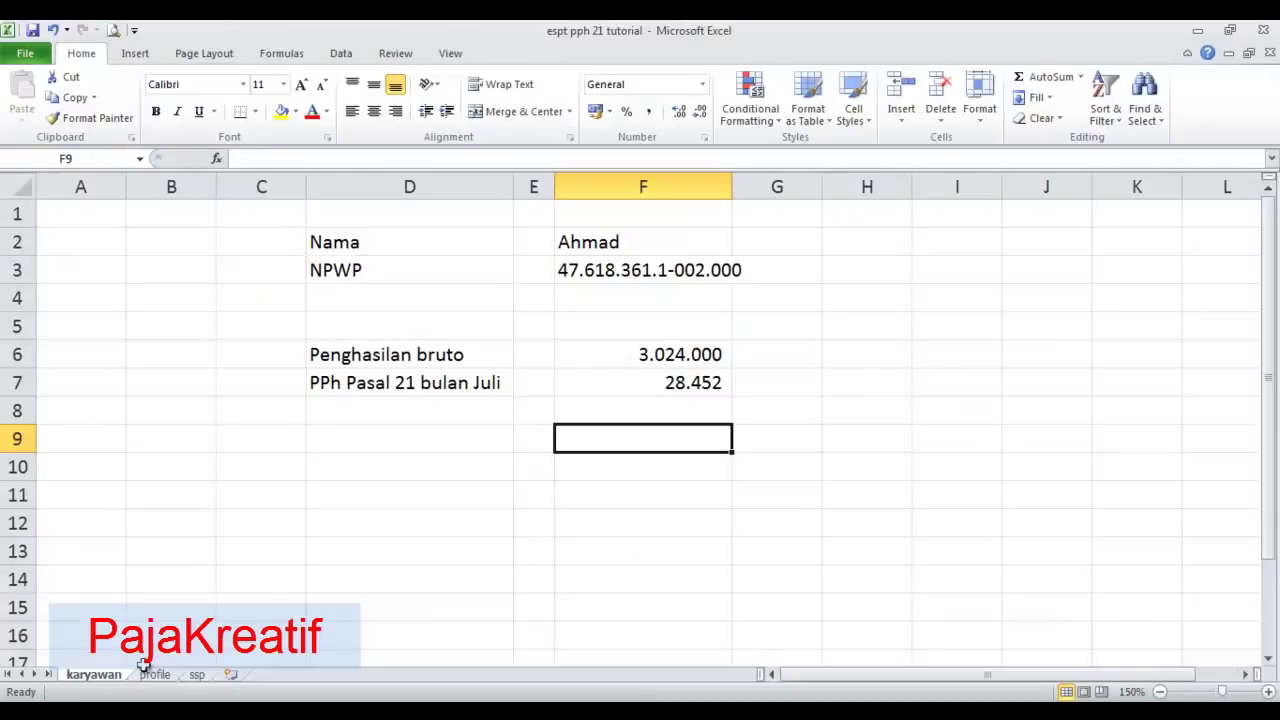
- Review the ssp sheet's date, NTPN and paid amount in E7 against F7 on the karyawan sheet
left_click(197, 677)
left_click(343, 314)
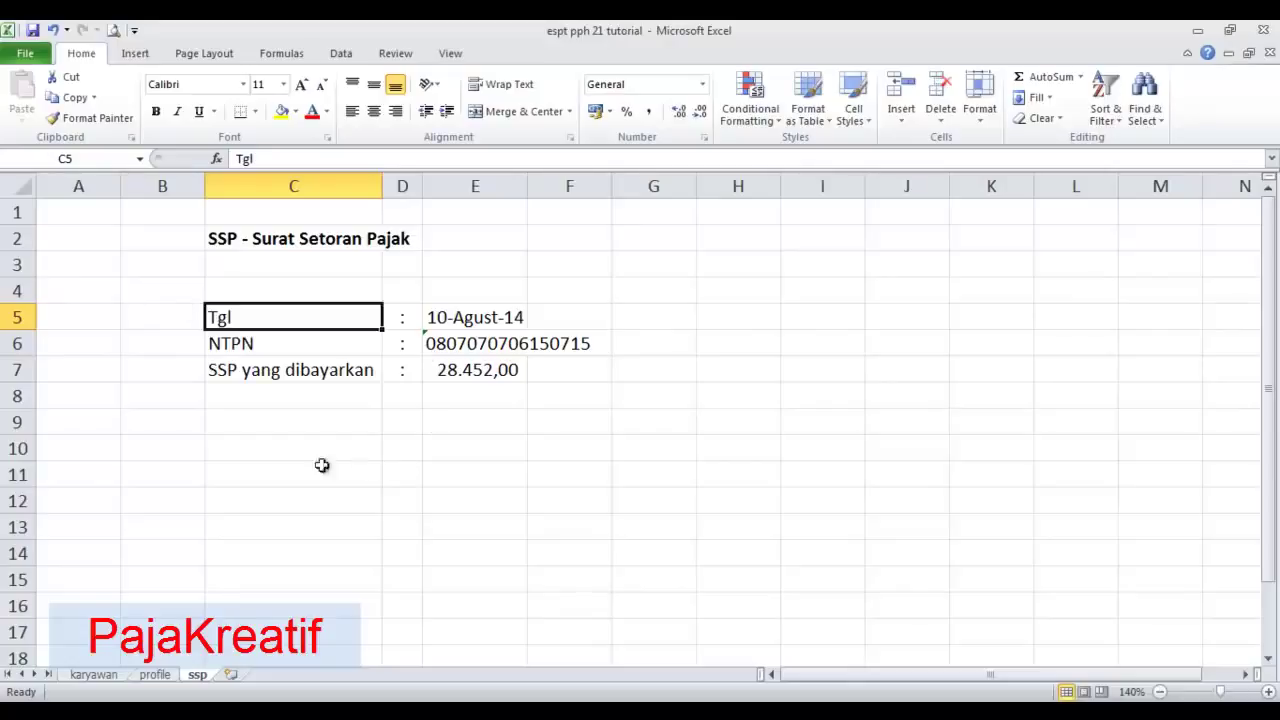
left_click(322, 351)
left_click(477, 344)
left_click(300, 372)
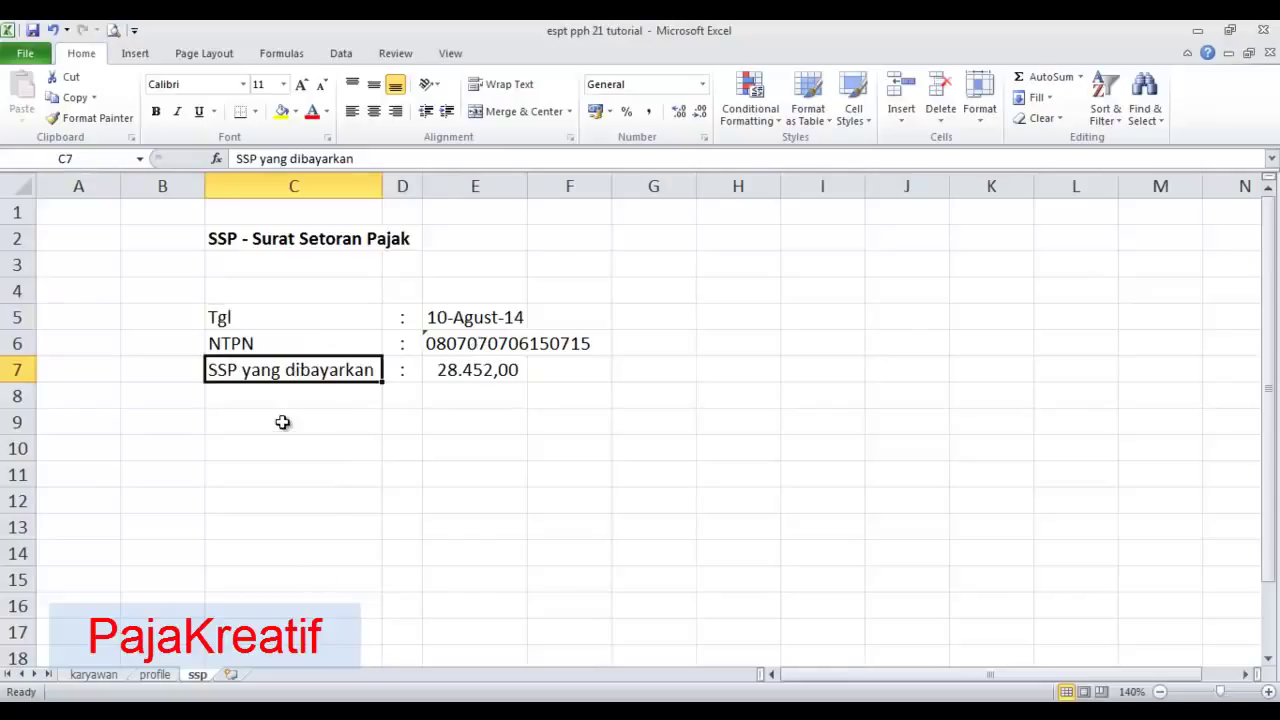
left_click(484, 369)
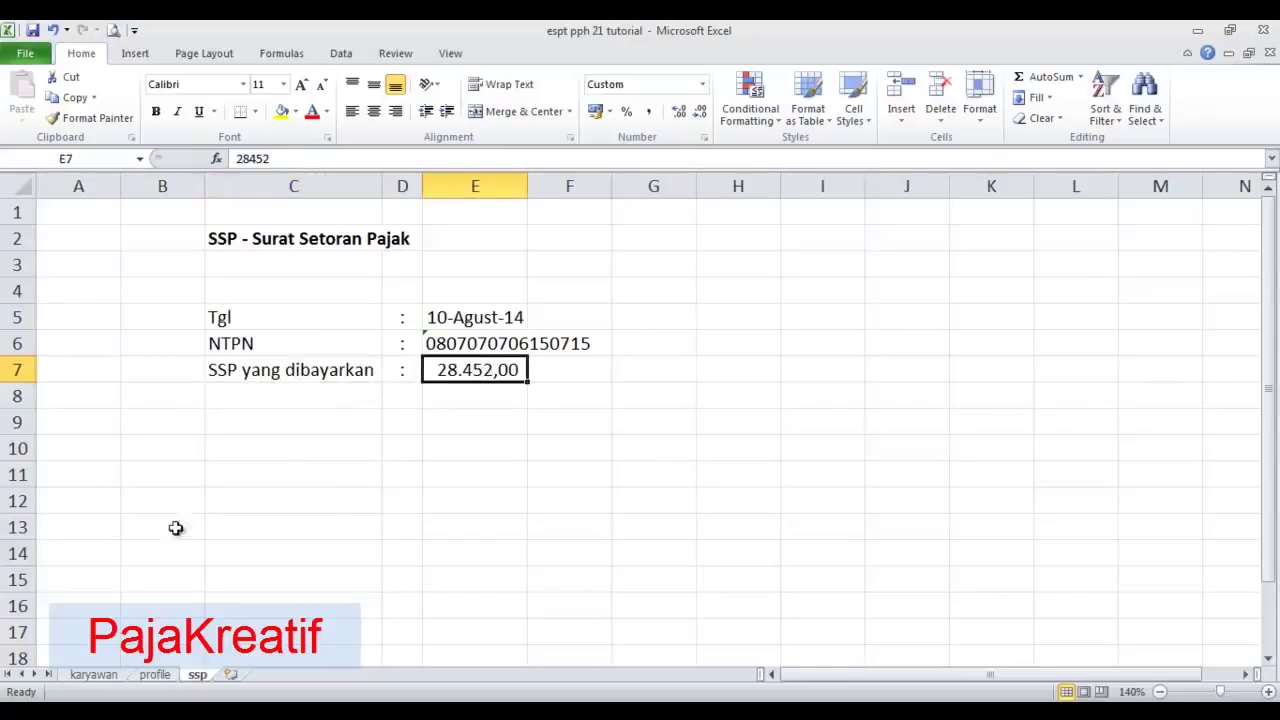
left_click(94, 677)
left_click(616, 388)
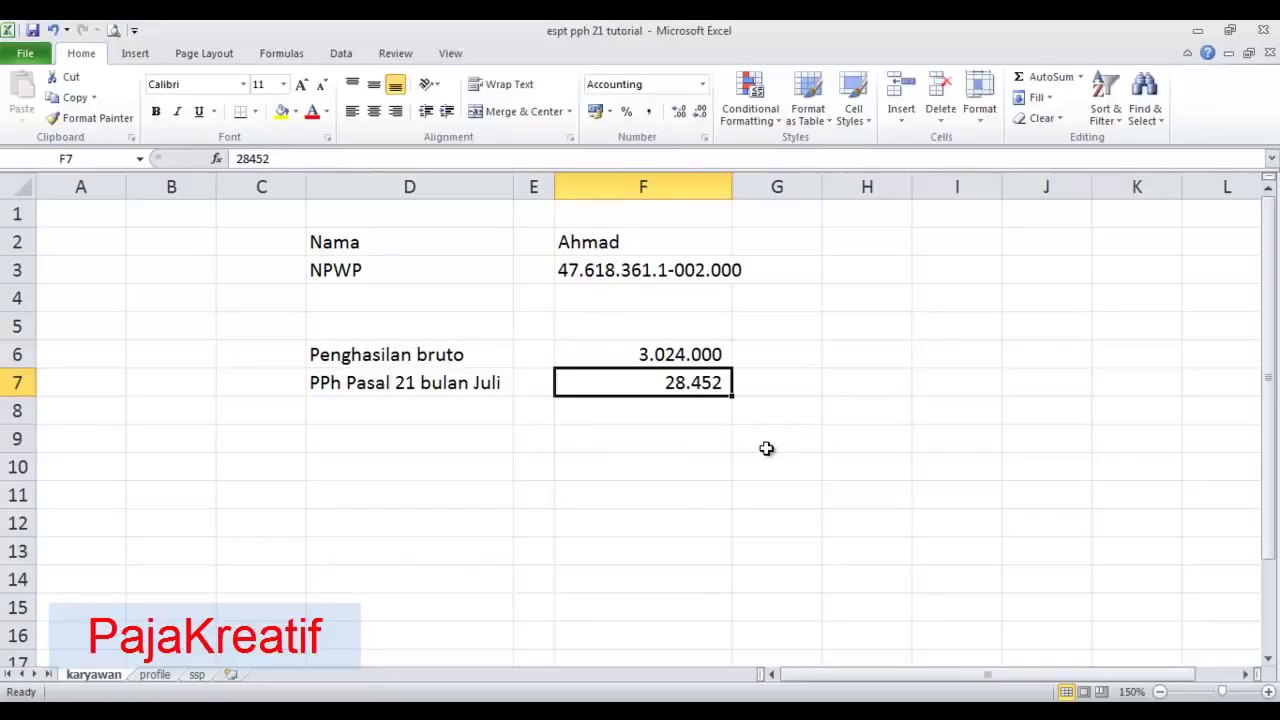
- Remove both decimal places from E7 on the ssp sheet so it reads 28.452
left_click(197, 675)
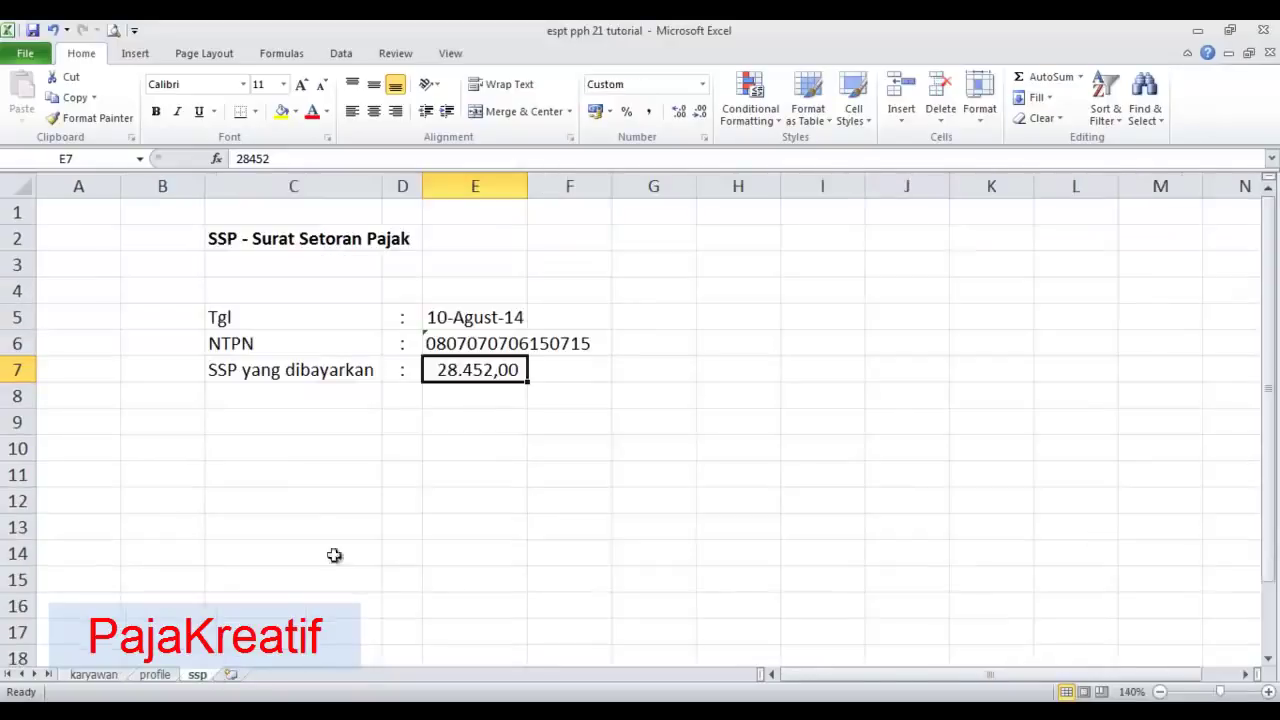
left_click(702, 110)
left_click(702, 110)
left_click(477, 392)
left_click(484, 368)
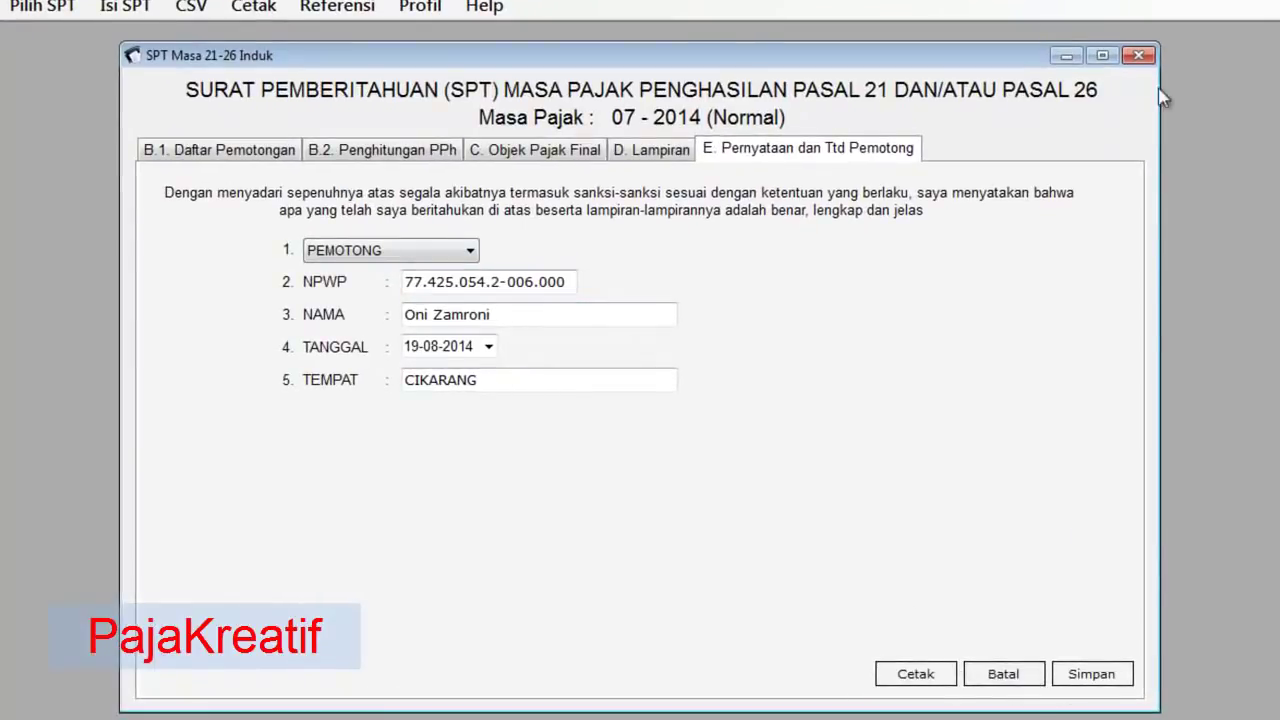
- Close the SPT Masa 21-26 Induk window and open Isi SPT > Daftar SSP/Pbk (1721-IV)
left_click(1140, 55)
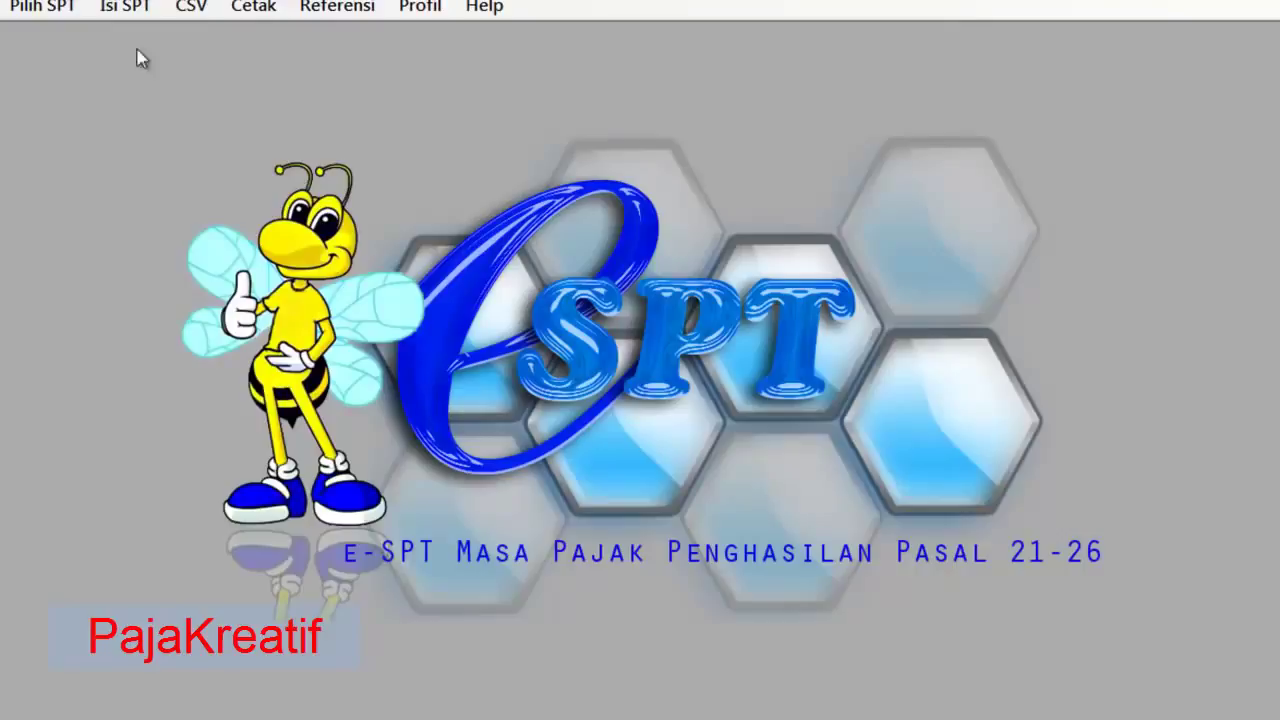
left_click(138, 10)
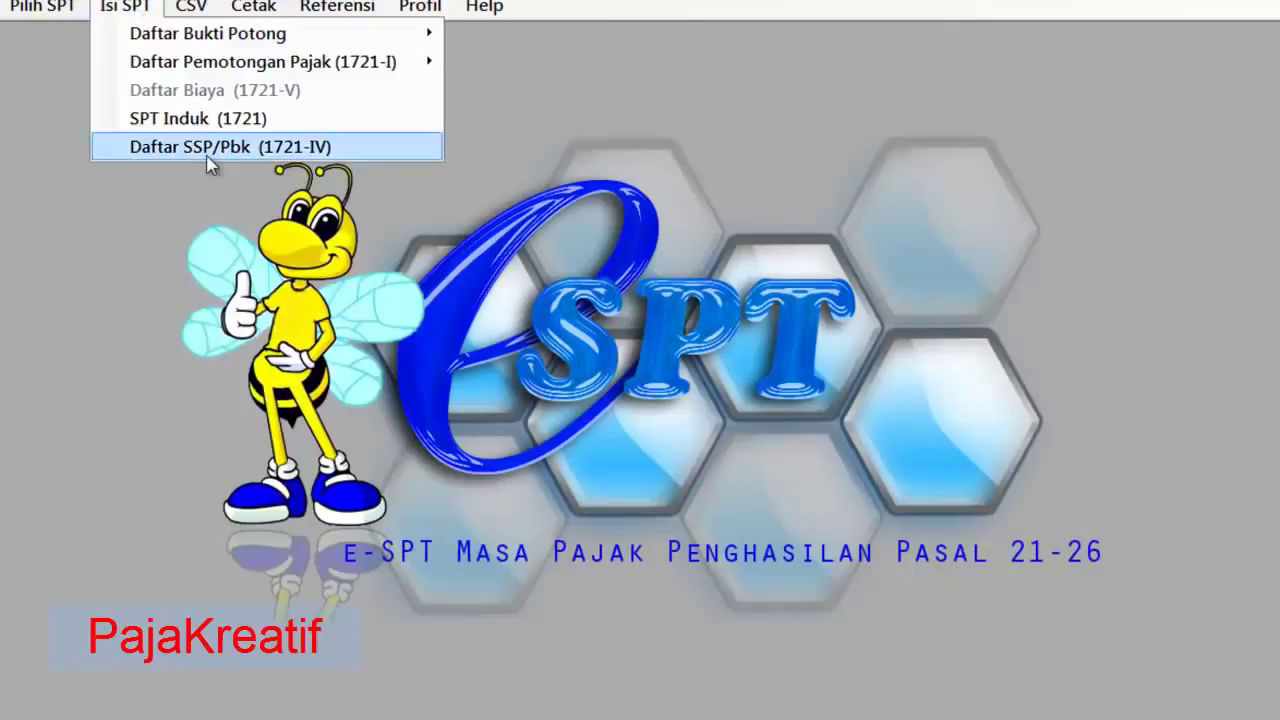
left_click(208, 155)
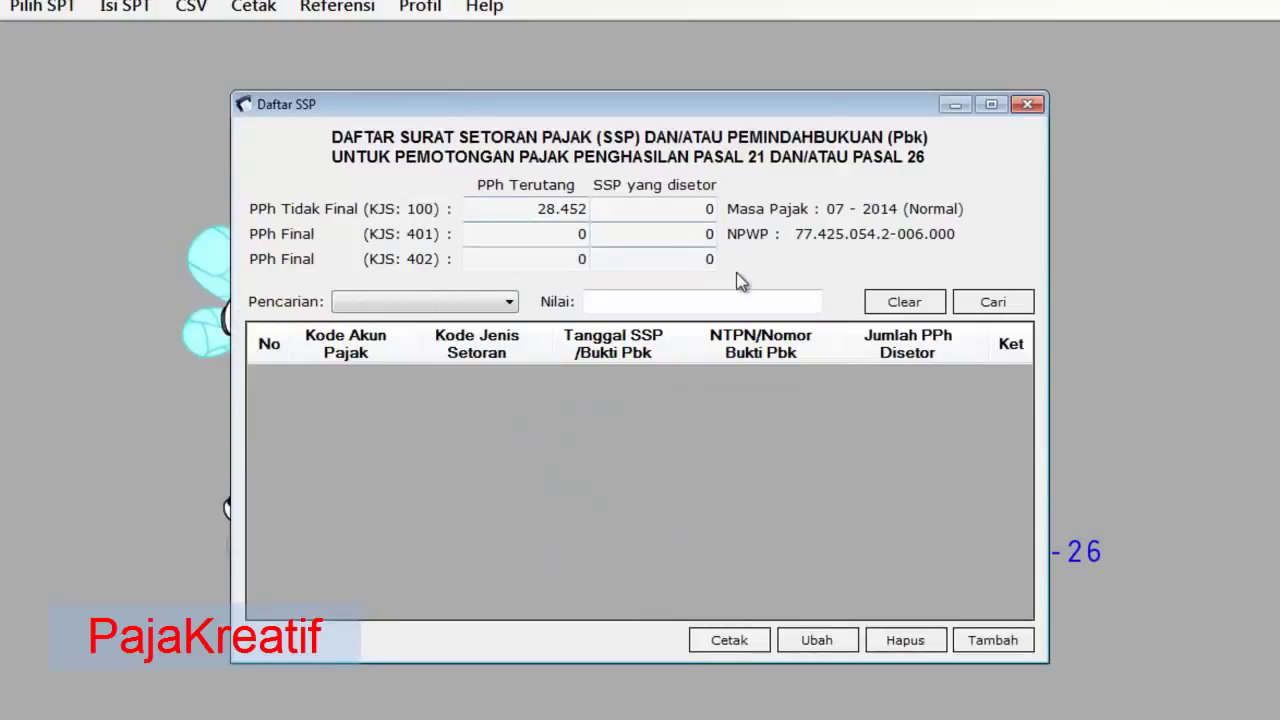
- Check the SSP list: 28.452 owed for KJS 100 and 0 deposited
left_click(478, 304)
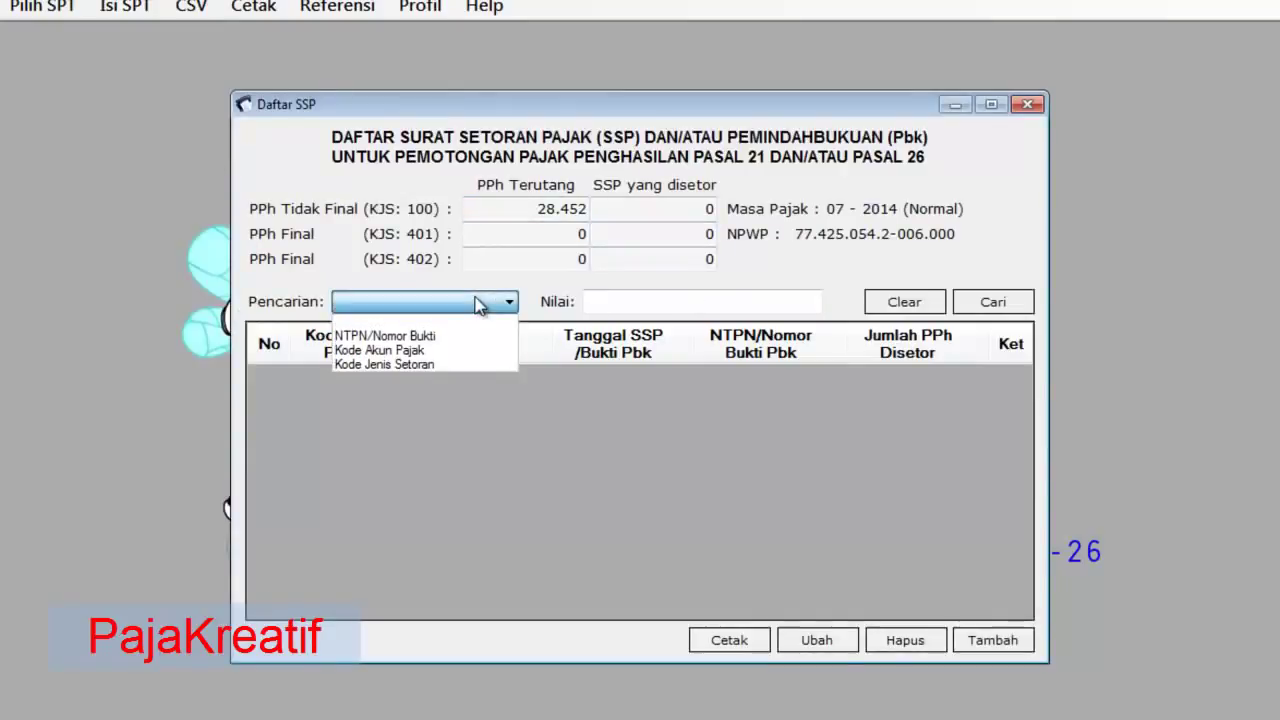
left_click(478, 304)
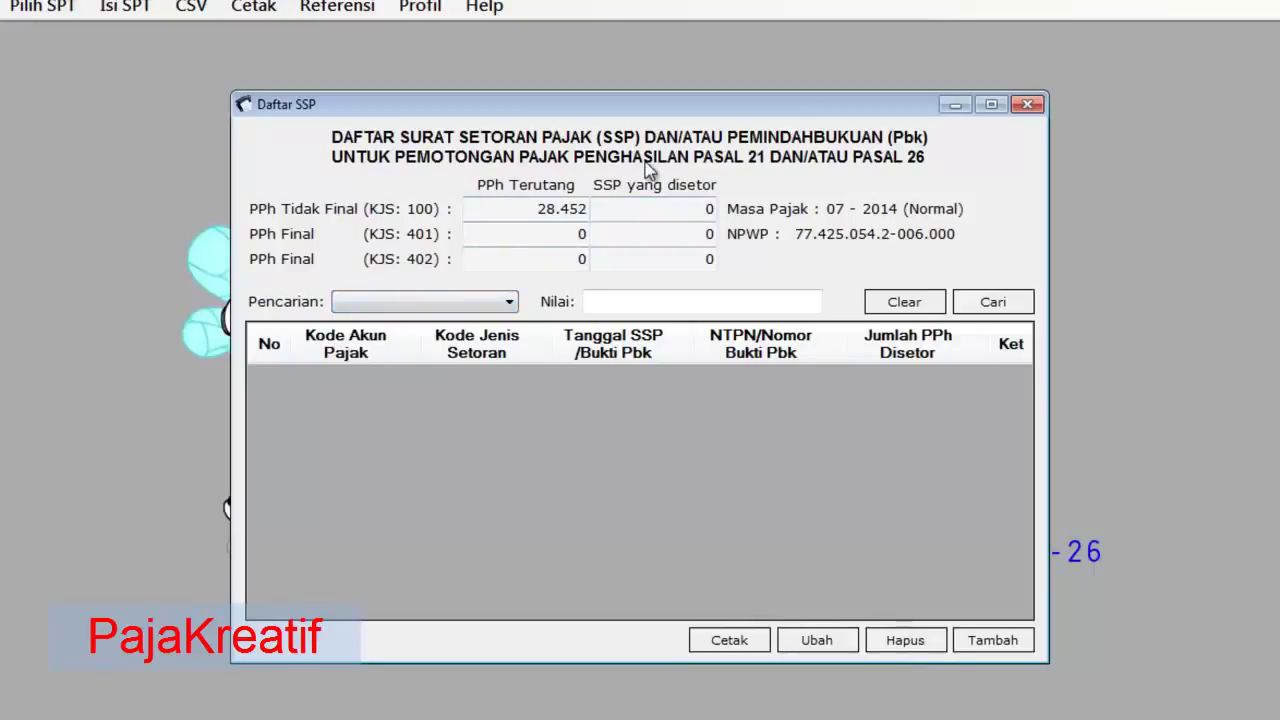
left_click(535, 207)
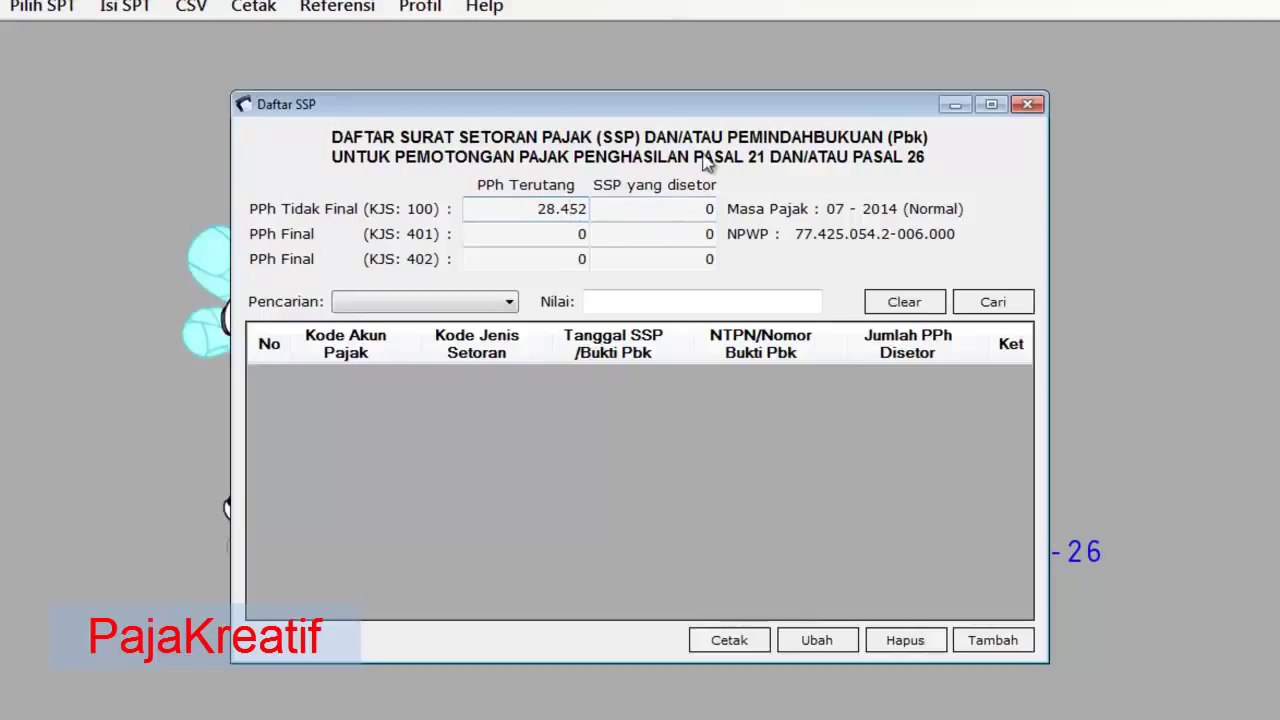
left_click(695, 215)
double_click(695, 215)
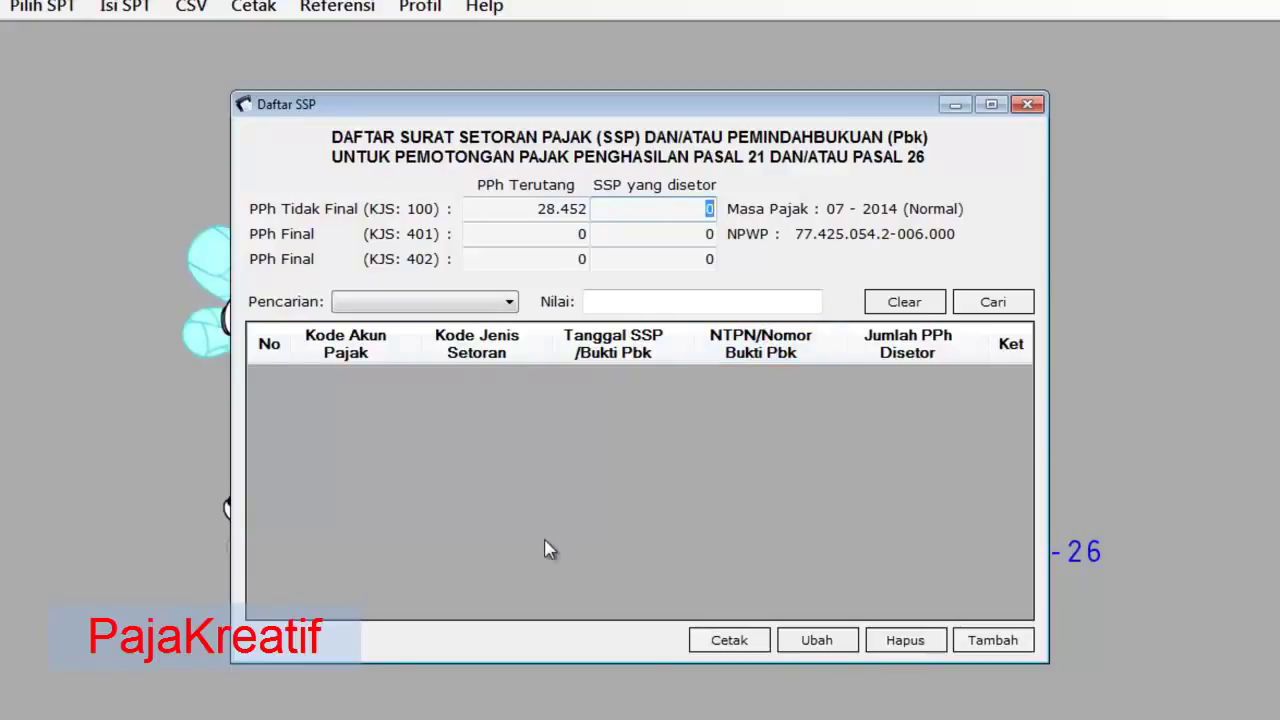
- Add a new SSP entry with account code 411121 and deposit type 100
left_click(993, 640)
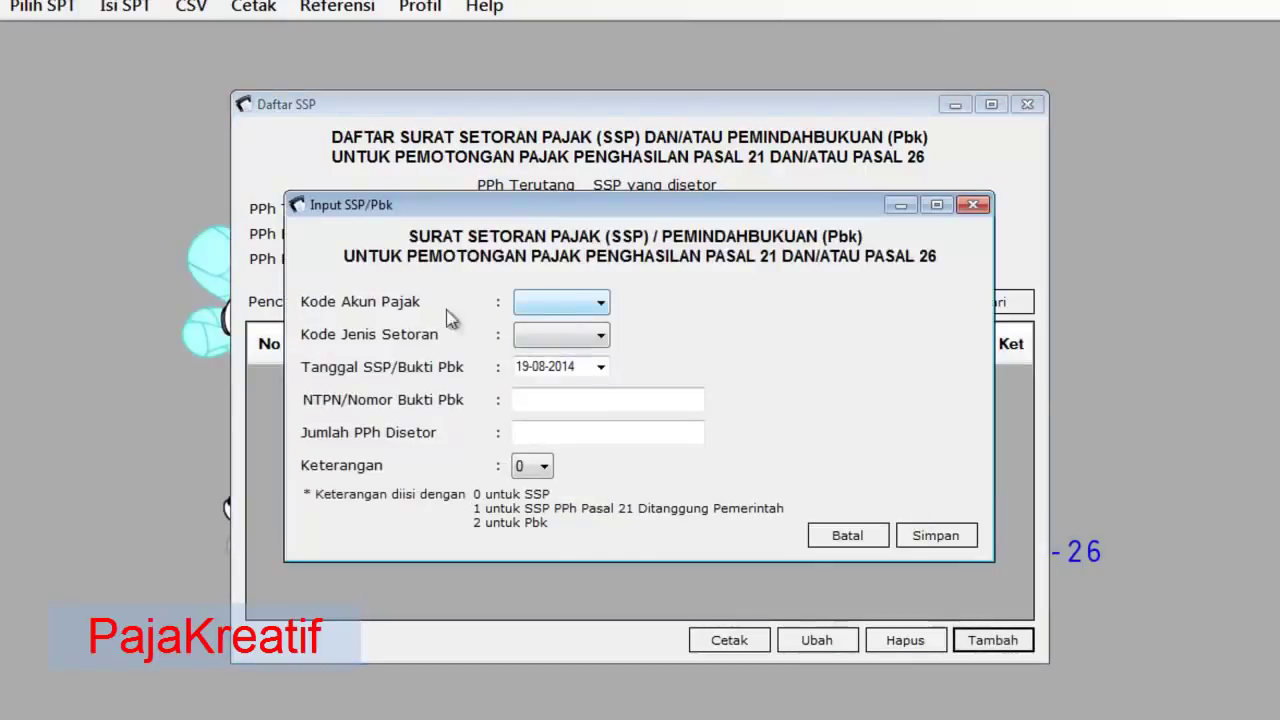
left_click(558, 305)
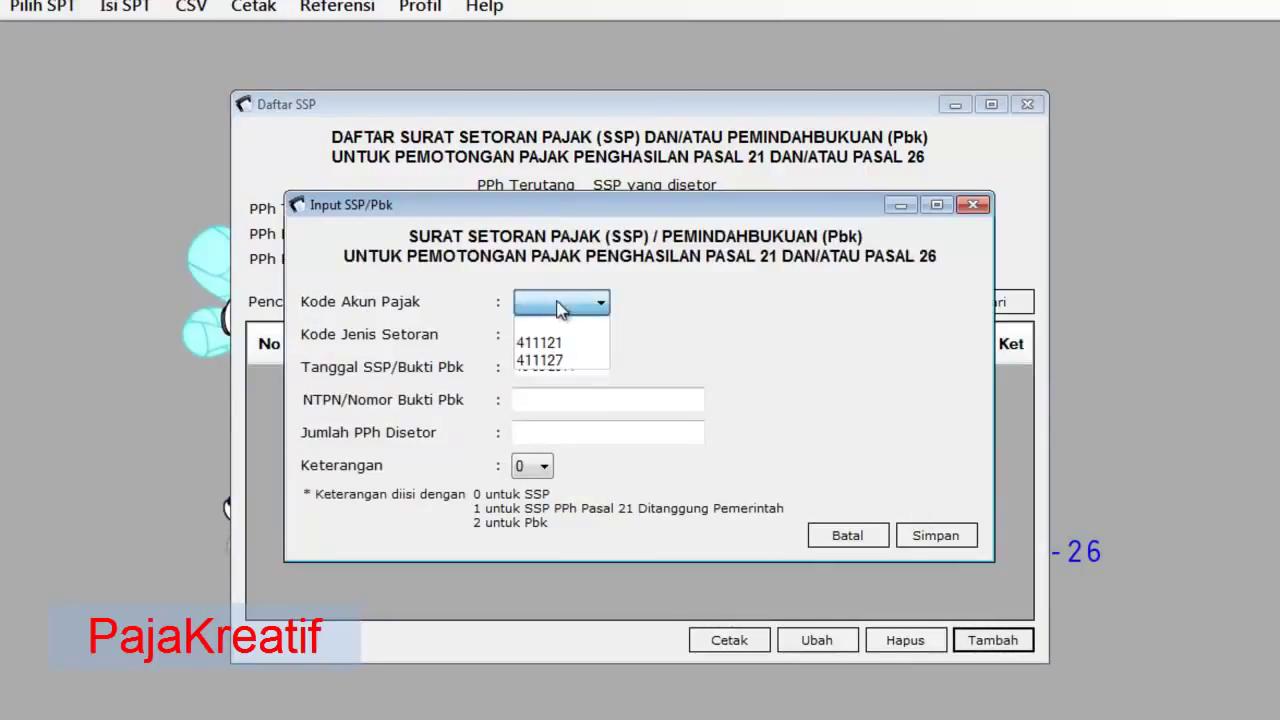
left_click(560, 343)
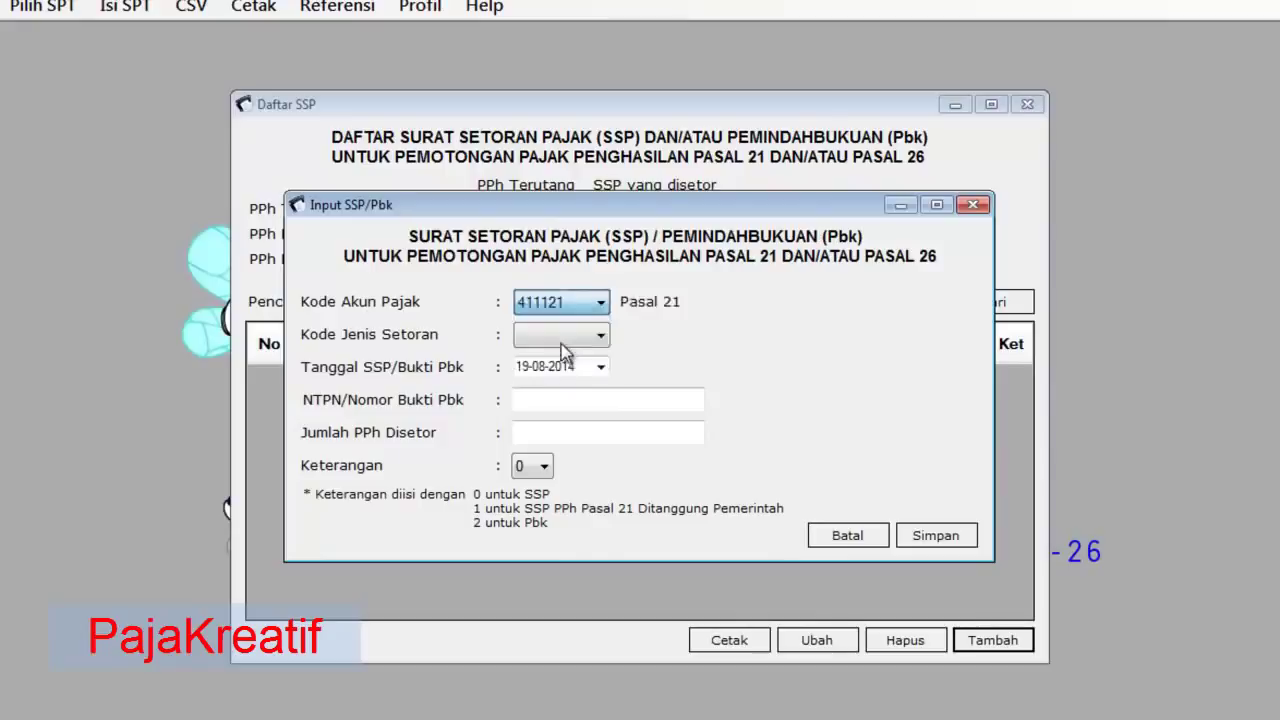
left_click(596, 302)
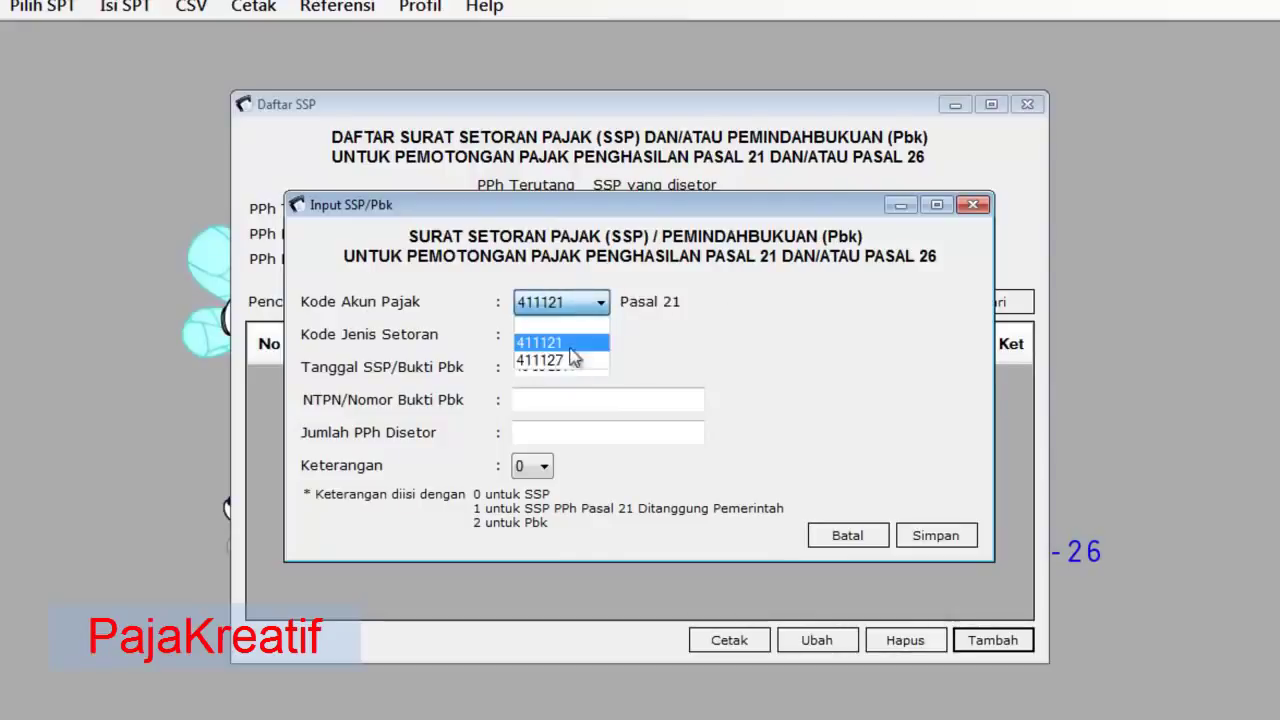
left_click(570, 362)
left_click(594, 306)
left_click(592, 310)
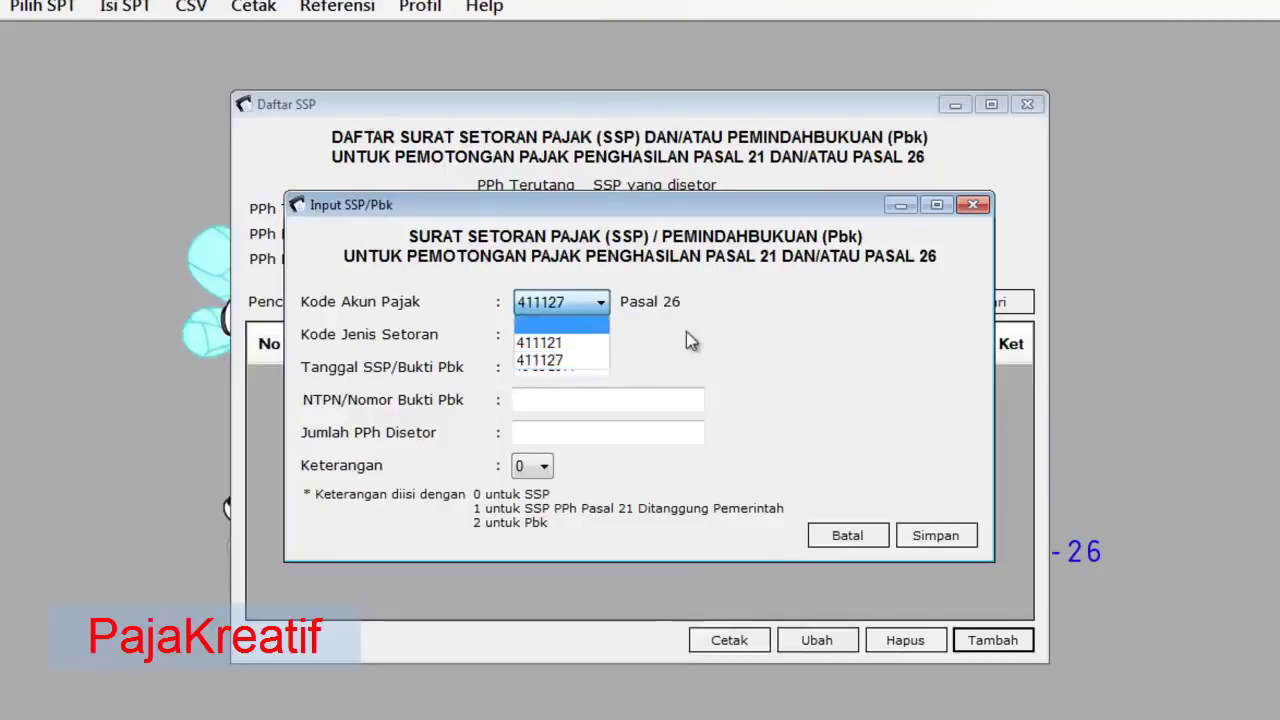
left_click(590, 330)
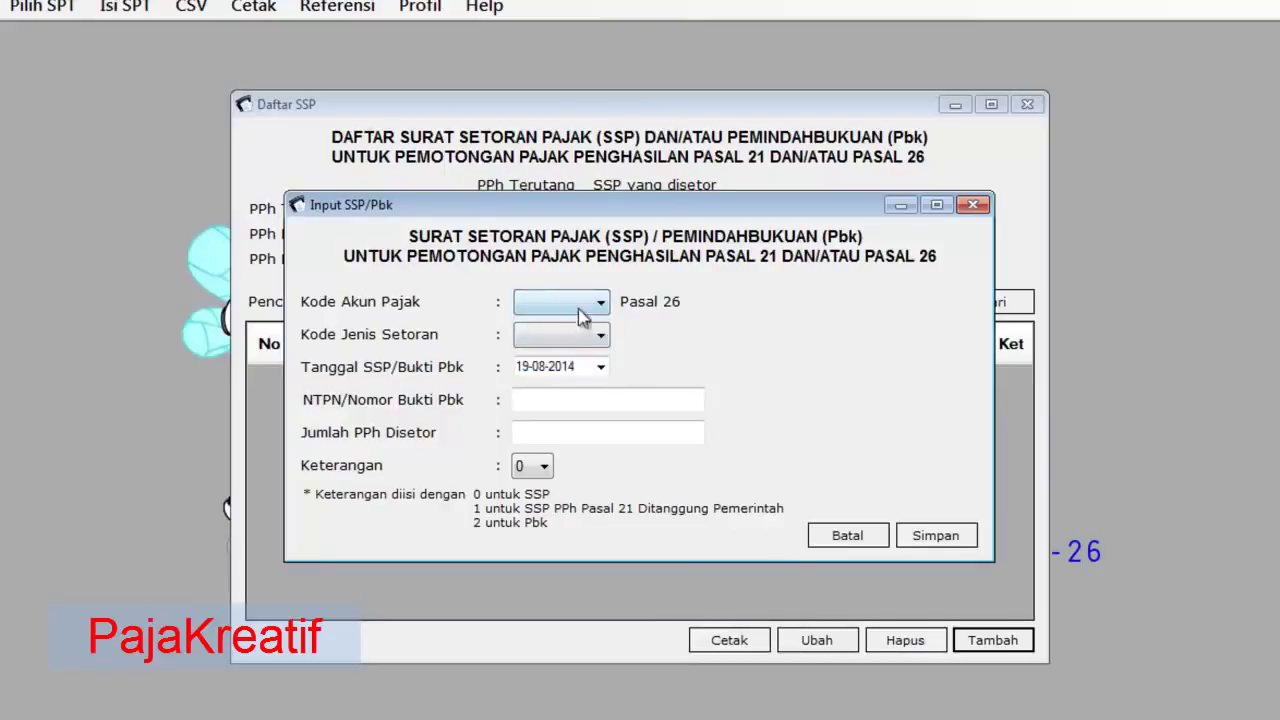
left_click(592, 302)
left_click(563, 344)
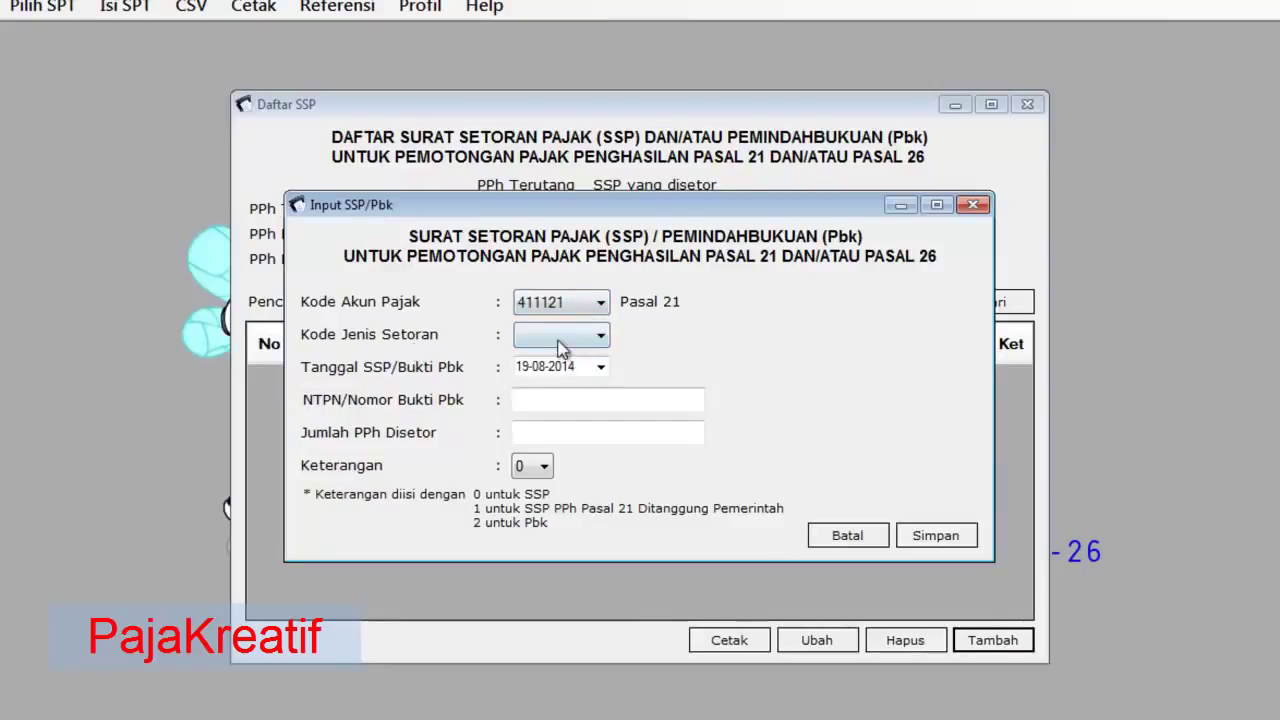
left_click(567, 343)
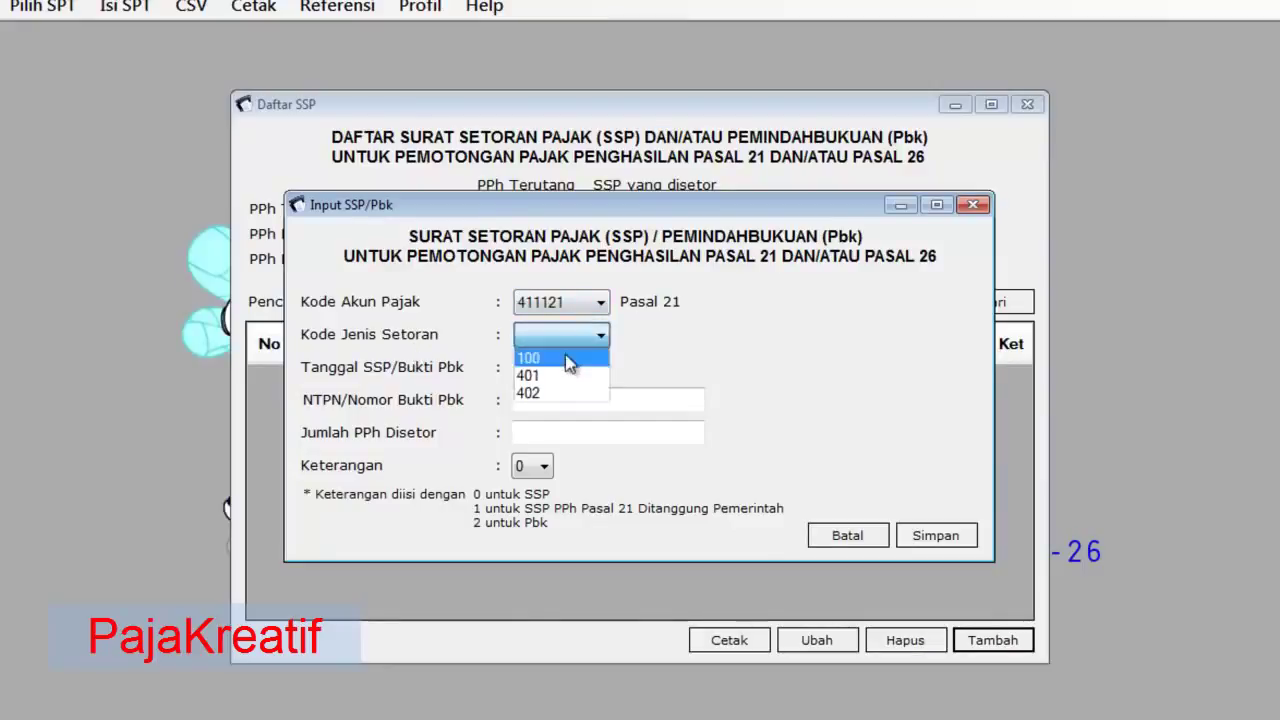
left_click(571, 358)
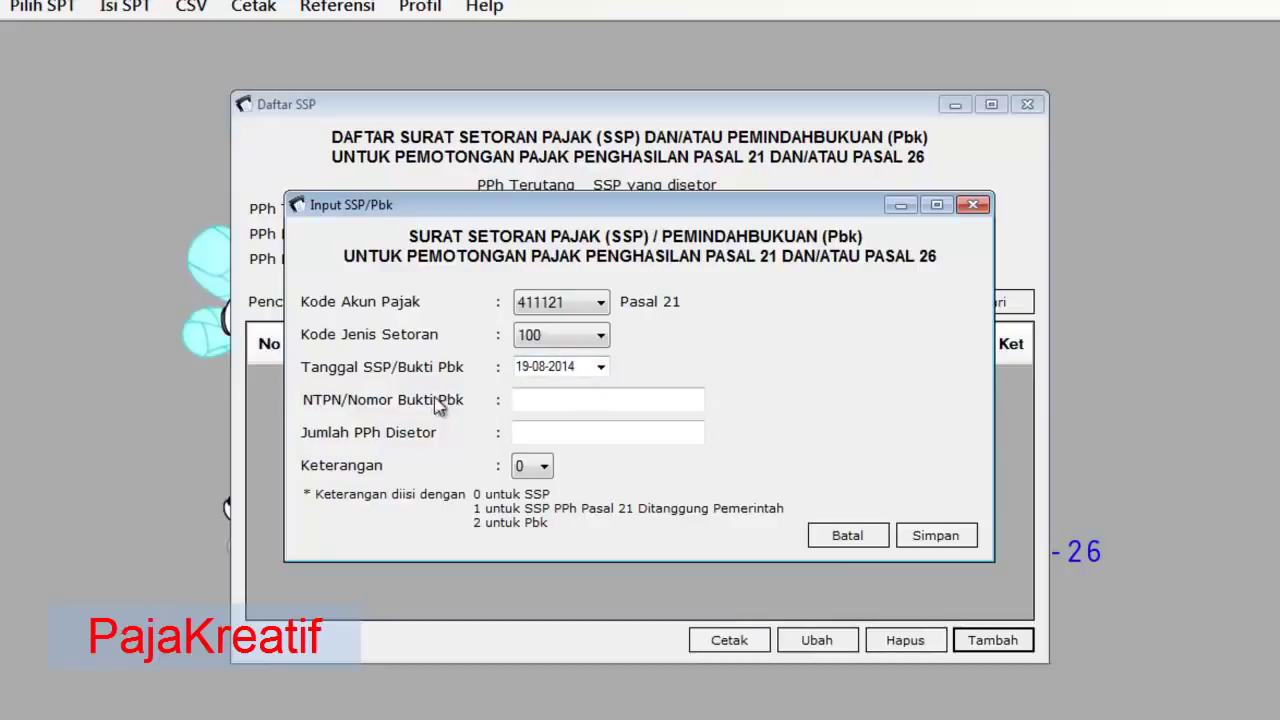
- Set the SSP date to 10-08-2014 and paste the NTPN copied from the Excel sheet
left_click(587, 399)
left_click(600, 368)
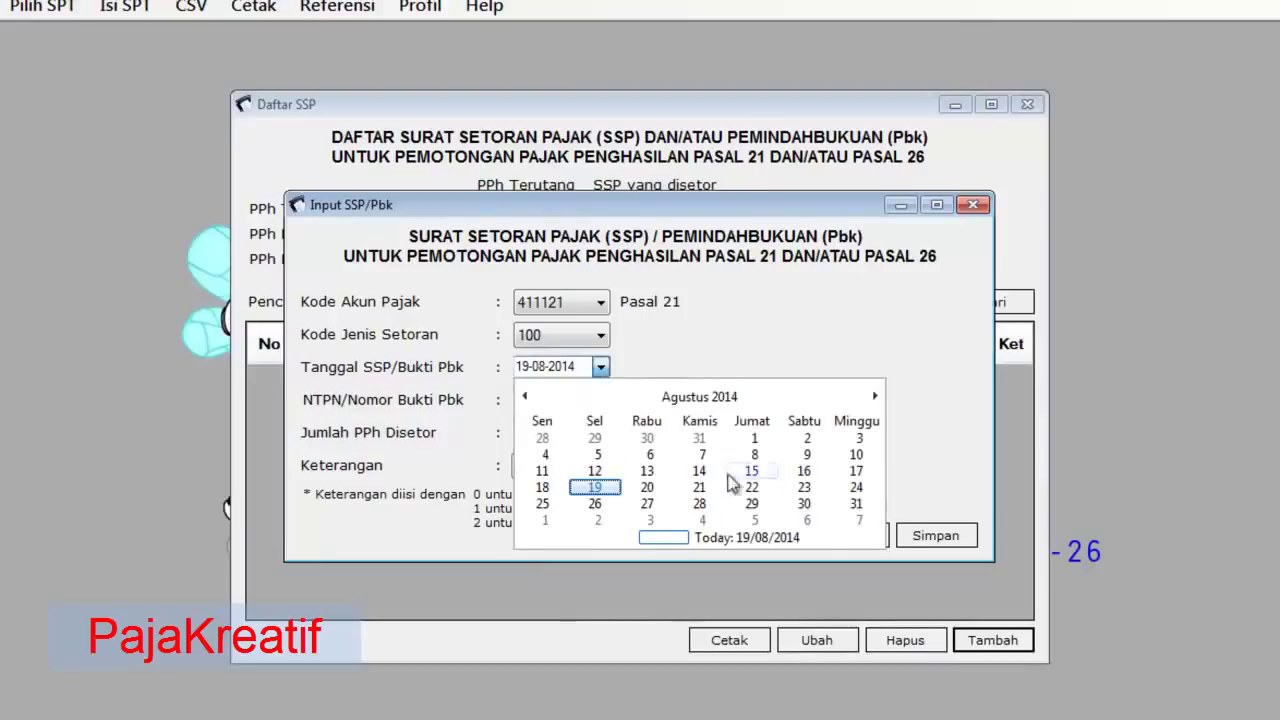
left_click(856, 454)
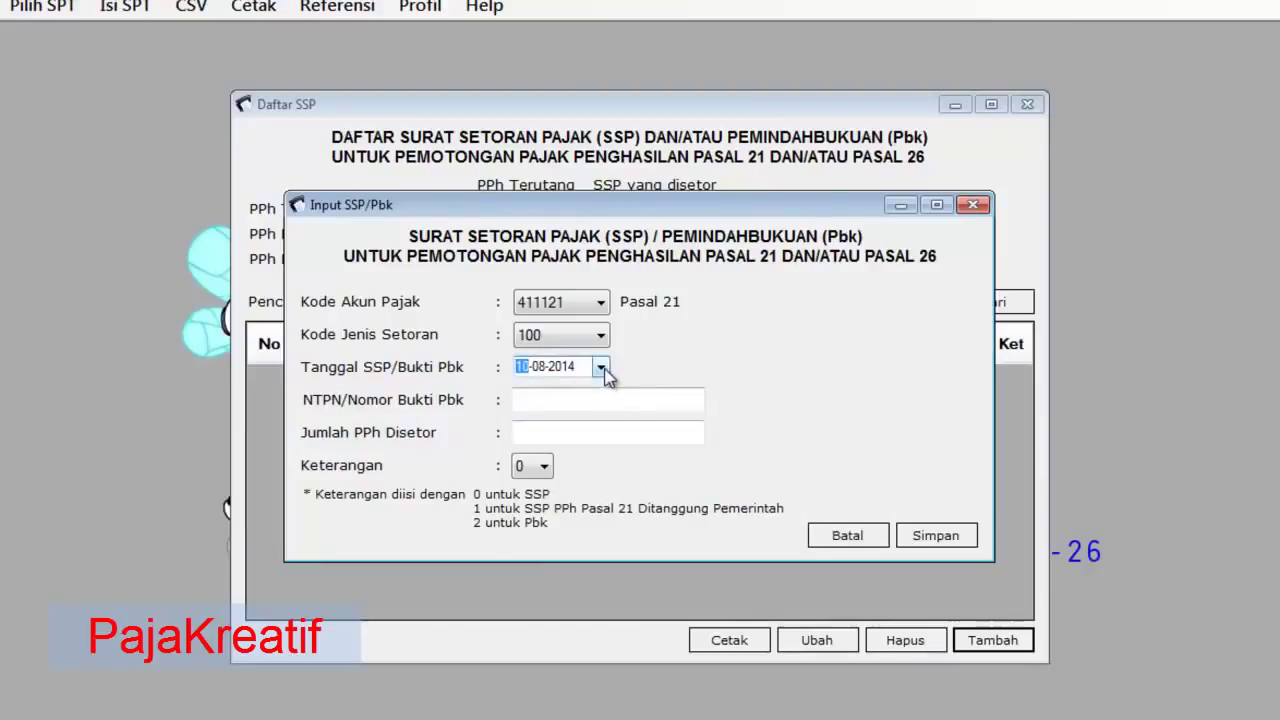
left_click(567, 402)
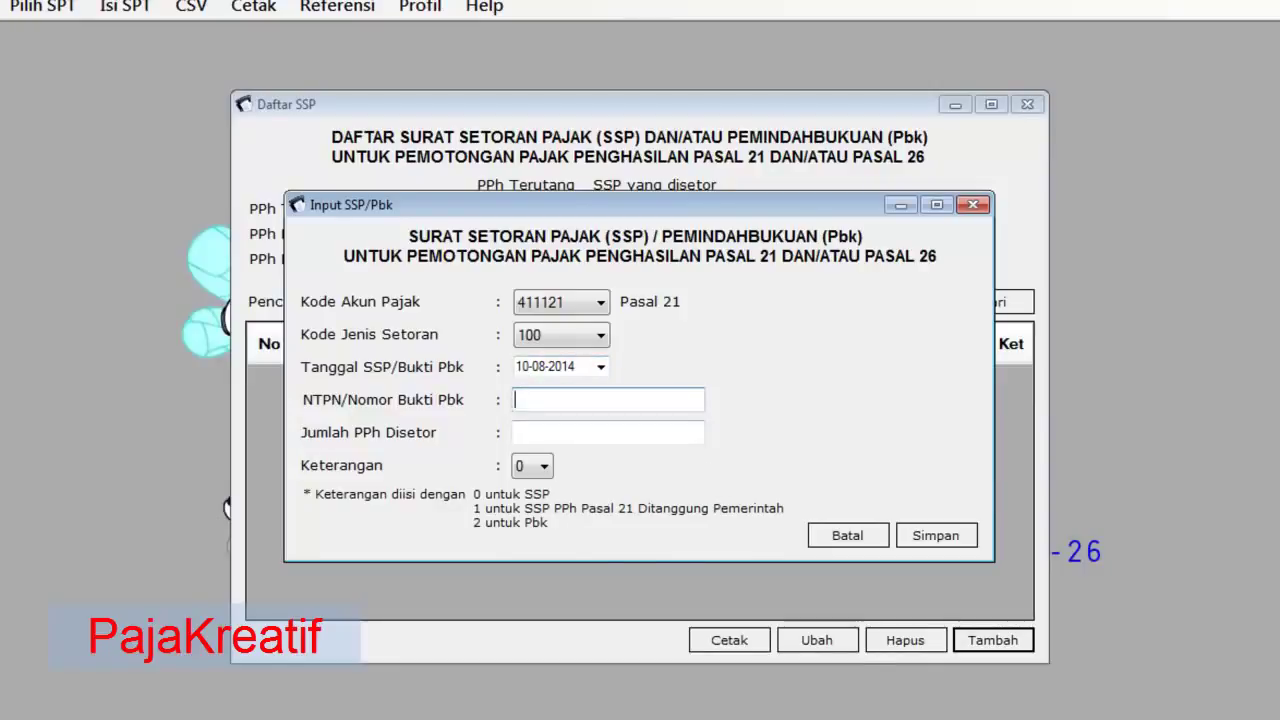
key("alt+Tab")
left_click(440, 341)
key("ctrl+c")
key("alt+Tab")
right_click(551, 400)
left_click(603, 497)
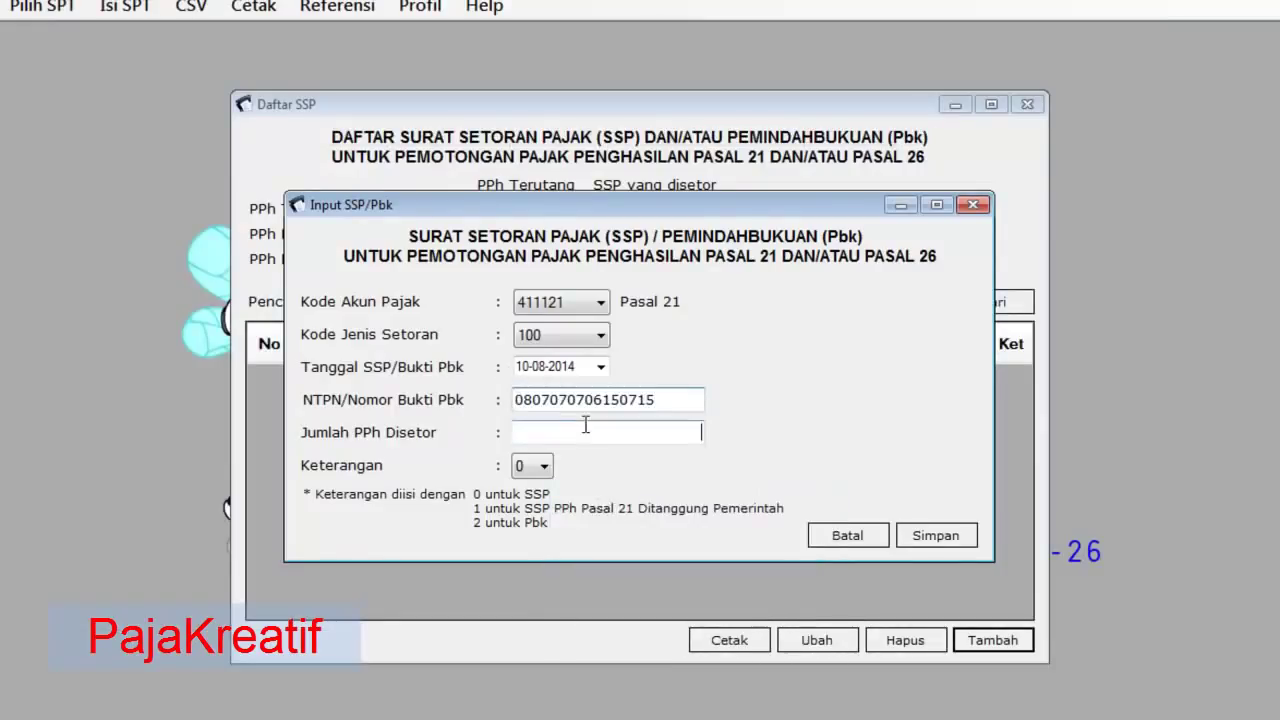
- Paste 28.452 from Excel as the amount deposited and save the SSP entry
key("alt+Tab")
left_click(440, 372)
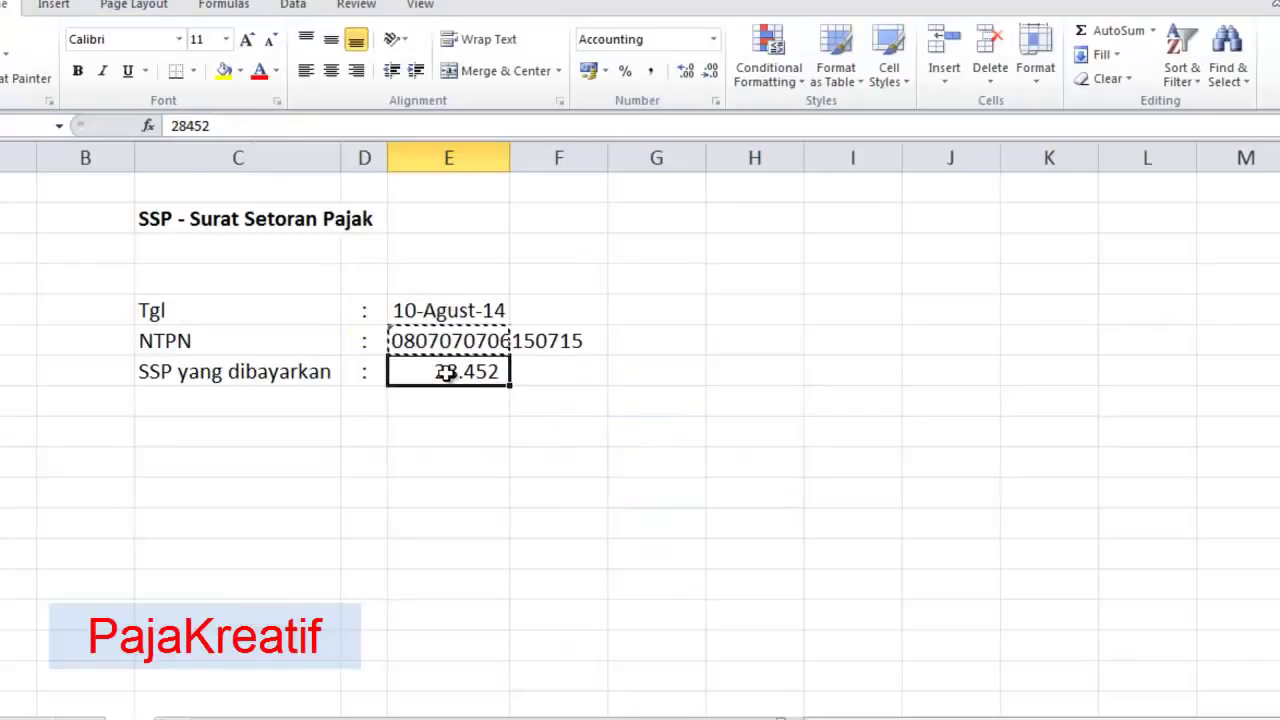
key("ctrl+c")
key("alt+Tab")
left_click(635, 431)
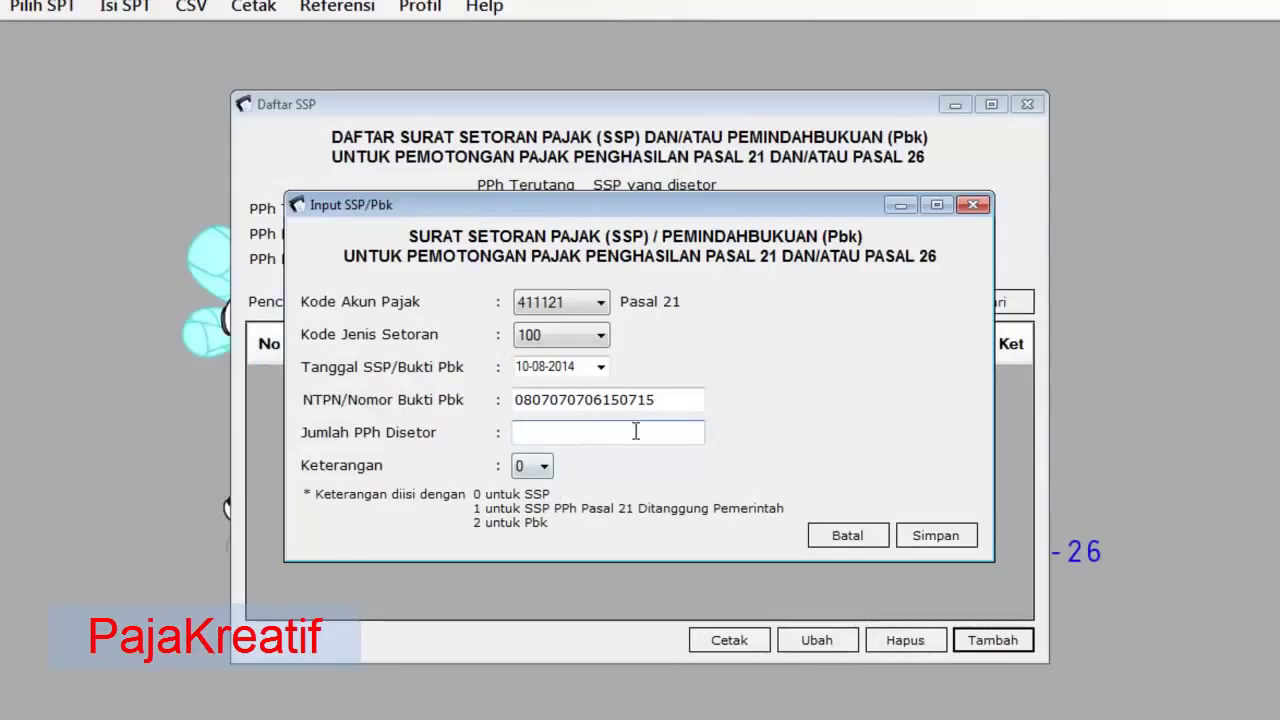
key("ctrl+v")
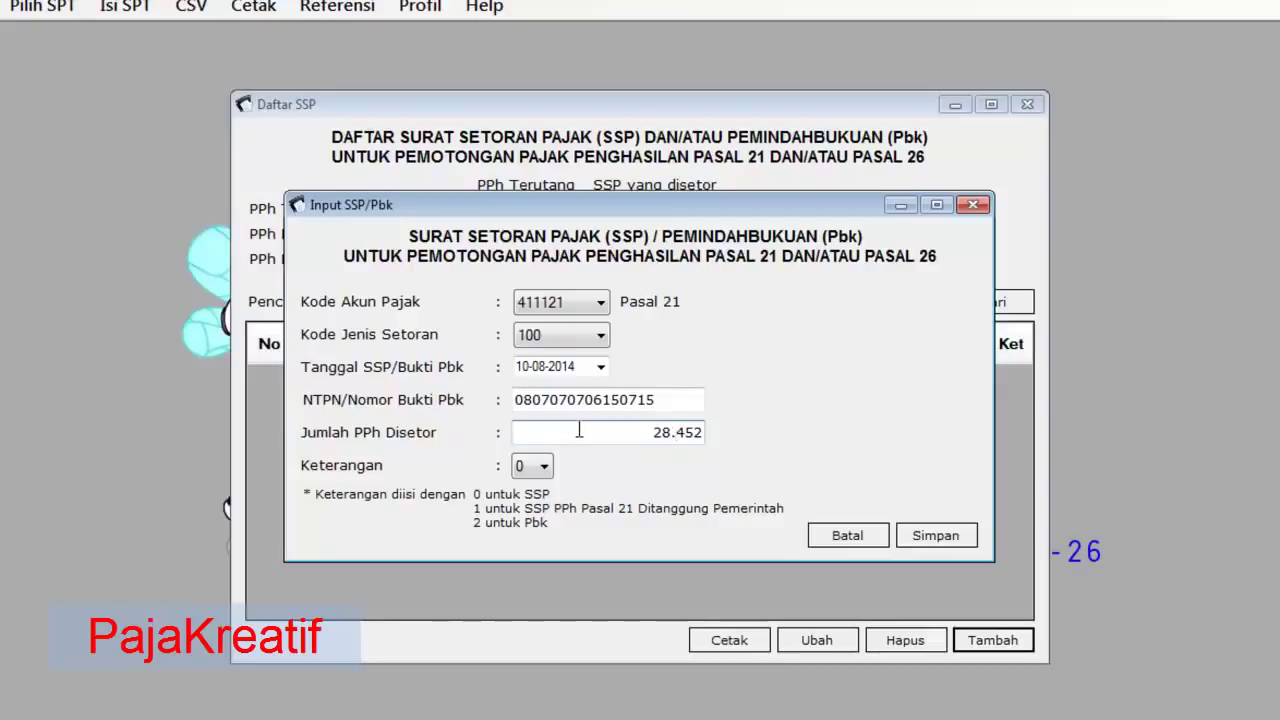
left_click(948, 538)
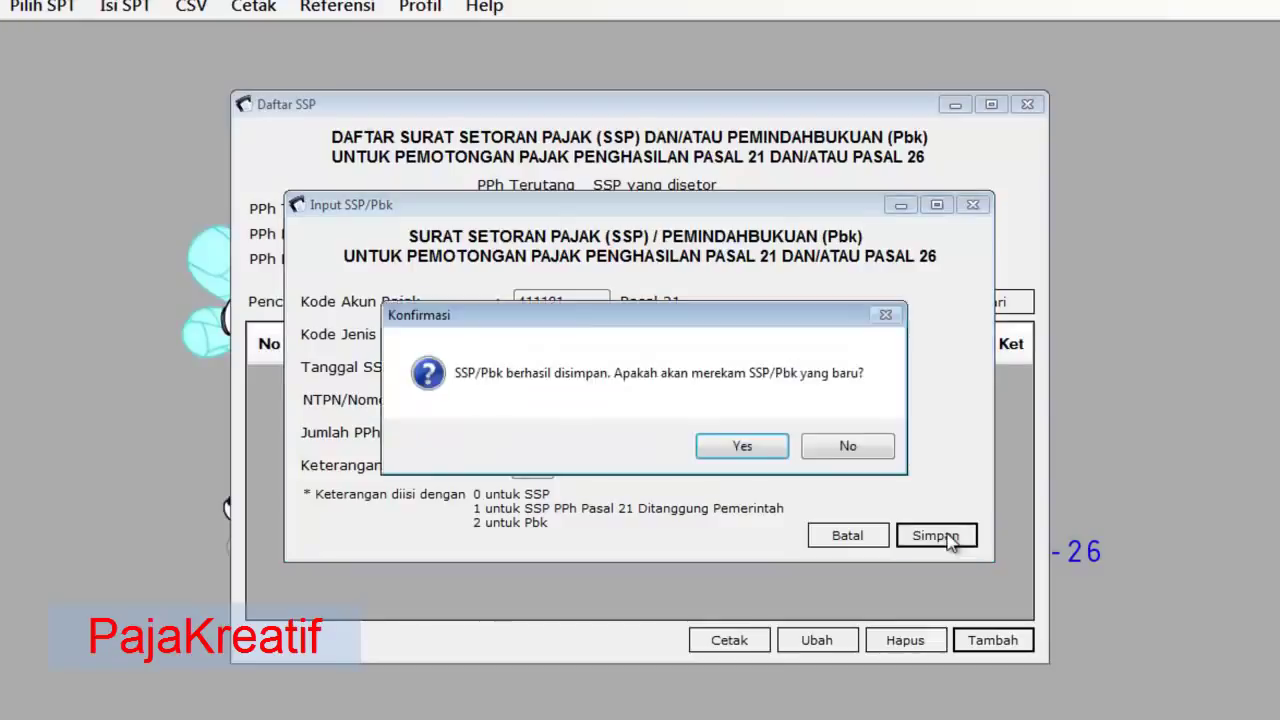
- Decline adding another SSP and close the Daftar SSP list showing 28.452 deposited
left_click(814, 452)
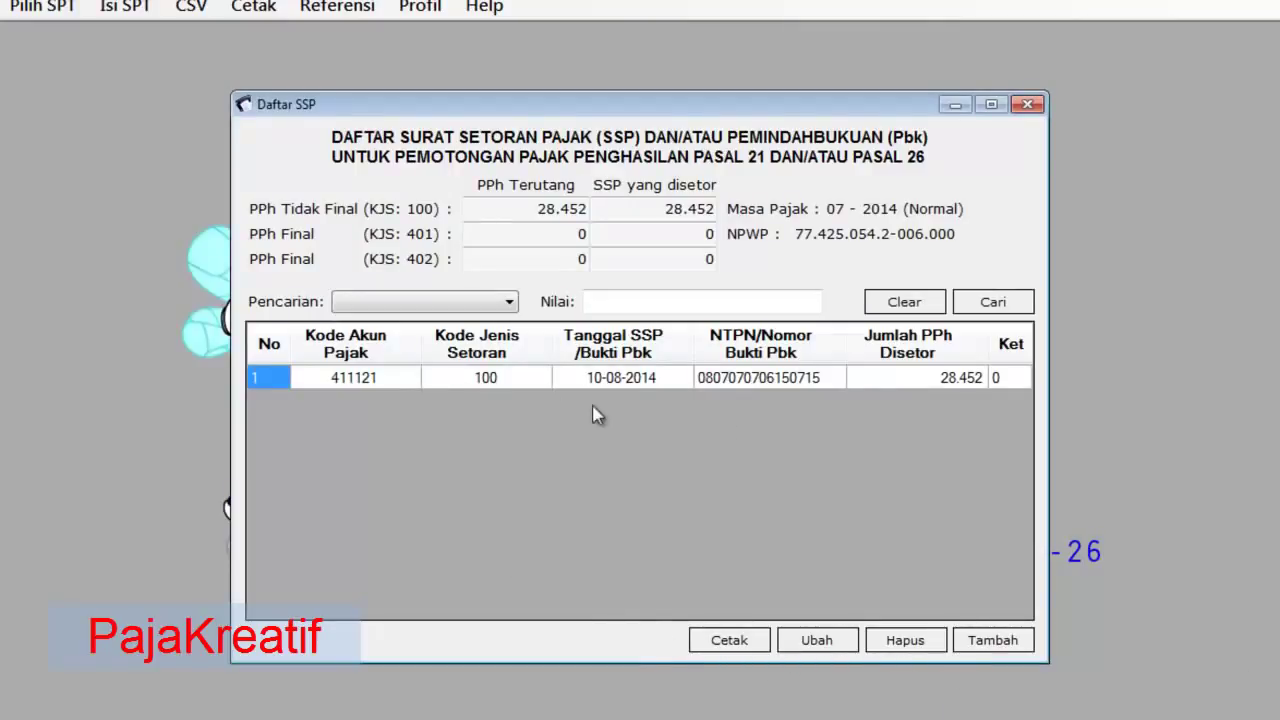
left_click(1029, 106)
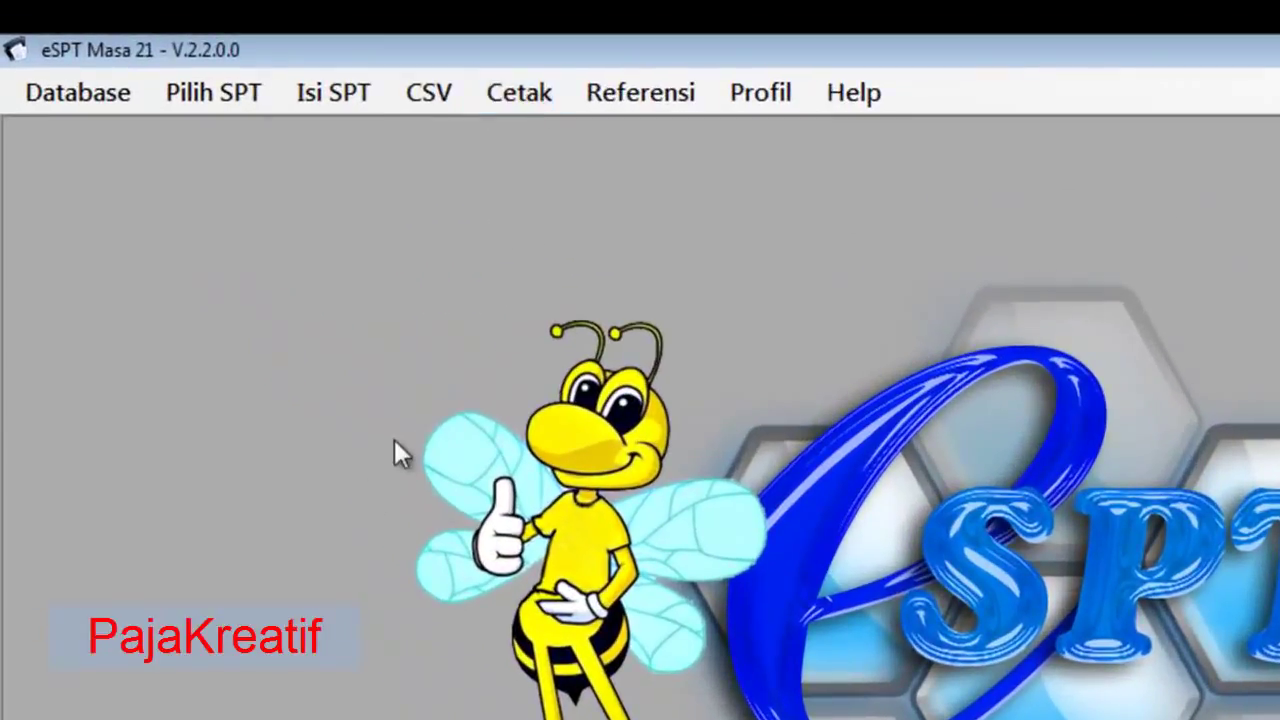
- Preview the 1721 form from Cetak > Formulir SPT, then shrink it and move it aside
left_click(530, 100)
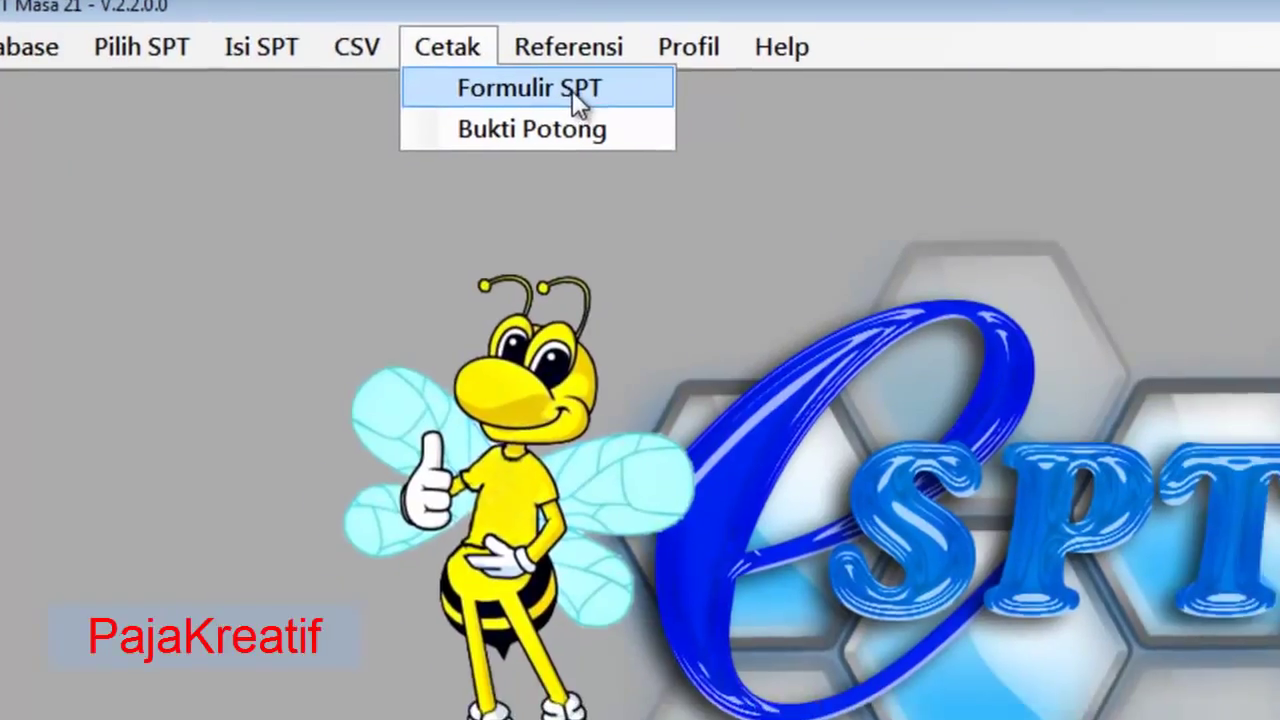
left_click(645, 135)
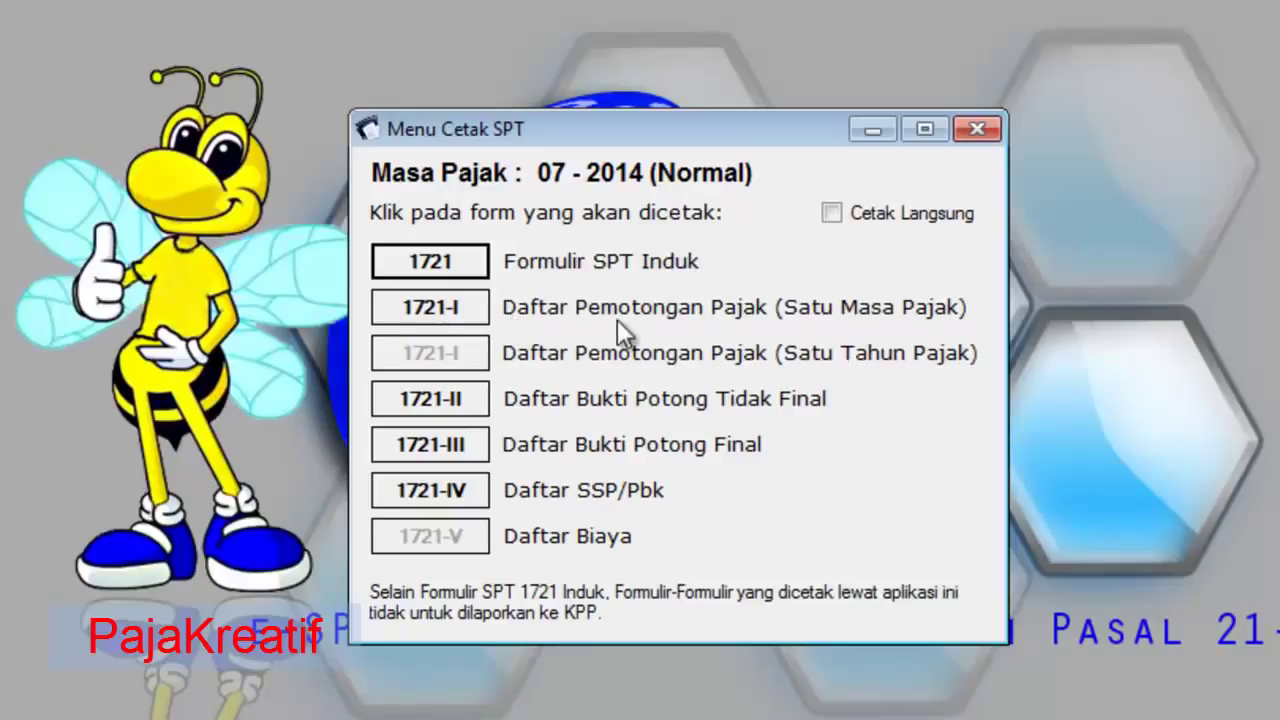
left_click(462, 264)
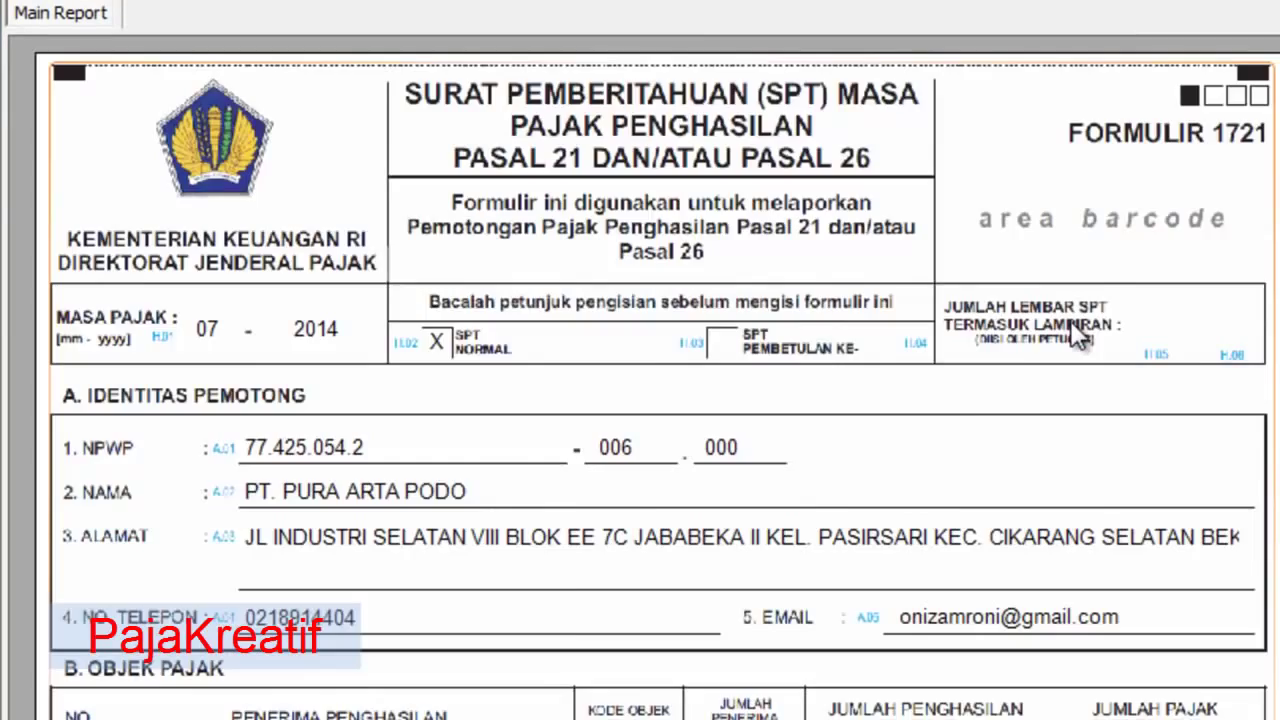
scroll(1060, 340, "down", 15)
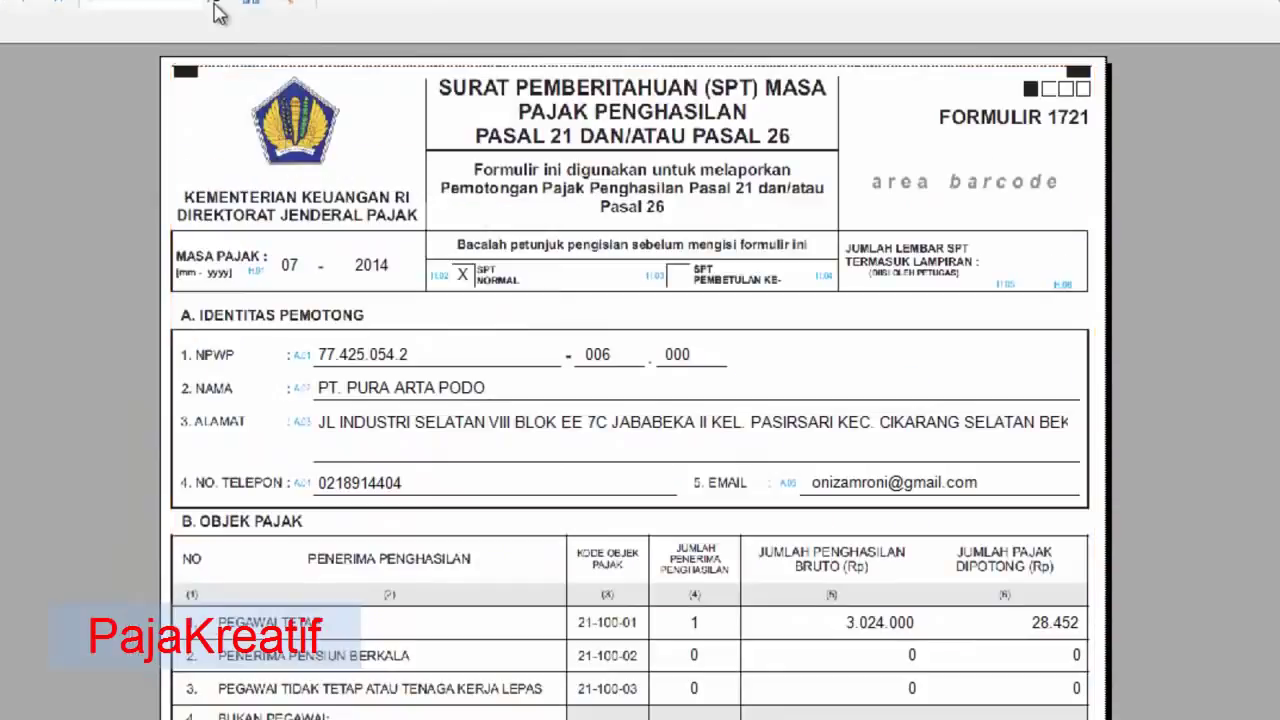
scroll(571, 343, "down", 10)
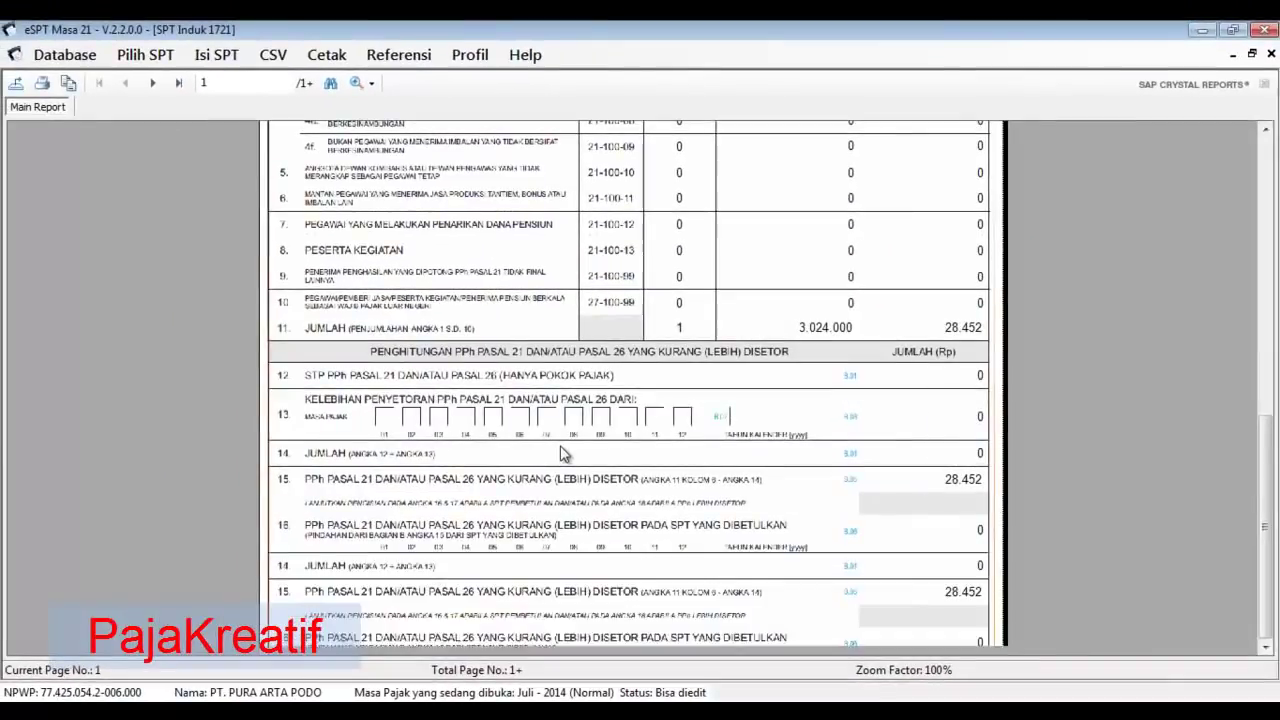
left_click(1275, 41)
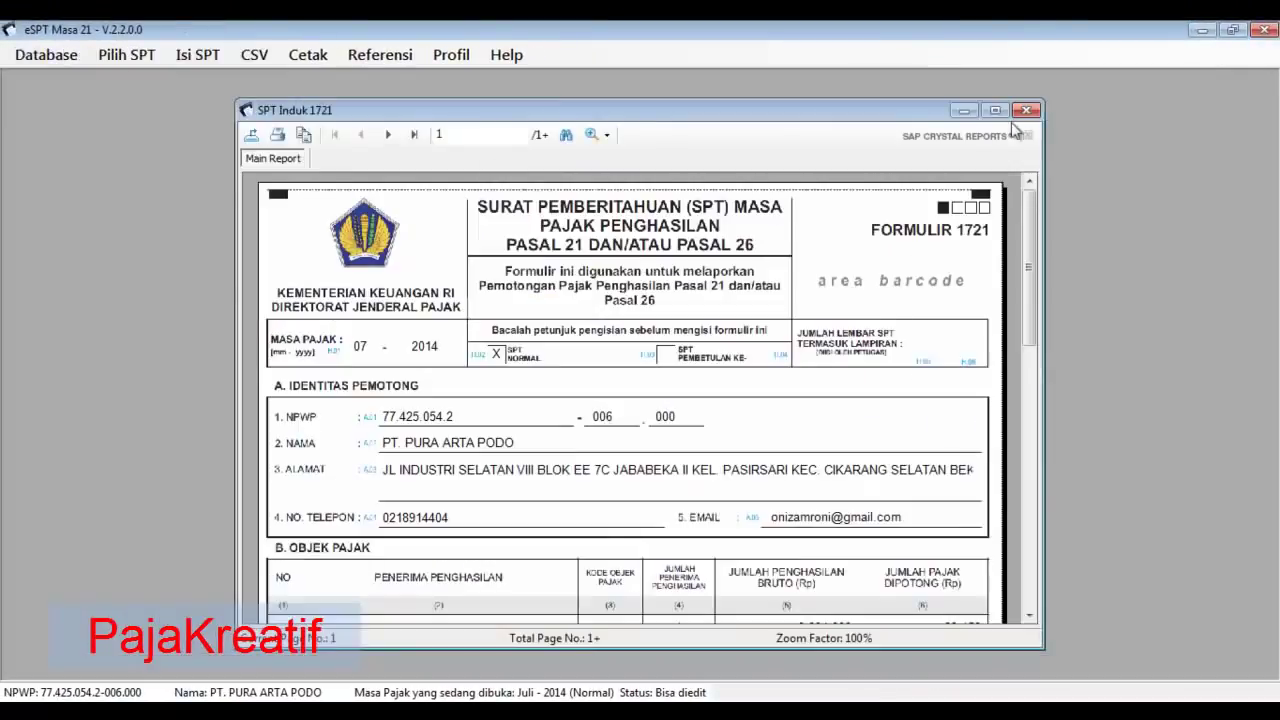
left_click_drag(927, 111, 470, 526)
- Review the 1721-I withholding list preview full-size, then close it and the Menu Cetak SPT dialog
left_click(487, 517)
left_click(789, 330)
scroll(752, 417, "down", 2)
scroll(752, 417, "down", 1)
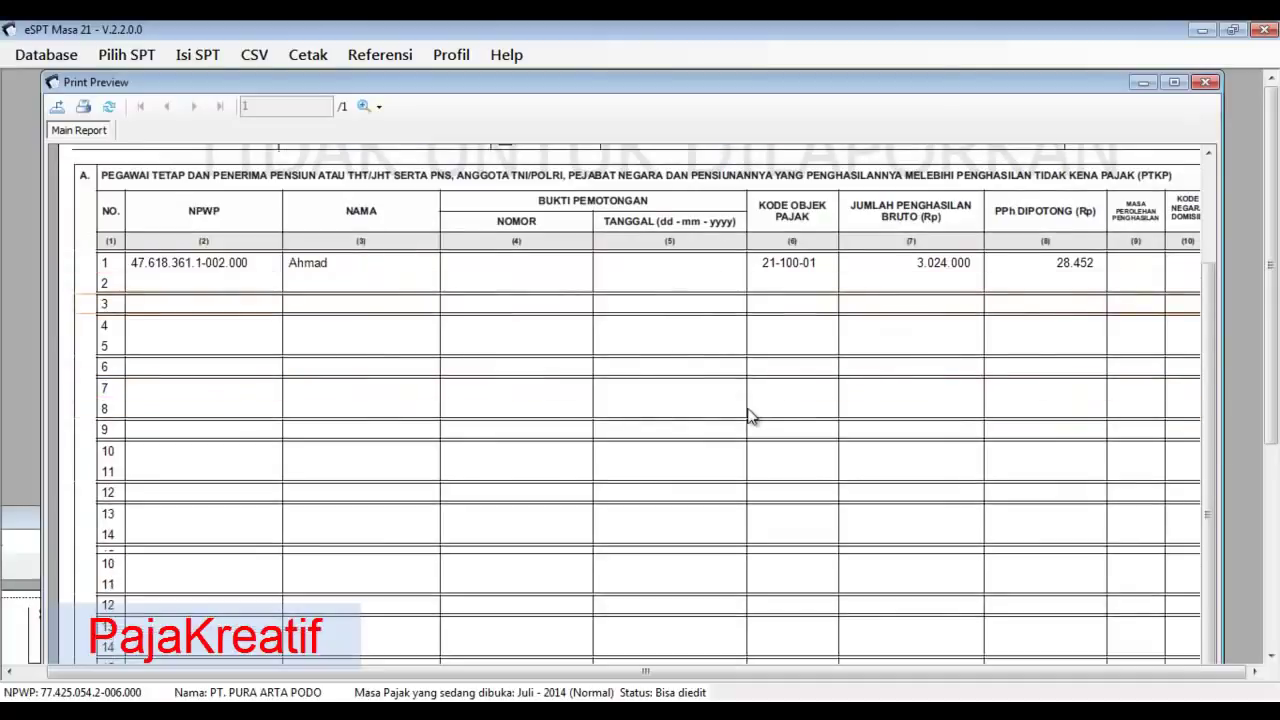
left_click(1182, 86)
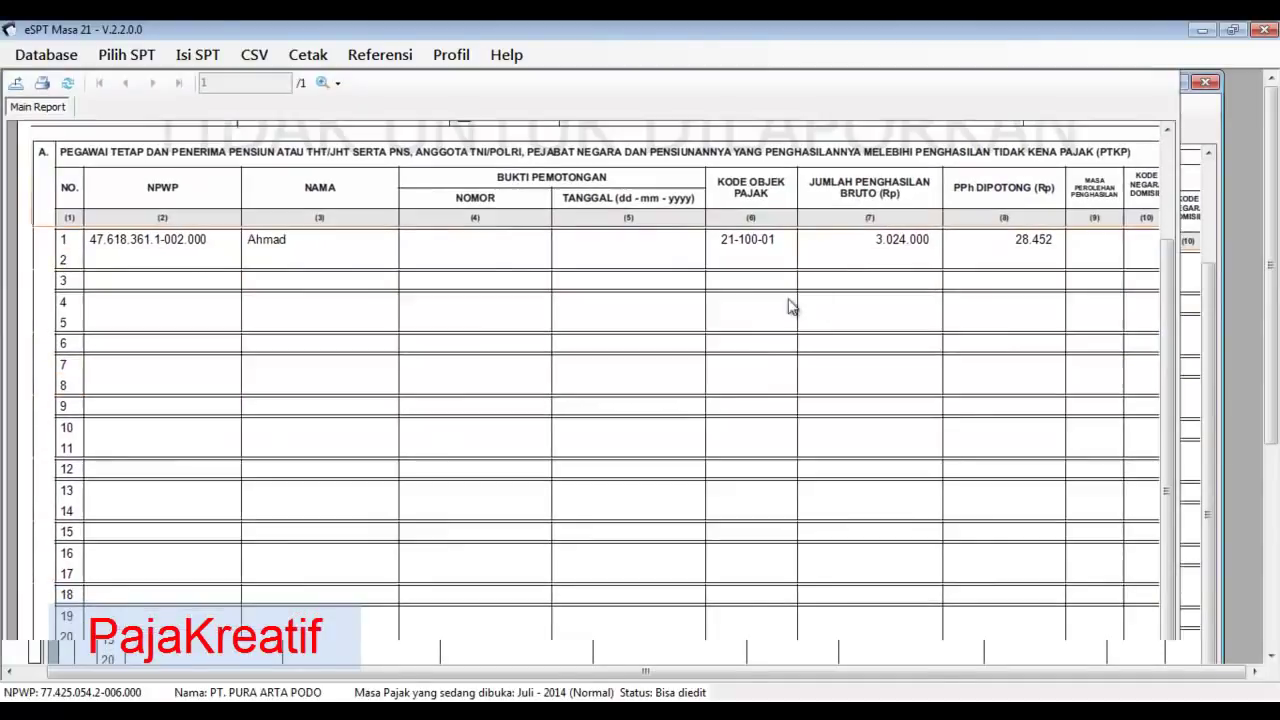
scroll(646, 391, "down", 5)
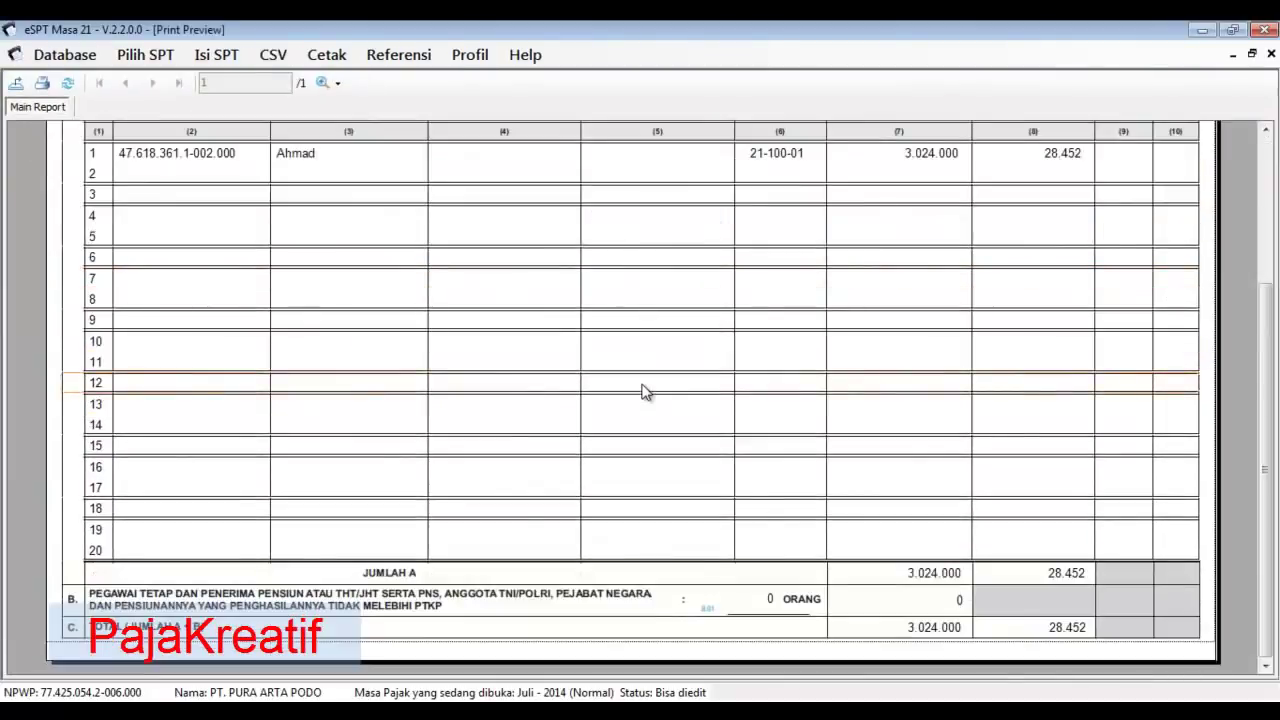
scroll(646, 391, "up", 5)
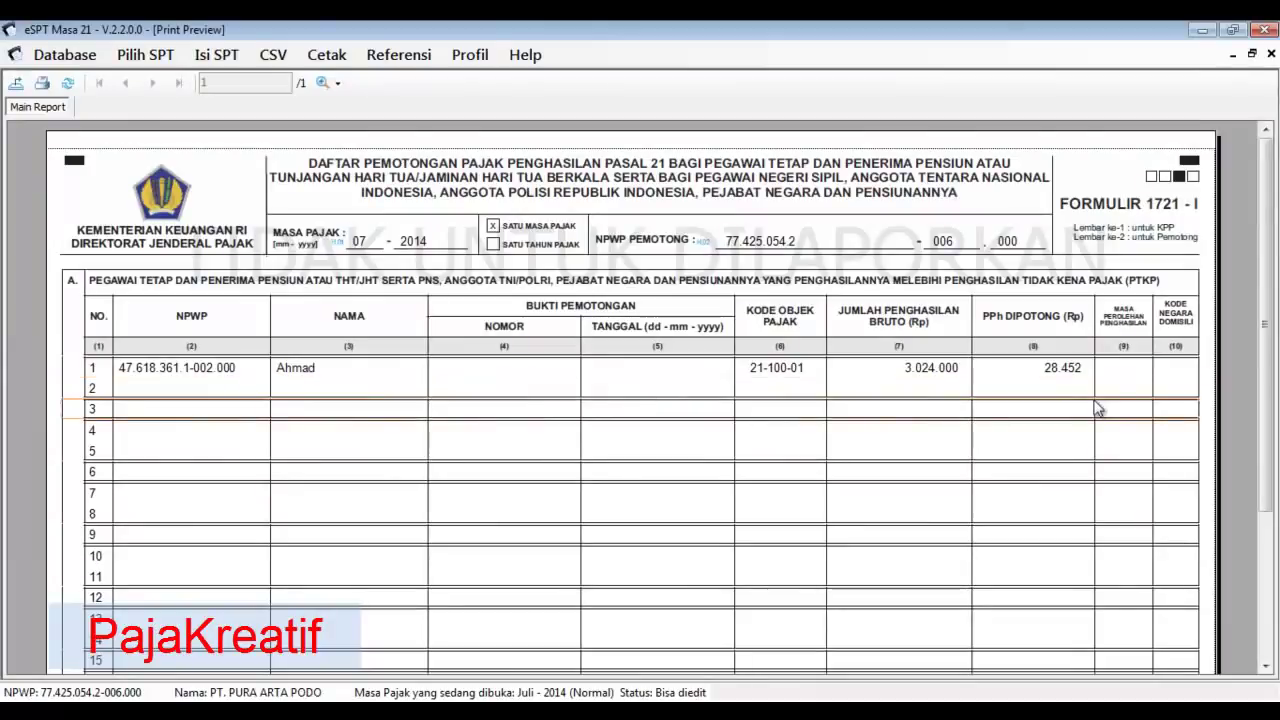
left_click(1270, 54)
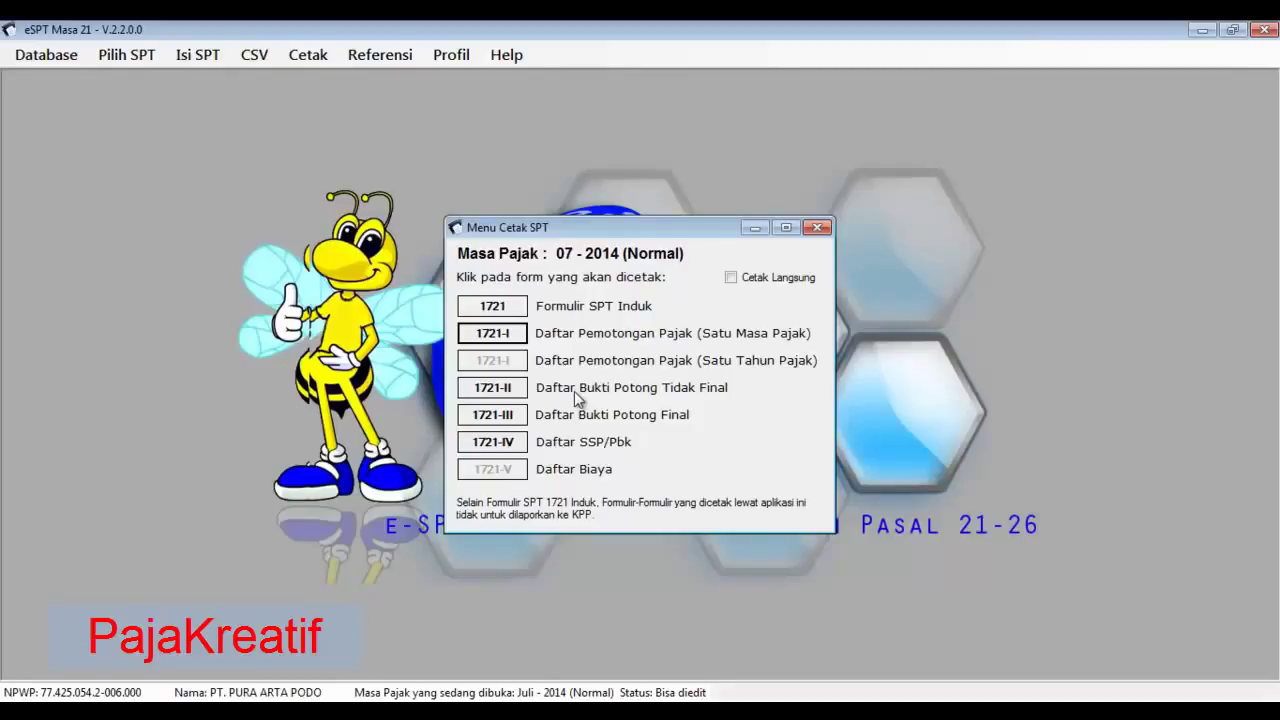
left_click(819, 228)
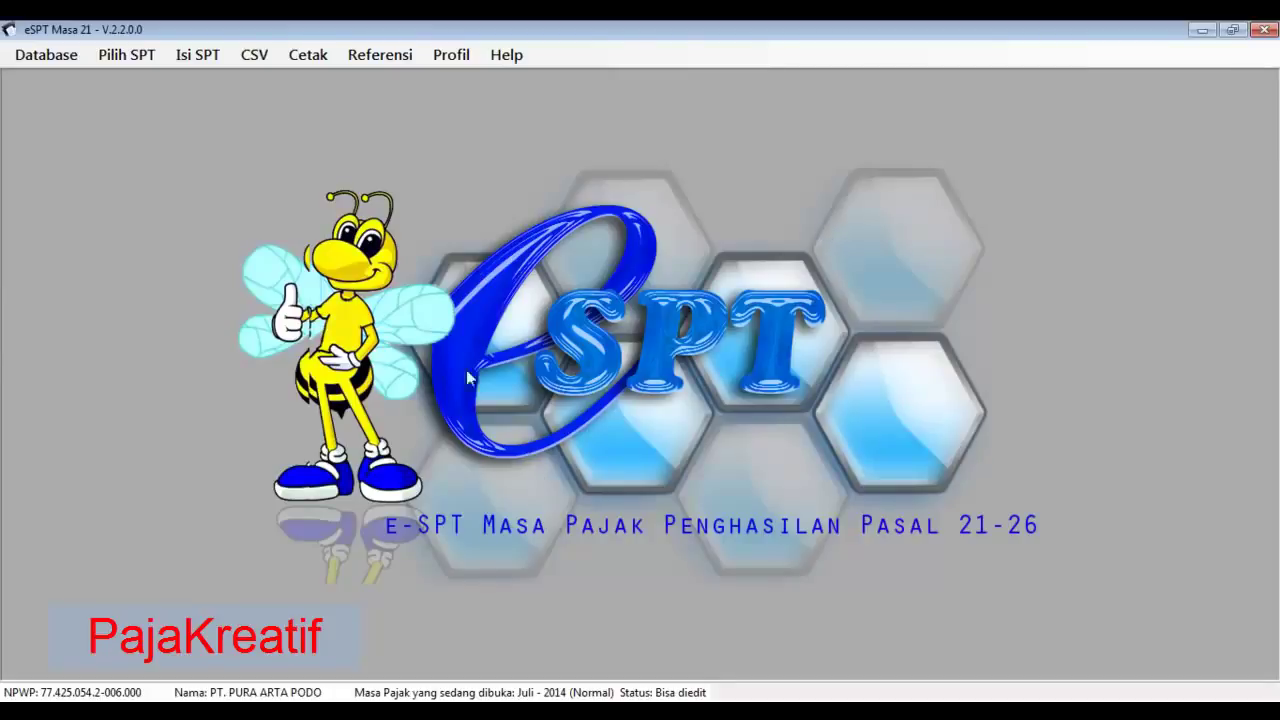
- Start CSV > Pelaporan SPT, check the KJS 100 PPh Terutang and SSP/Pbk disetor amounts, and generate the file
left_click(256, 60)
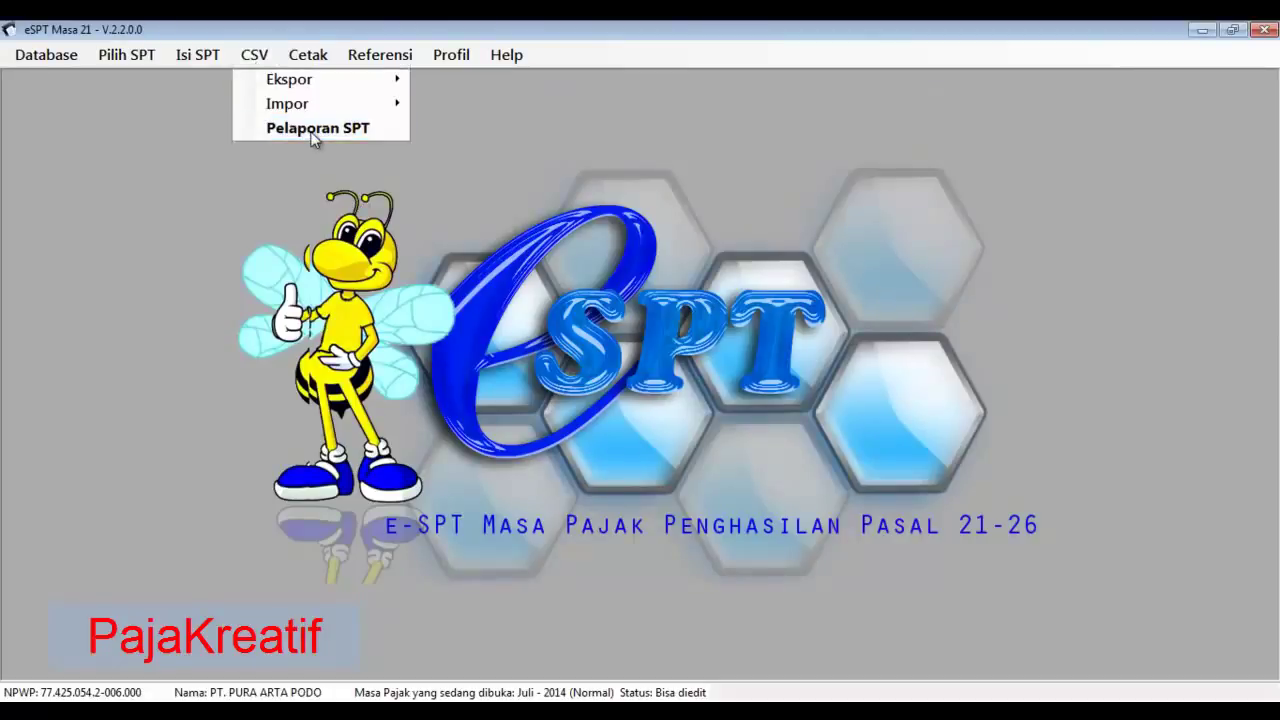
left_click(312, 131)
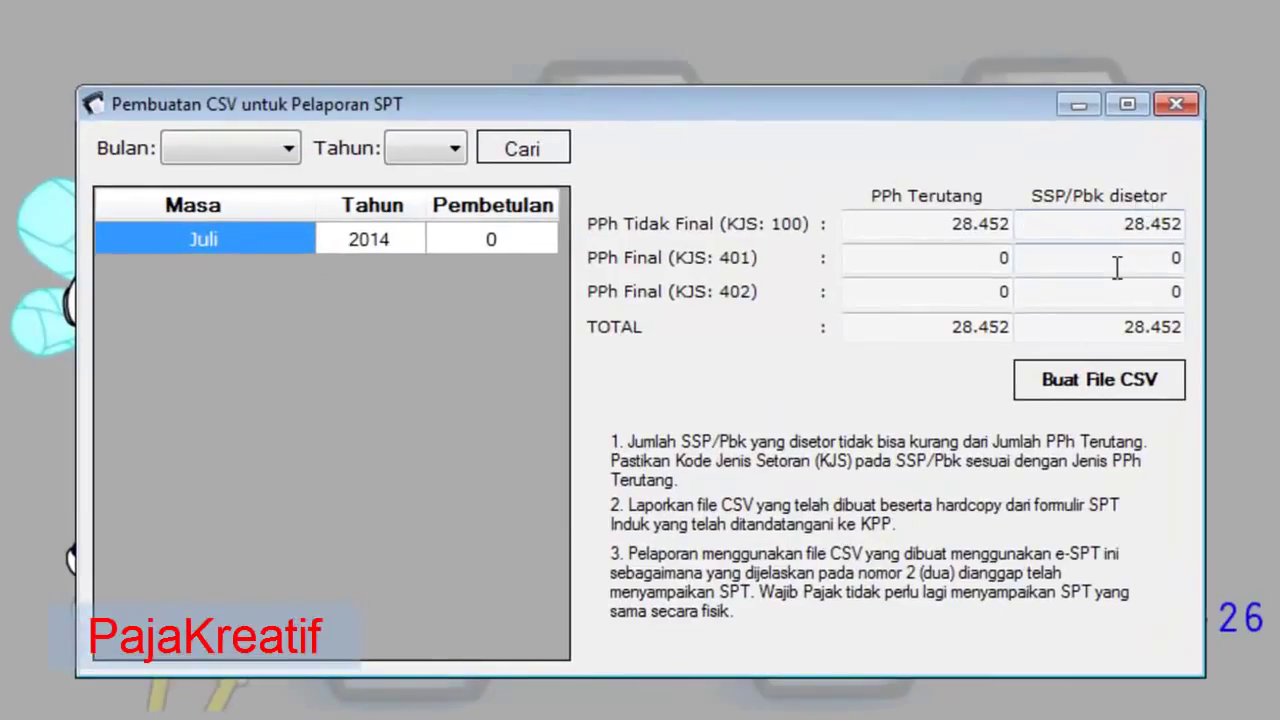
left_click(958, 224)
left_click(1134, 222)
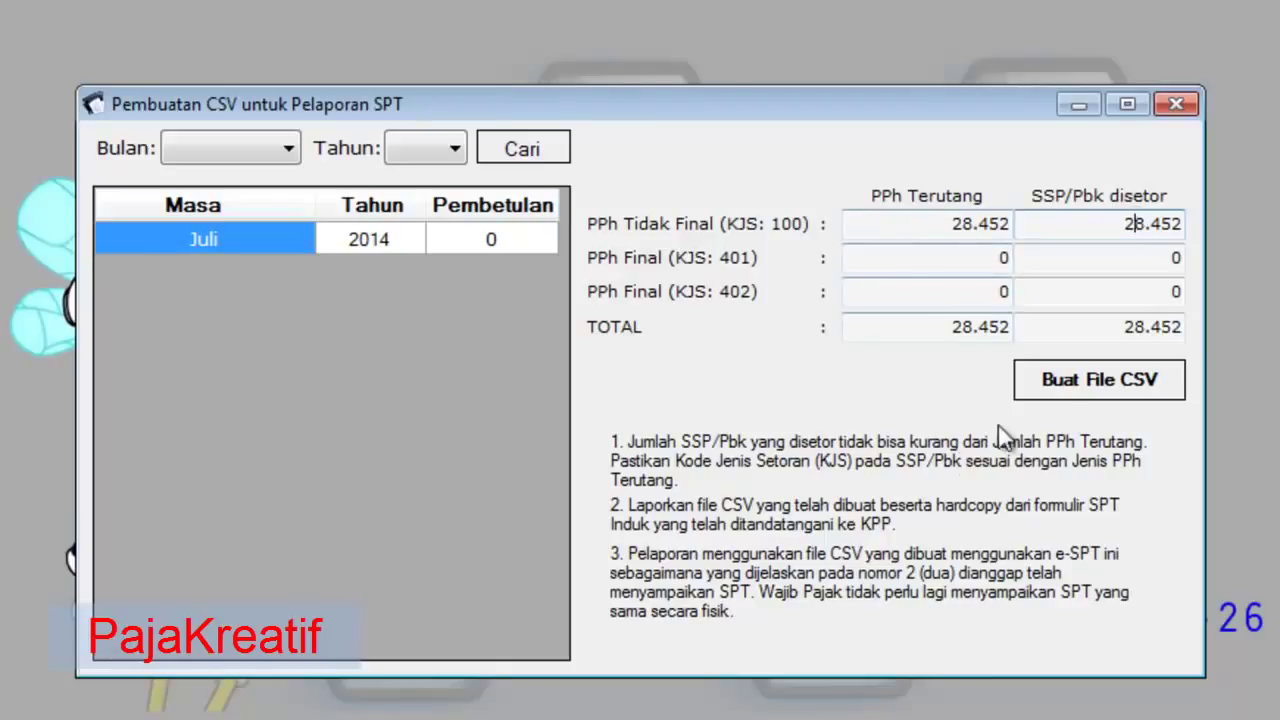
left_click(1090, 390)
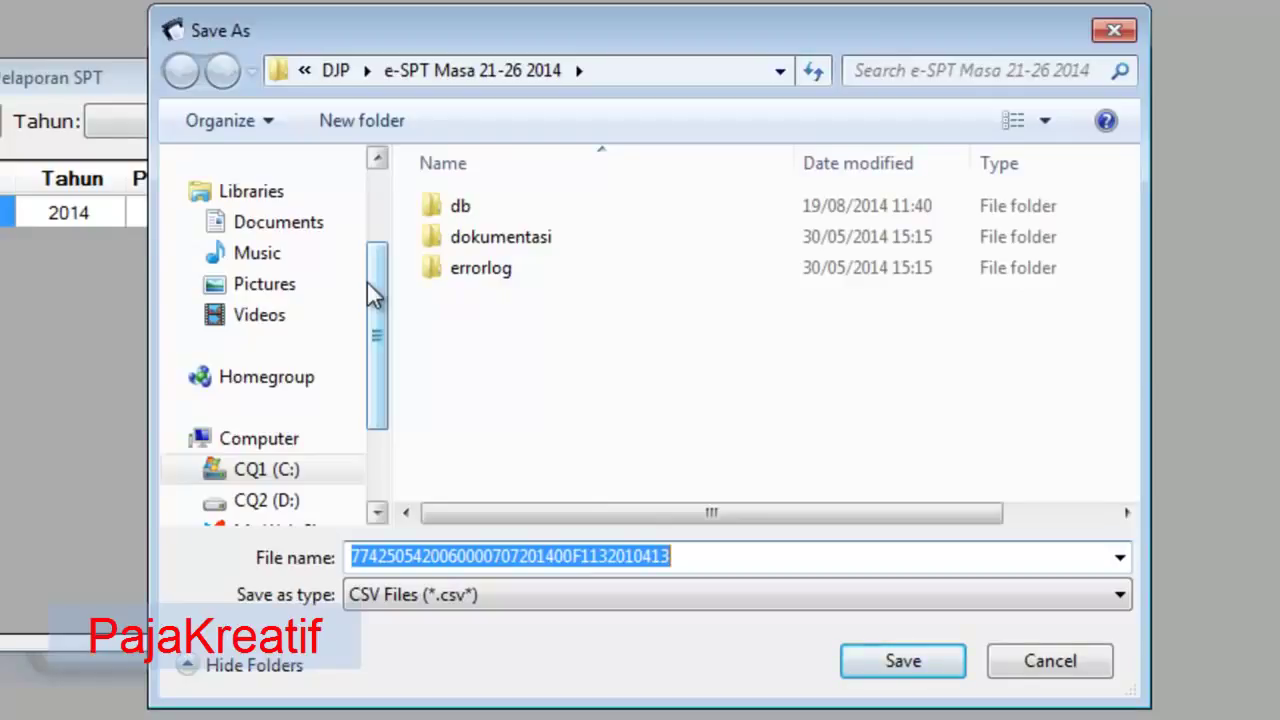
- Save the reporting CSV file into the Libraries > Documents folder
left_click_drag(384, 280, 371, 338)
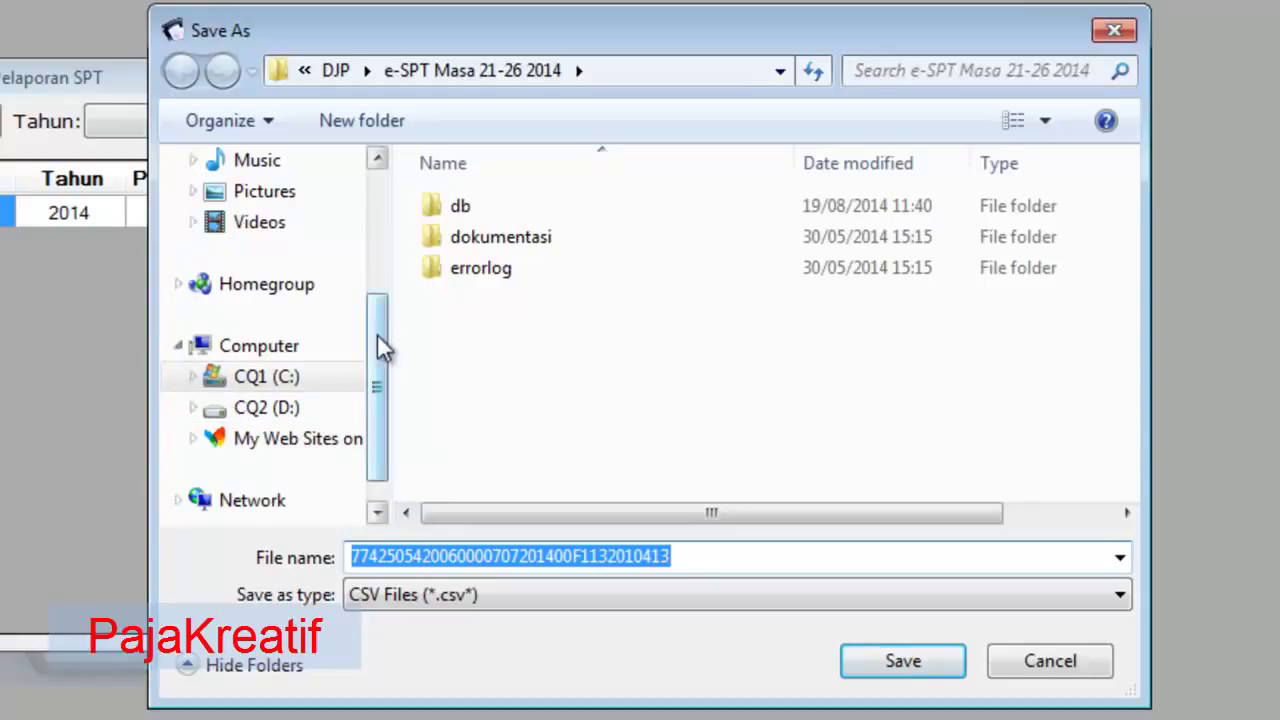
left_click_drag(391, 317, 391, 223)
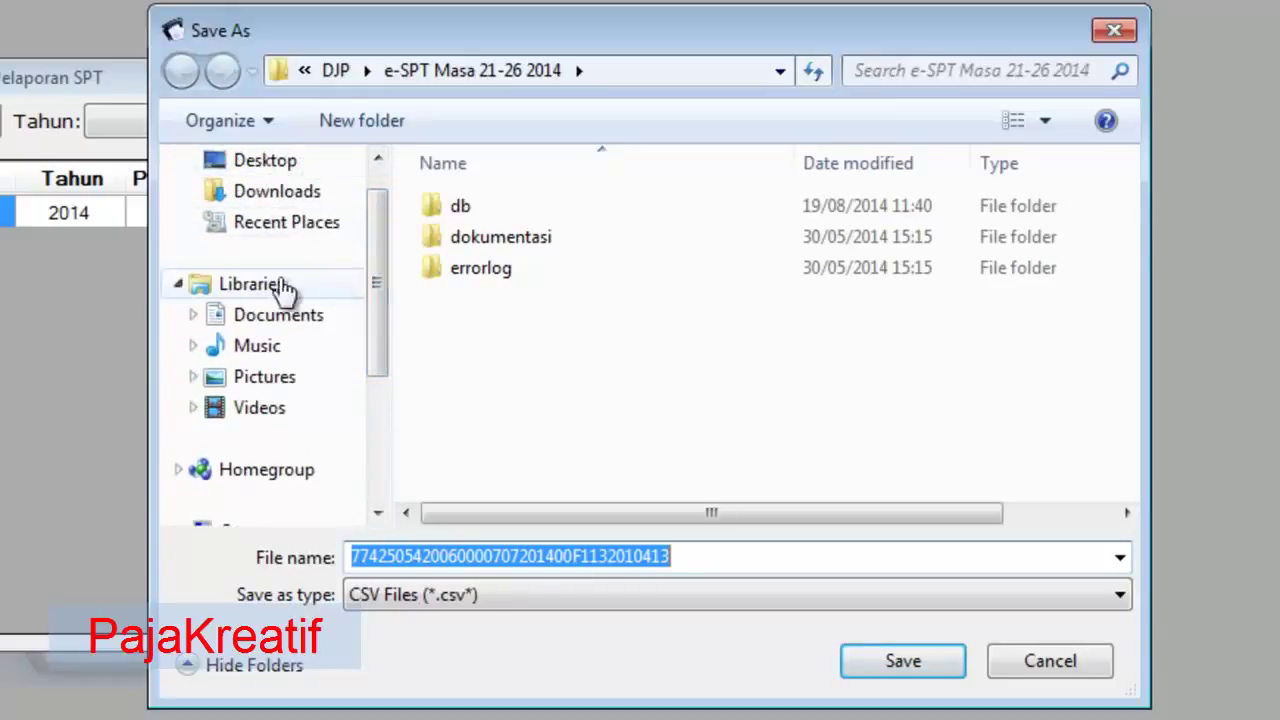
left_click(284, 332)
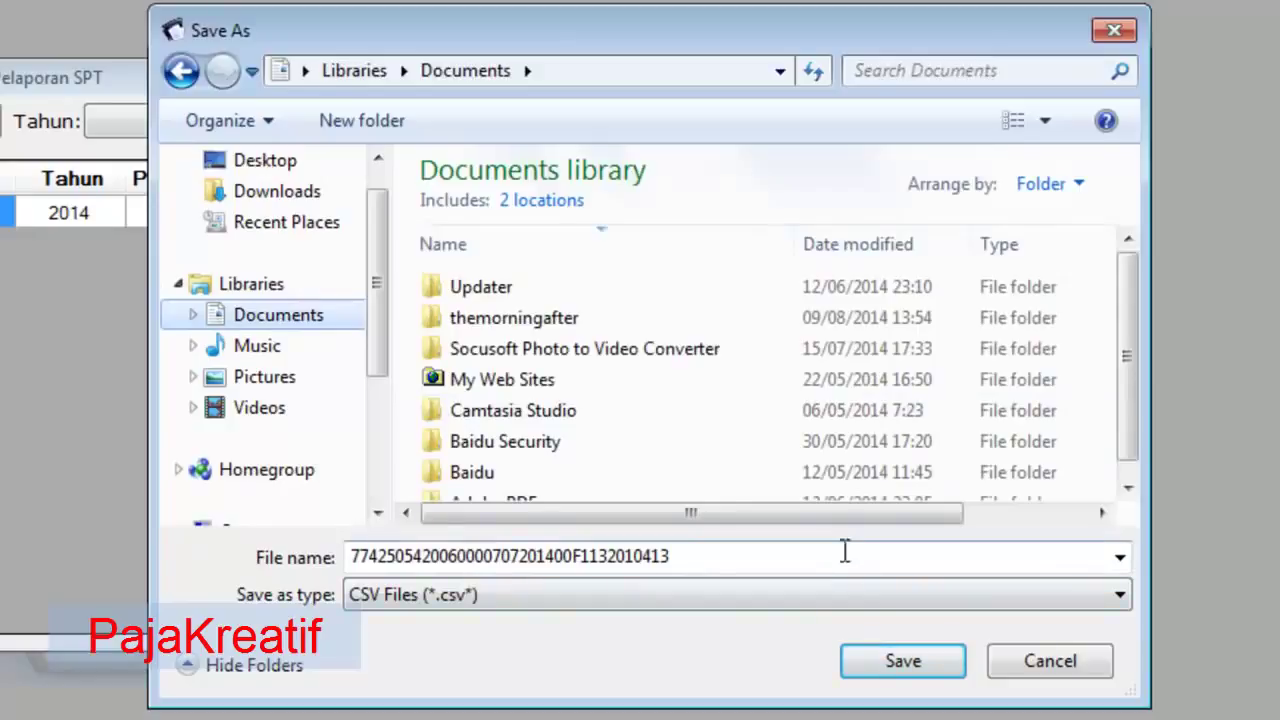
left_click(905, 663)
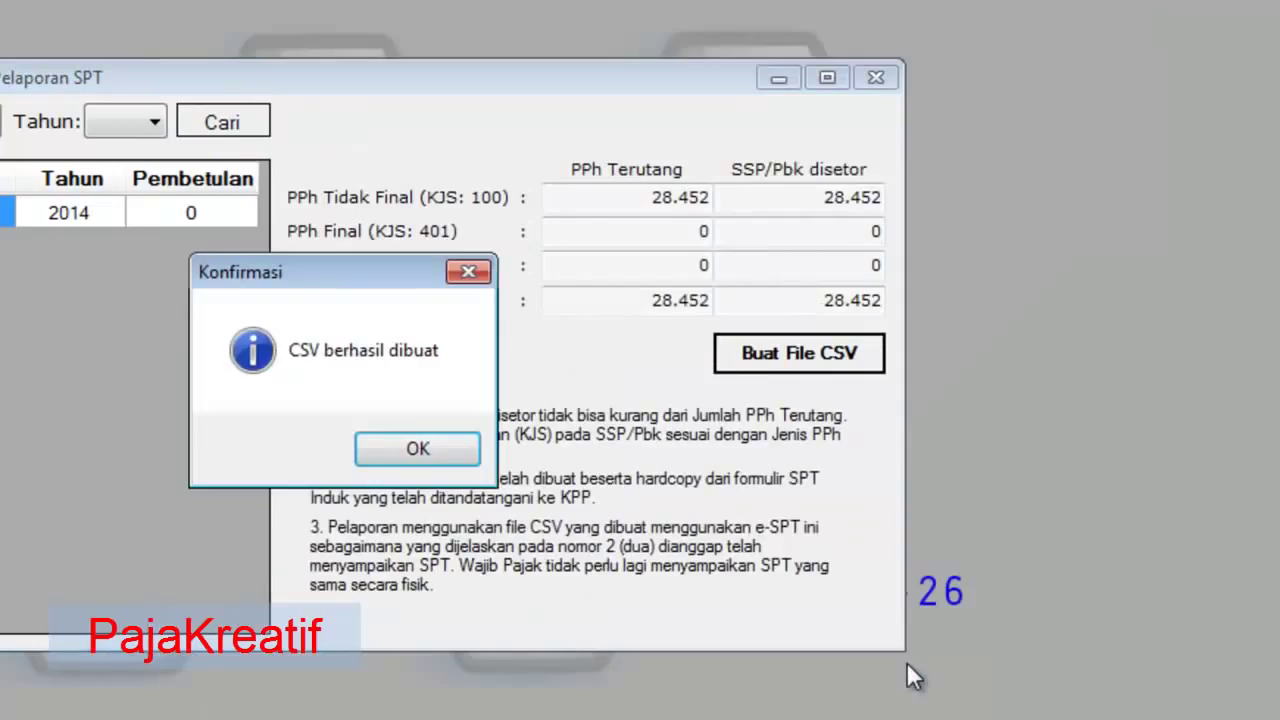
- Dismiss the 'CSV berhasil dibuat' message and select the new 3 KB CSV file dated 19/08/2014 in Documents
left_click(418, 450)
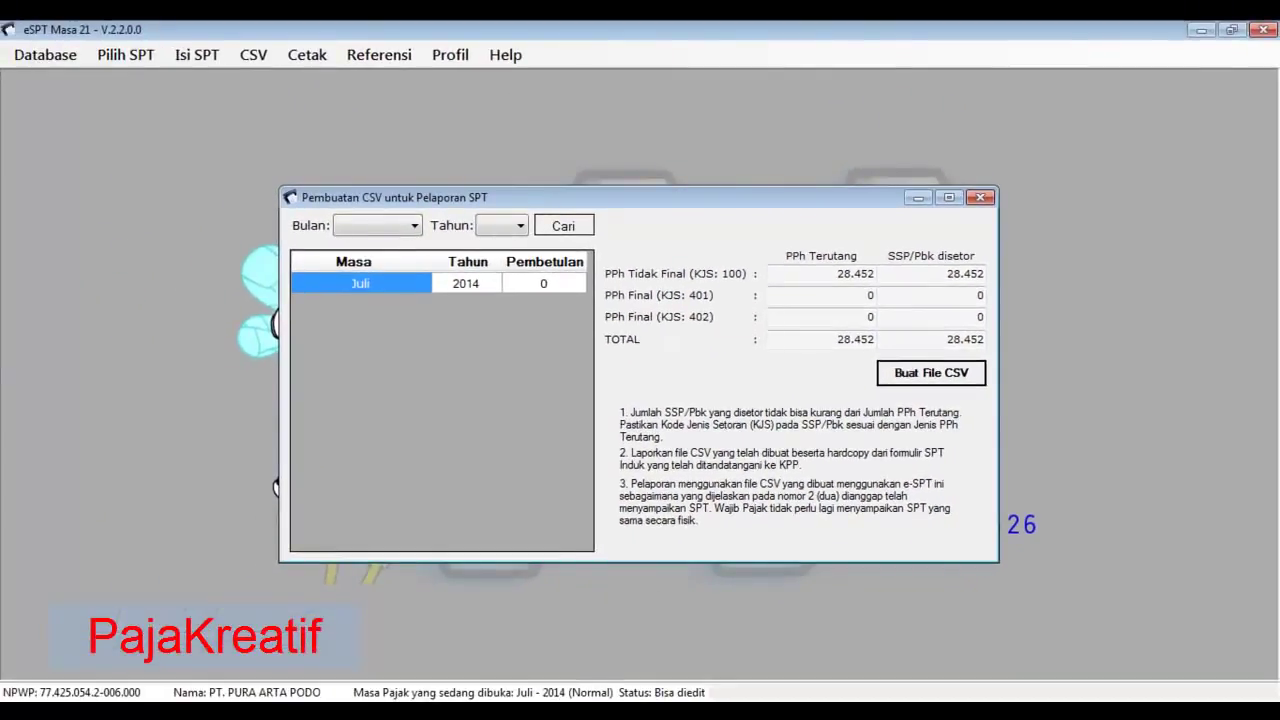
left_click(560, 712)
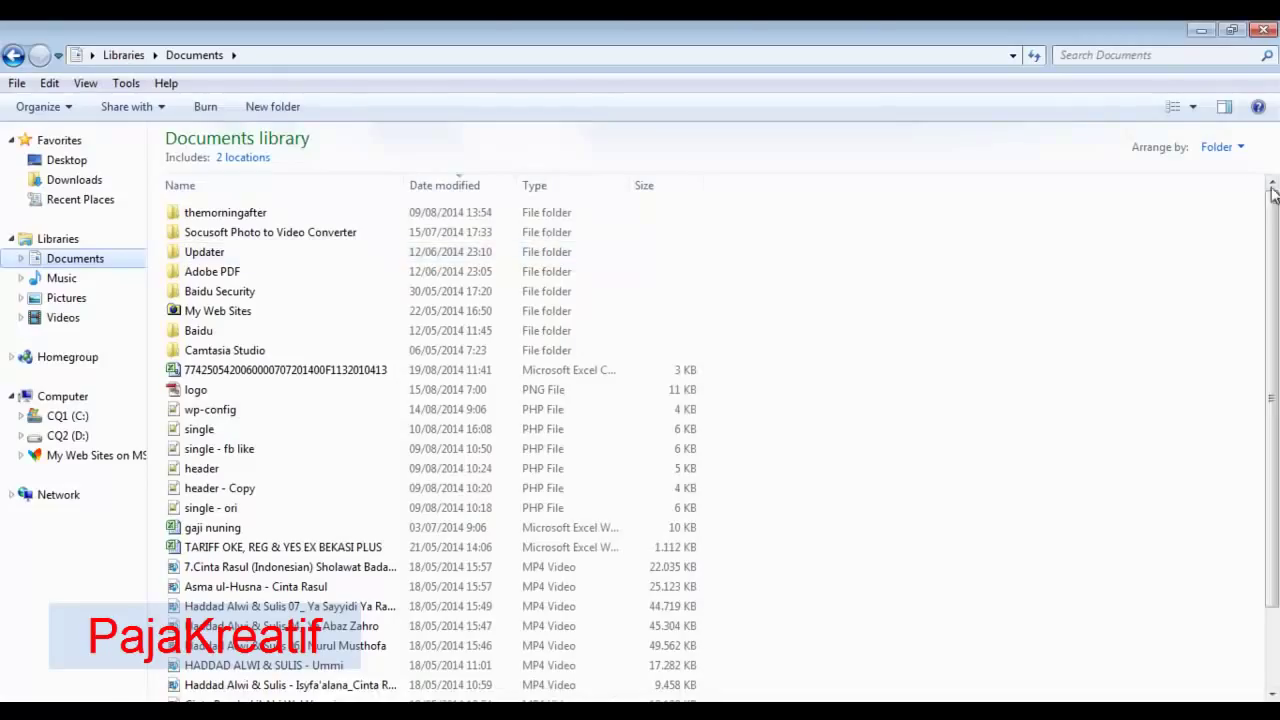
left_click_drag(1276, 222, 1278, 172)
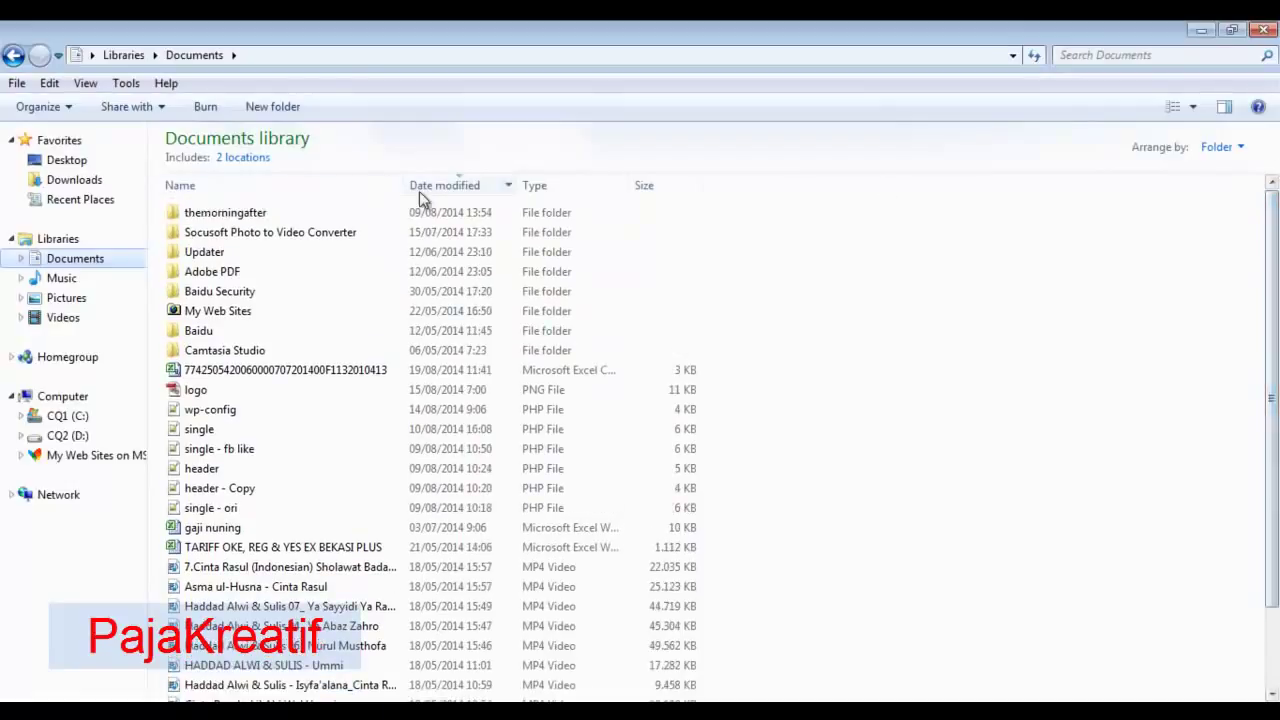
left_click(260, 372)
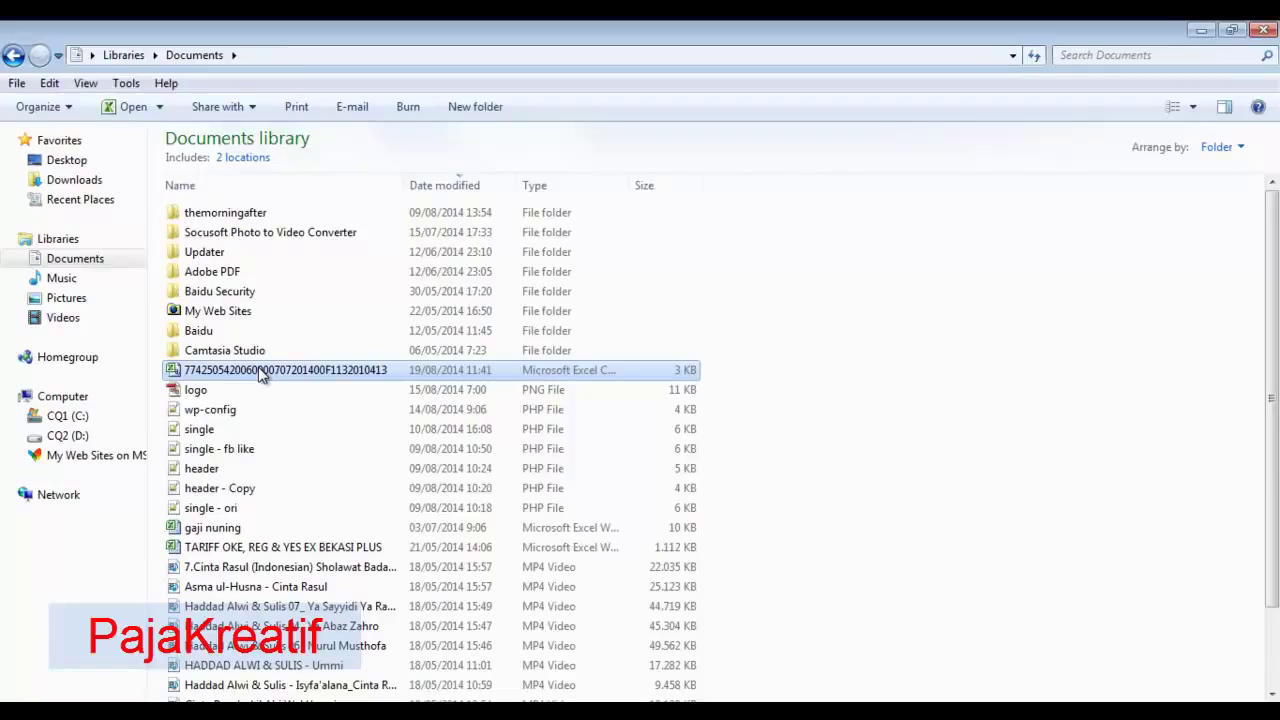
- Open the CSV in Excel, inspect its encoded lines in column A, then close it and return to Explorer
double_click(260, 372)
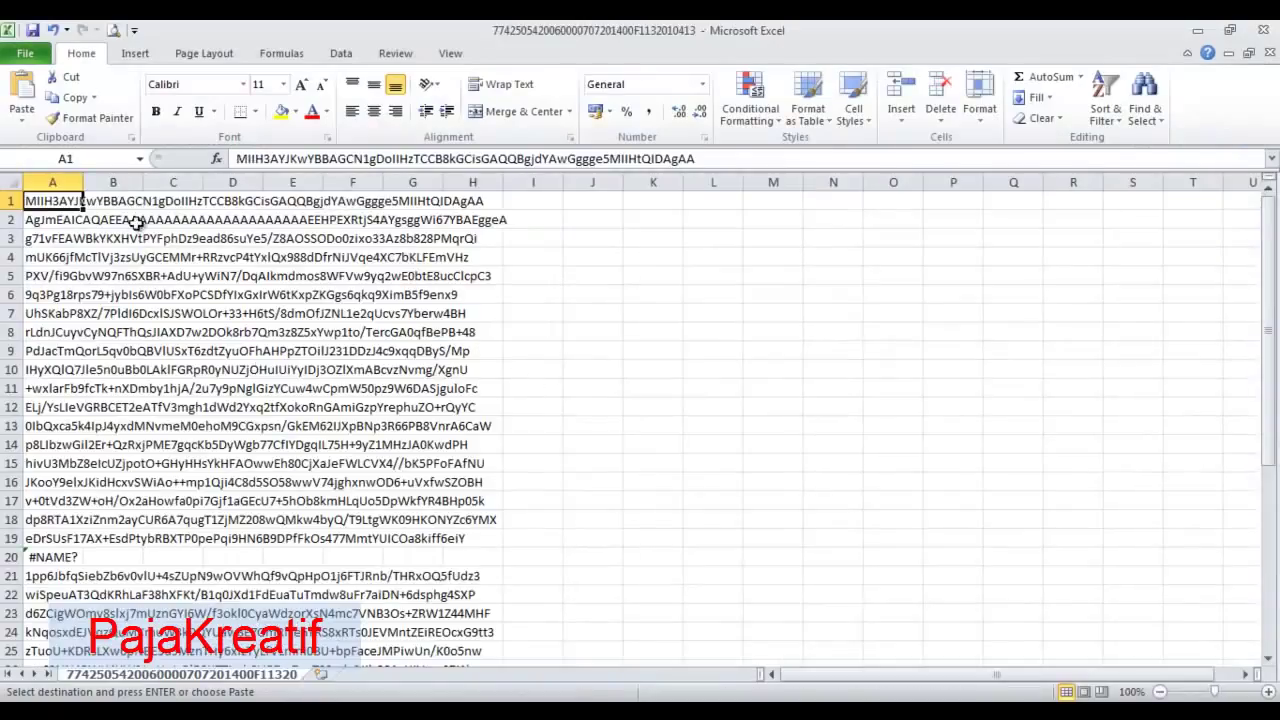
scroll(140, 384, "down", 13)
scroll(140, 384, "up", 7)
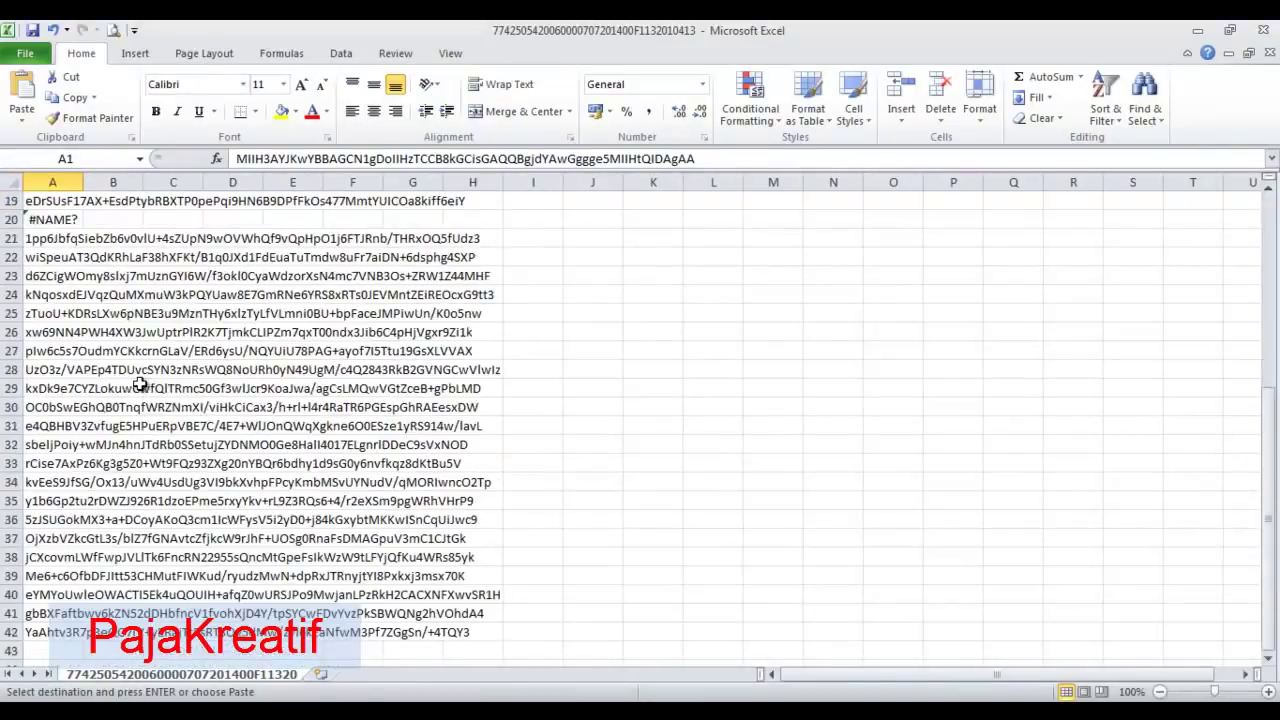
scroll(140, 384, "up", 6)
left_click(112, 352)
left_click(80, 294)
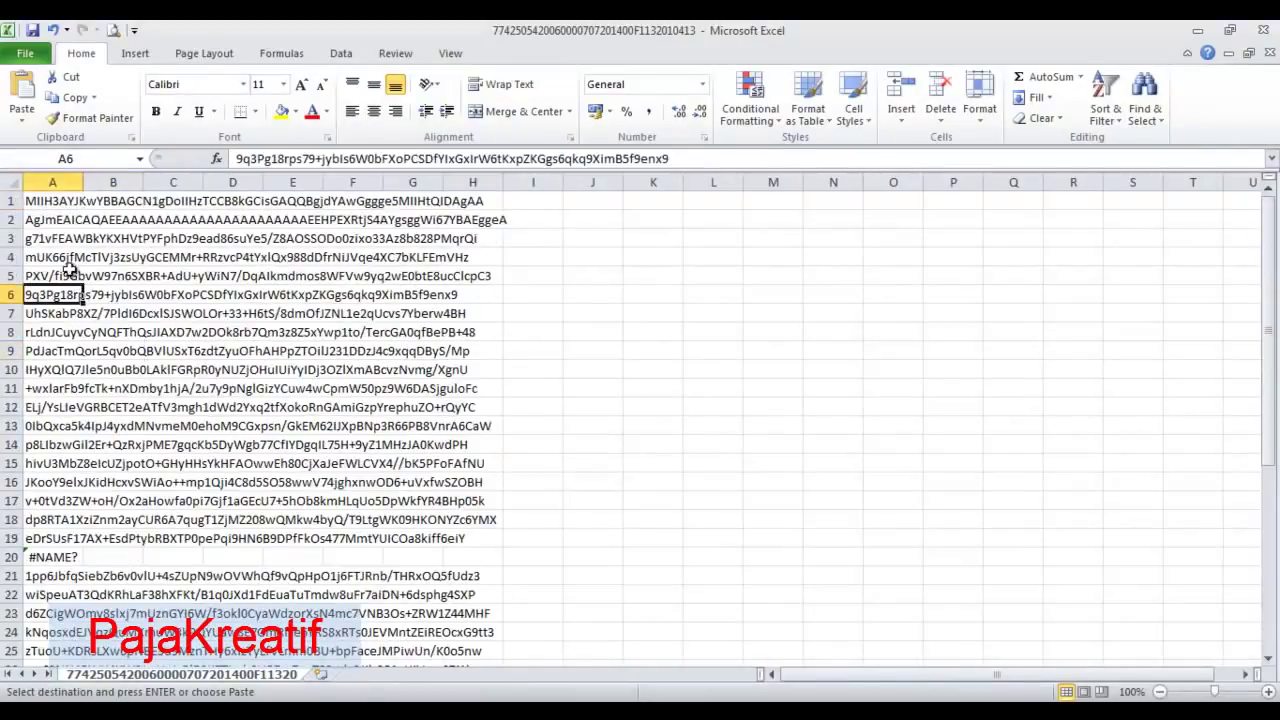
left_click(66, 221)
left_click(79, 202)
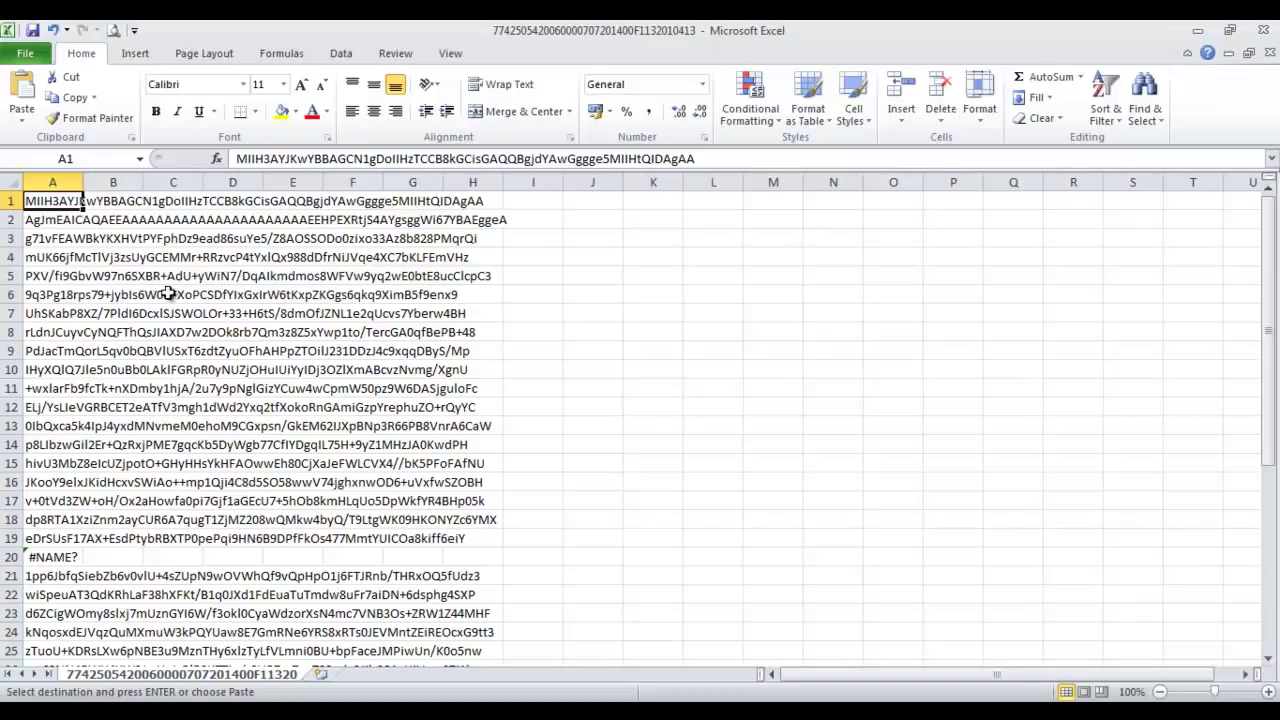
left_click(1268, 53)
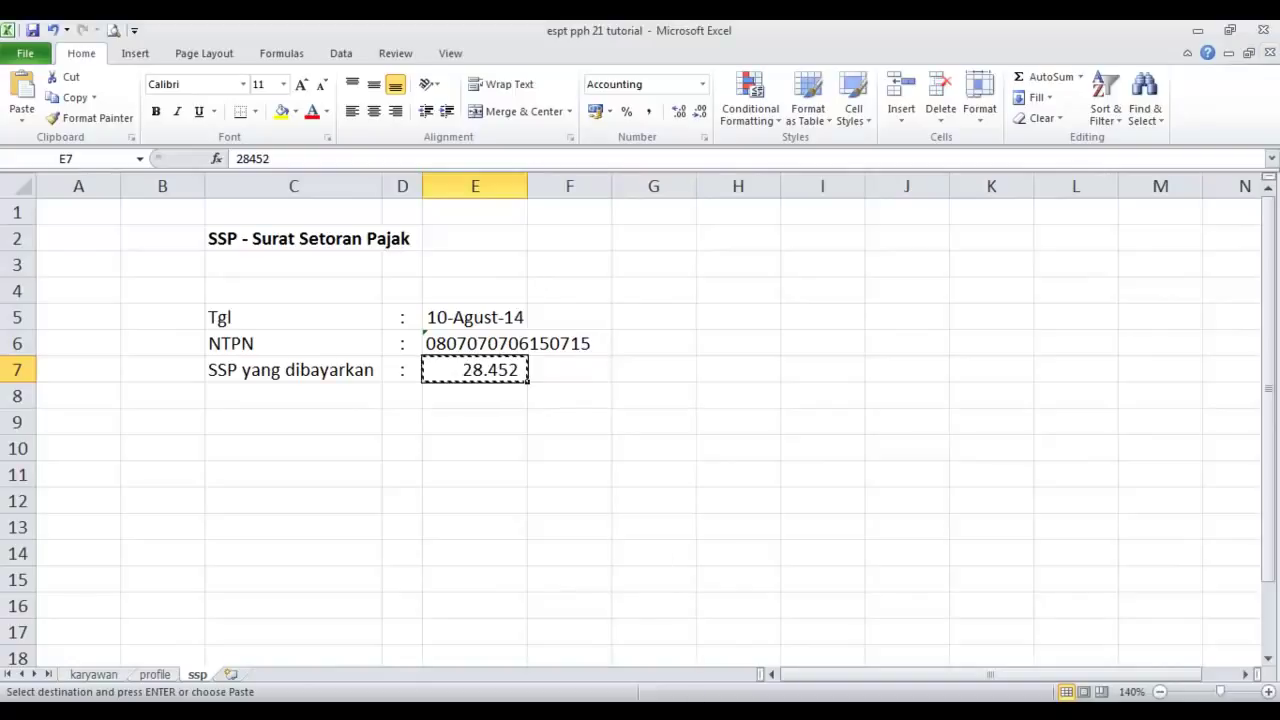
key("alt+Tab")
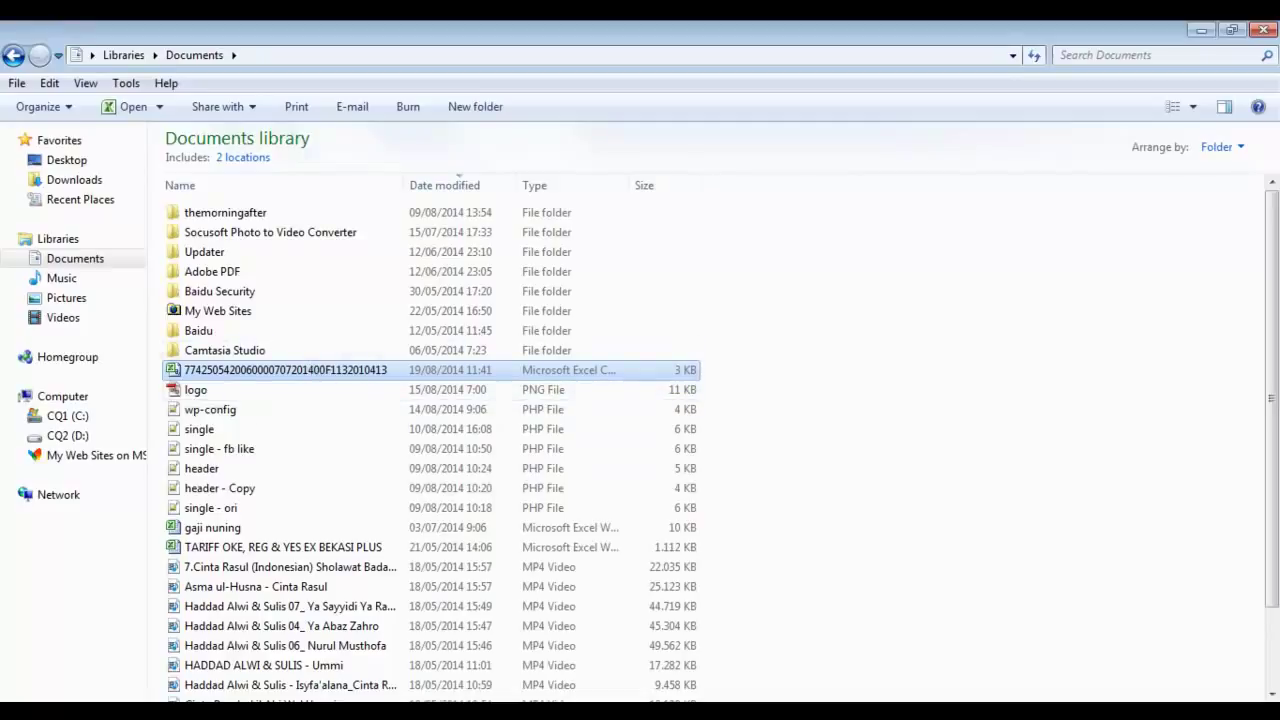
- Return to the e-SPT Pembuatan CSV untuk Pelaporan SPT window showing July 2014 totals of 28.452
key("alt+Tab")
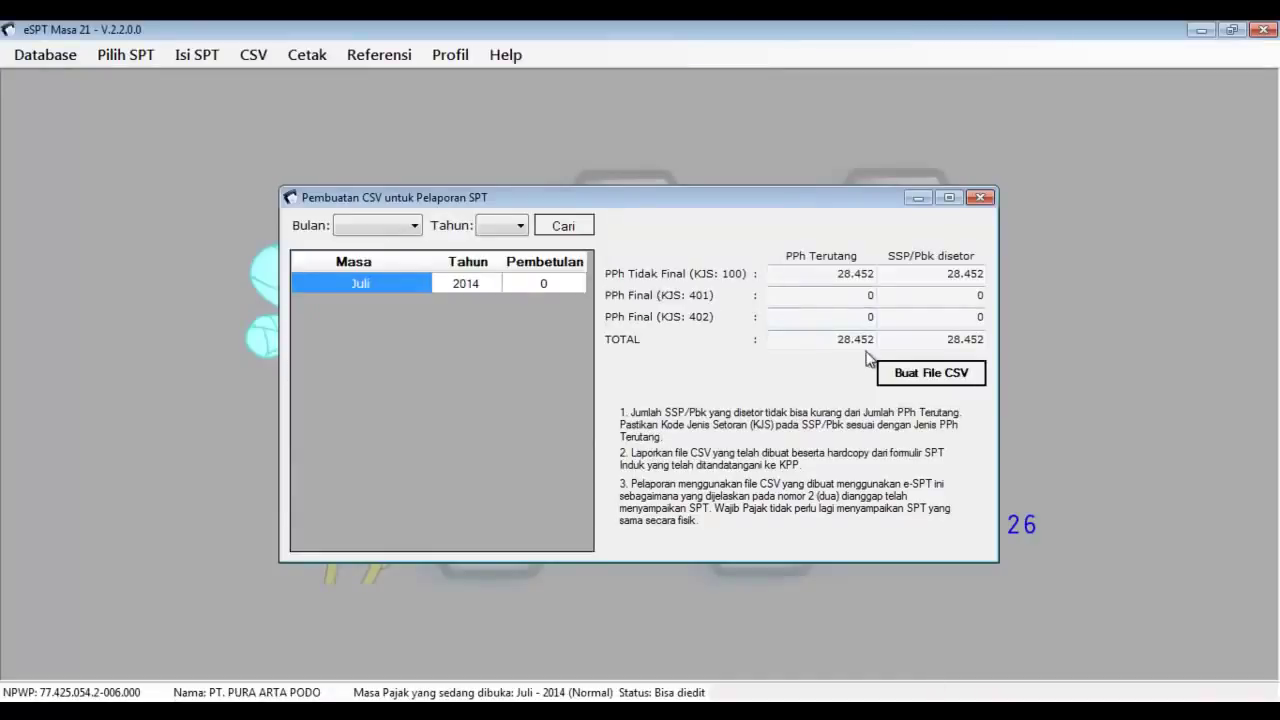